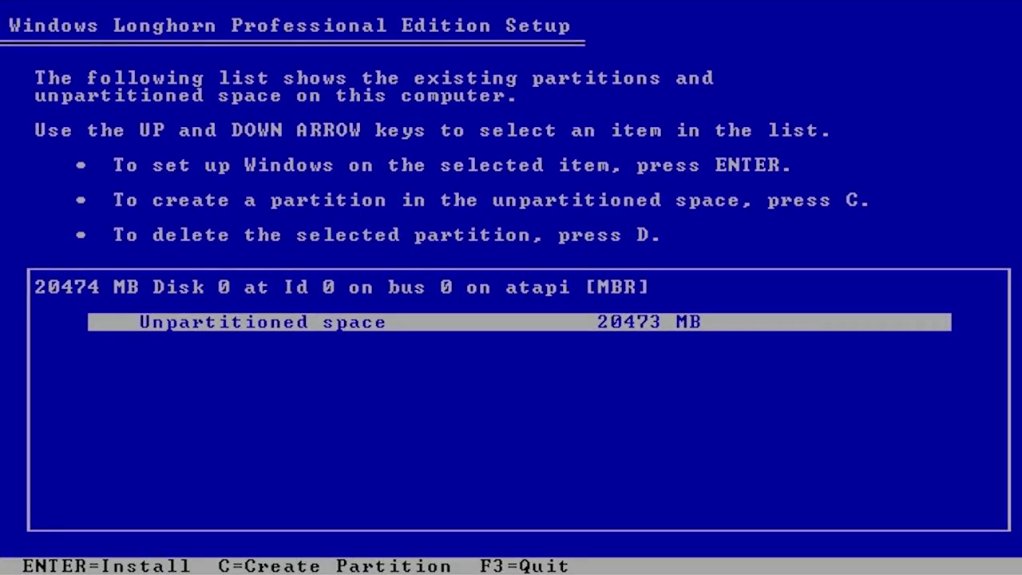
Step: Choose the unpartitioned disk space as the install location for Longhorn Reloaded
{"action": "key", "text": "Return"}
{"action": "key", "text": "Return"}
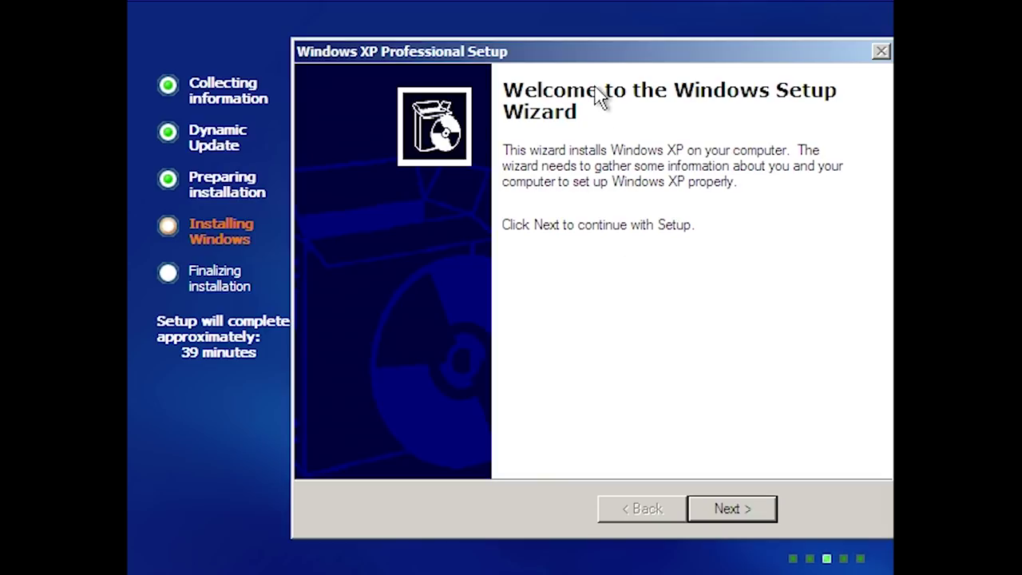
Step: Move the setup wizard down and back up, then continue past its welcome page
{"action": "left_click_drag", "start_coordinate": [587, 52], "coordinate": [588, 447]}
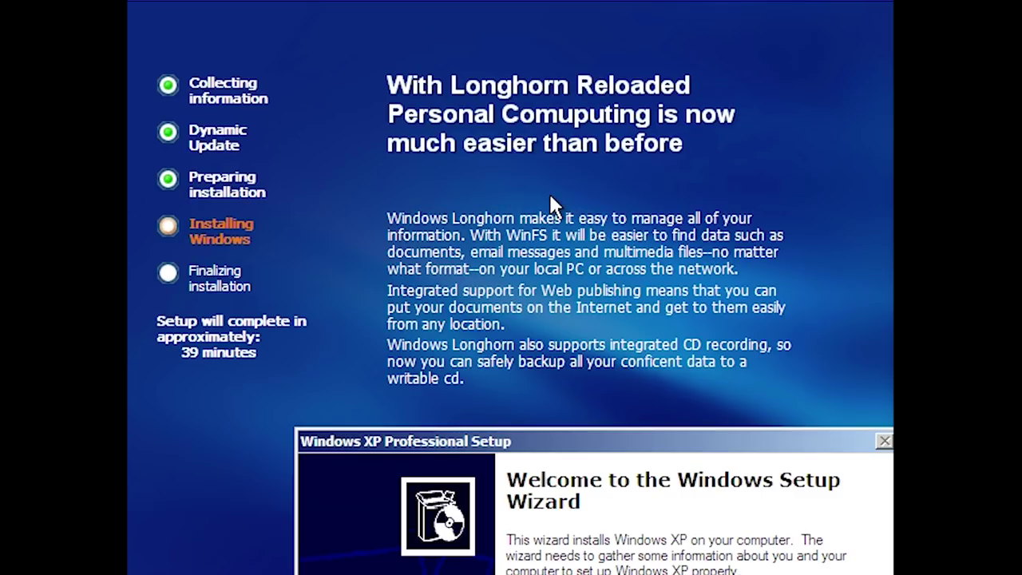
{"action": "left_click_drag", "start_coordinate": [633, 440], "coordinate": [611, 54]}
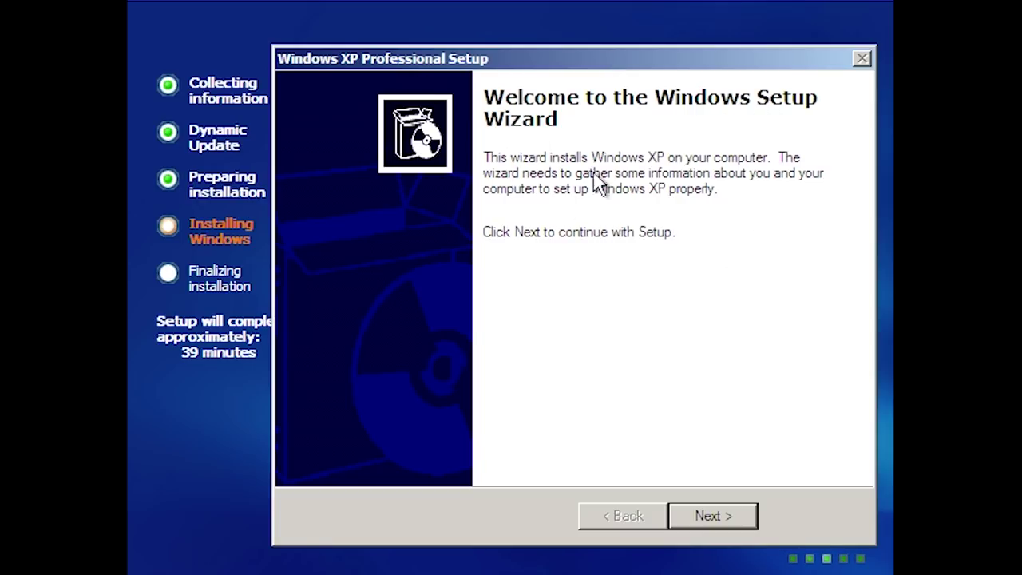
{"action": "left_click", "coordinate": [718, 518]}
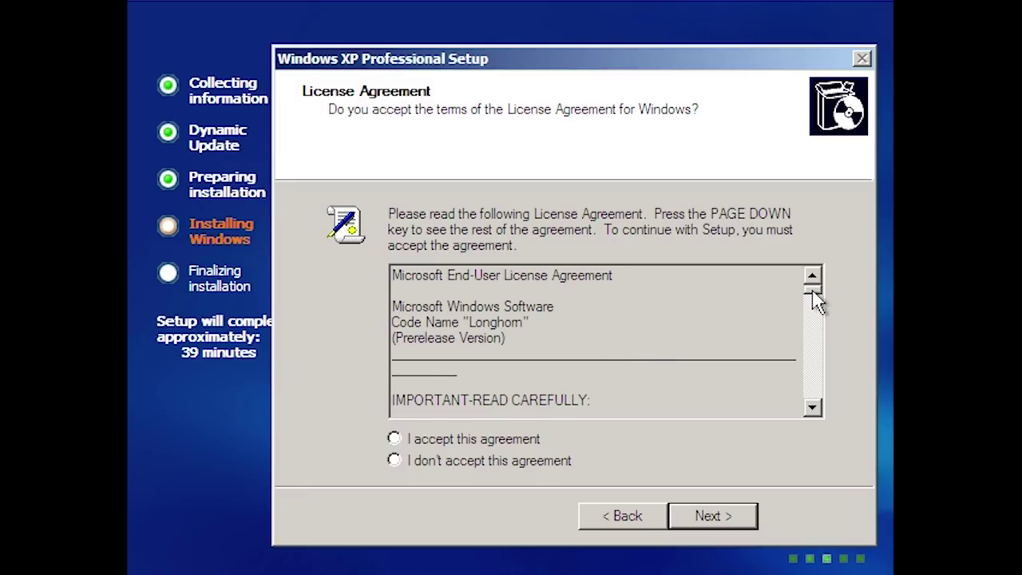
Step: Accept the license agreement and continue past Regional and Language Options
{"action": "left_click_drag", "start_coordinate": [814, 300], "coordinate": [810, 425]}
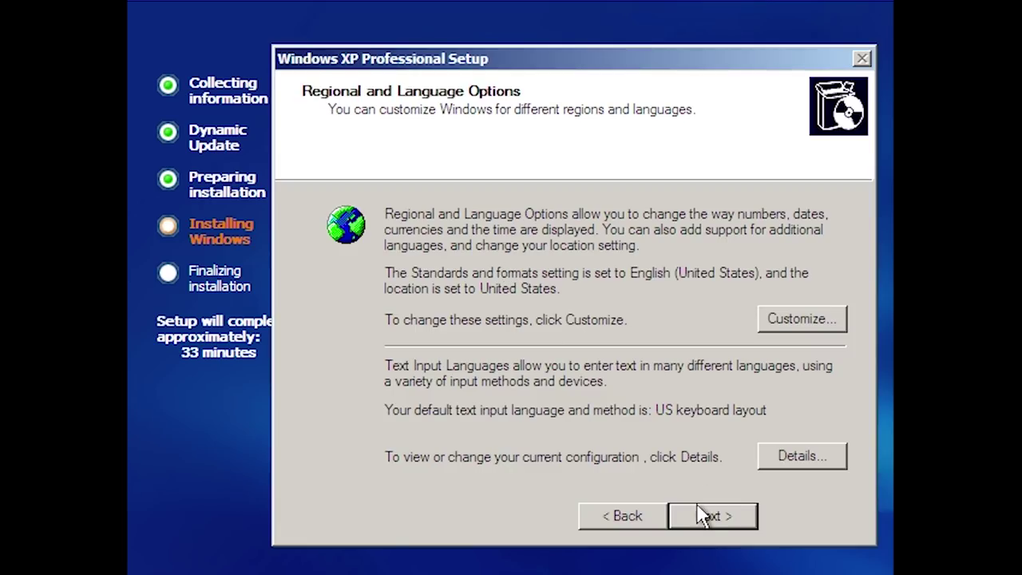
{"action": "left_click", "coordinate": [701, 516]}
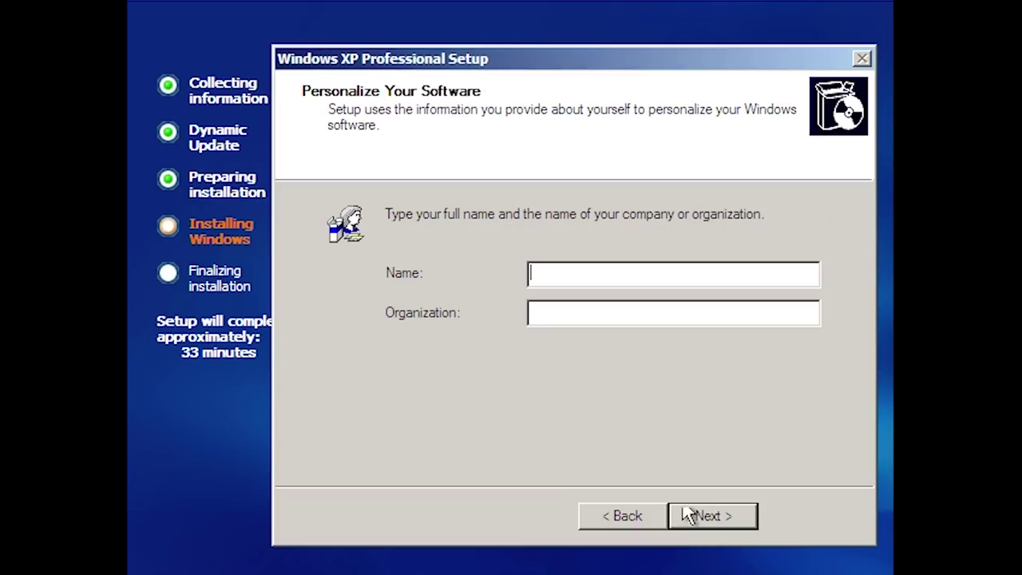
Step: Enter the user's name and the 25-character product key, dismissing the invalid-key error
{"action": "type", "text": "Michael"}
{"action": "key", "text": "Return"}
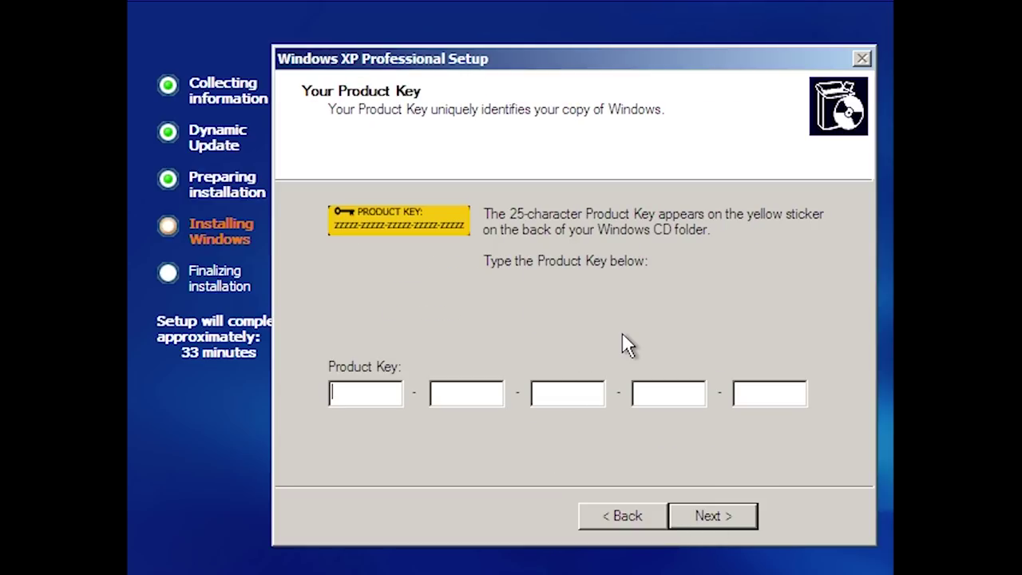
{"action": "key", "text": "Return"}
{"action": "key", "text": "Return"}
{"action": "type", "text": "TCP8W-T8PQ"}
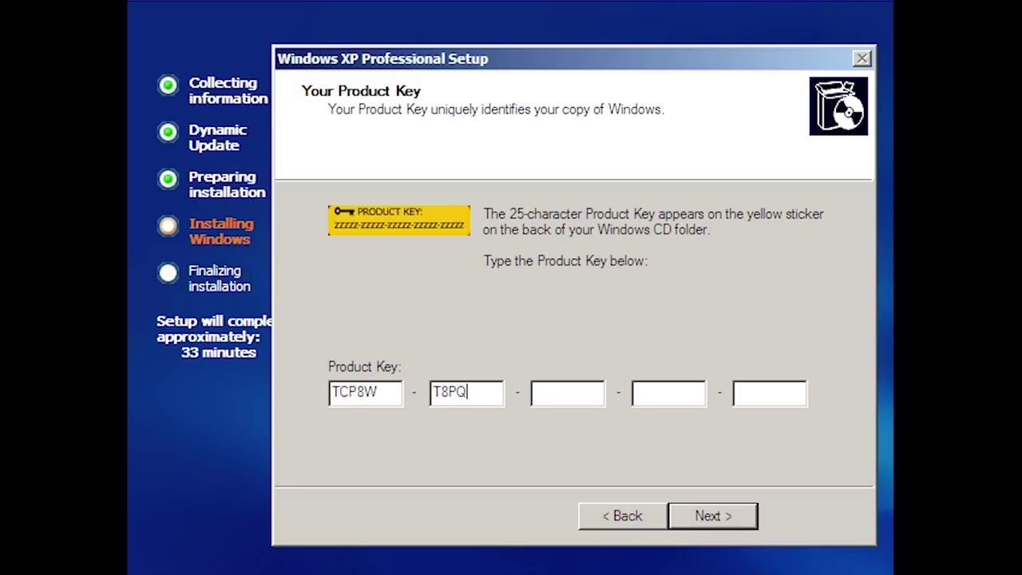
{"action": "type", "text": "J-WWRRH-QH76C-99FBW"}
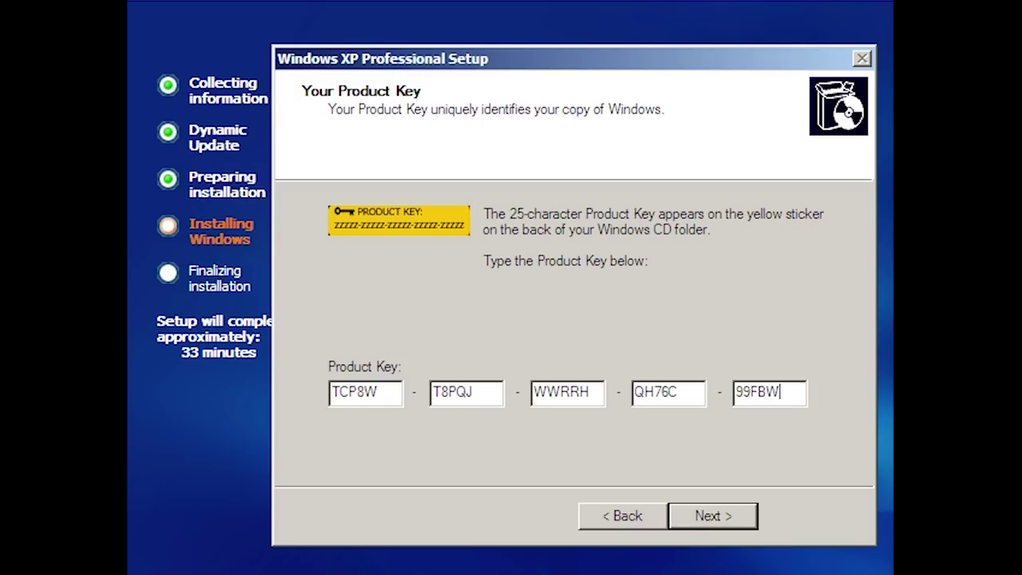
{"action": "key", "text": "Return"}
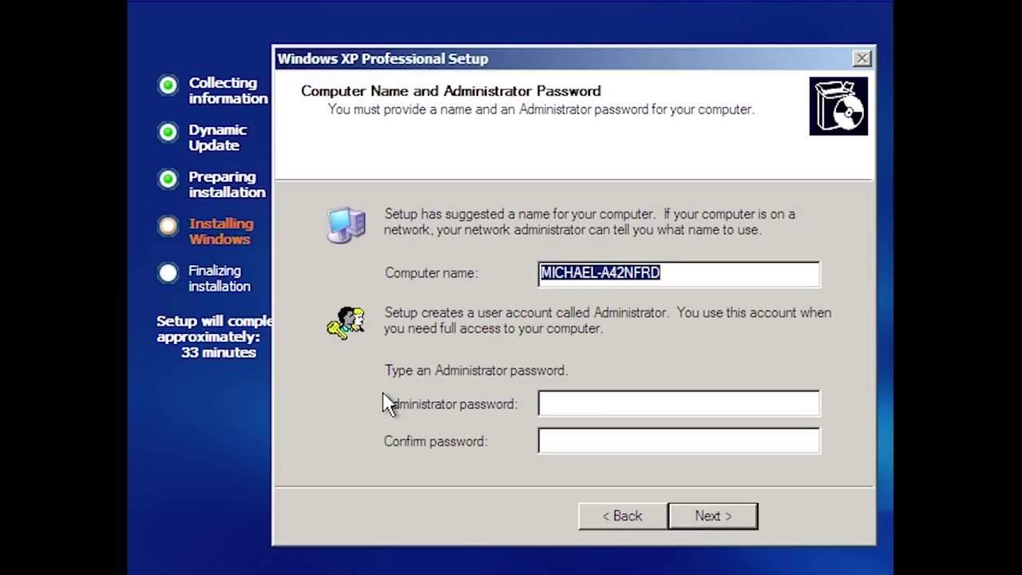
Step: Rename the computer to LHRELOAD and keep the default date and time settings
{"action": "key", "text": "BackSpace"}
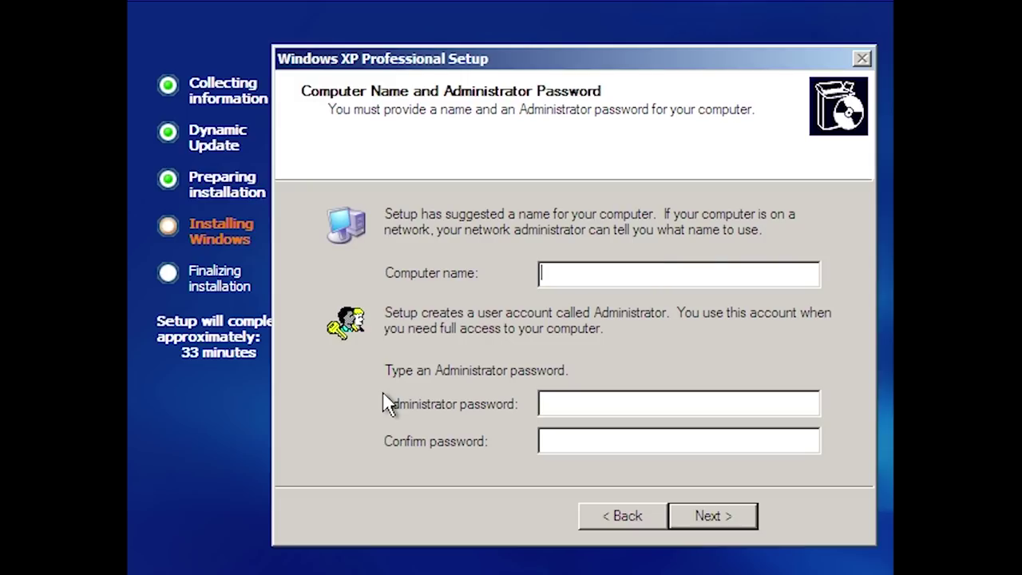
{"action": "type", "text": "LHRELOAD"}
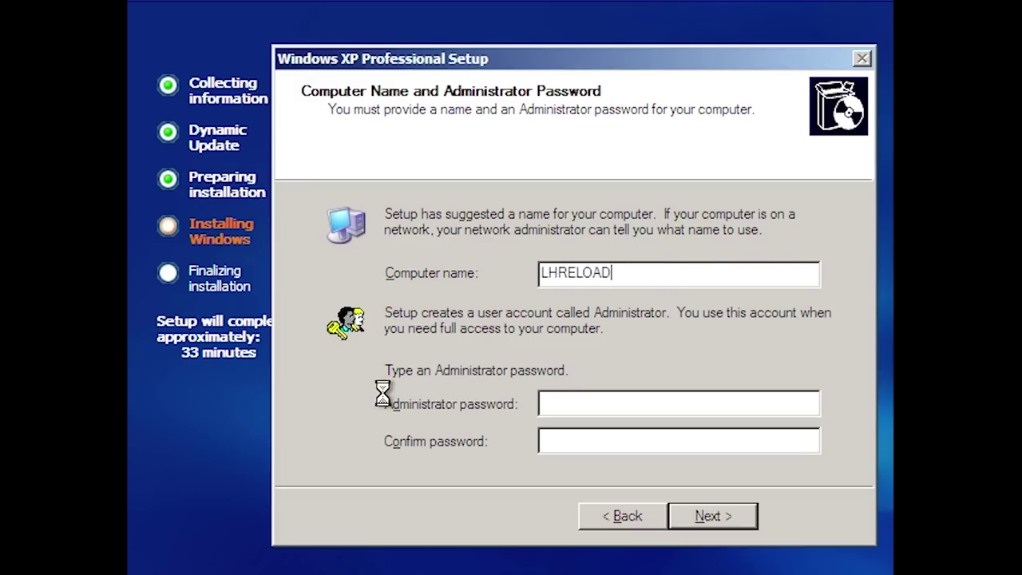
{"action": "key", "text": "Return"}
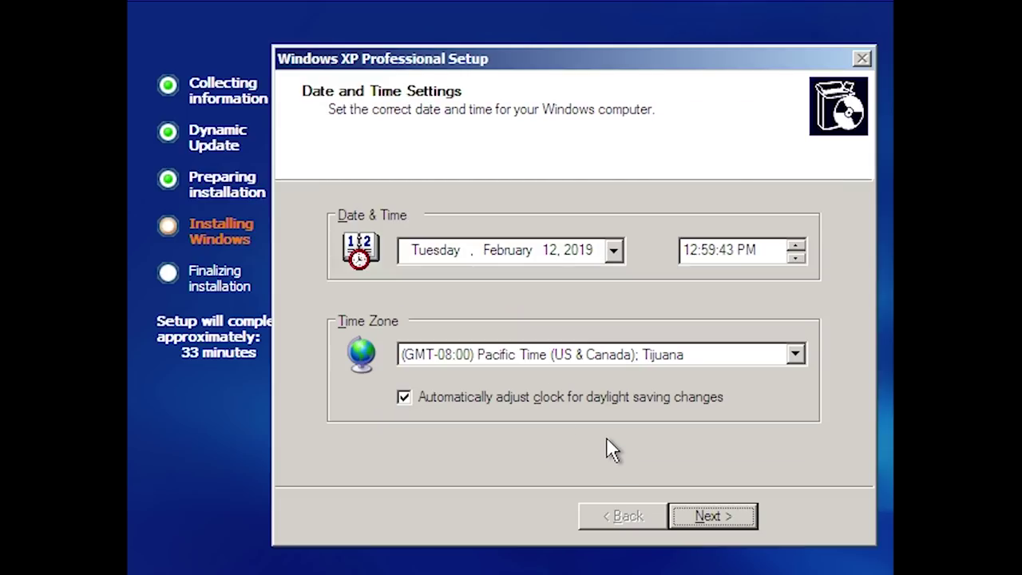
{"action": "key", "text": "Return"}
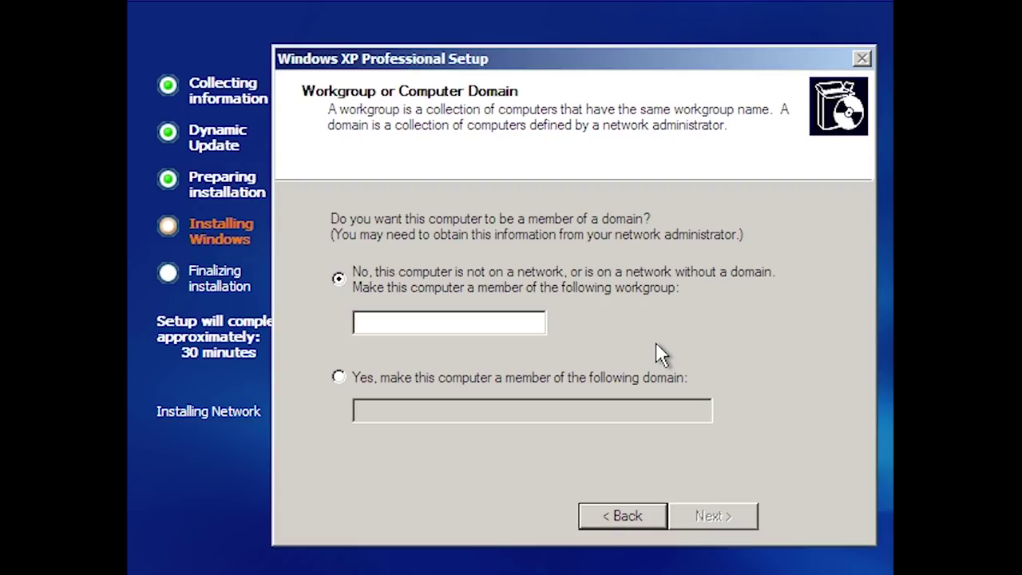
Step: Enter WORKGROUP as the workgroup name and let setup continue
{"action": "left_click", "coordinate": [449, 321]}
{"action": "type", "text": "WORKGROUP"}
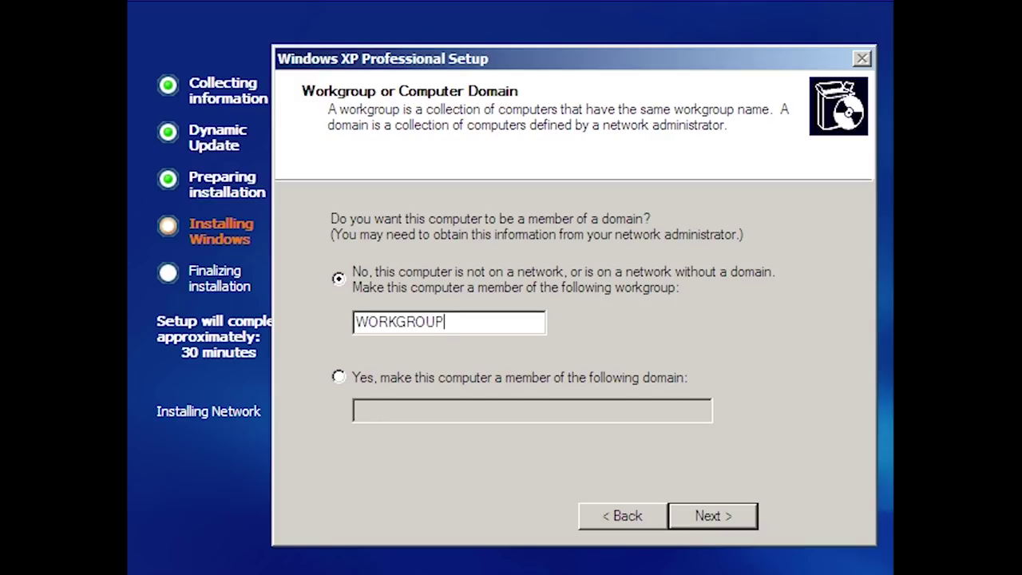
{"action": "key", "text": "Return"}
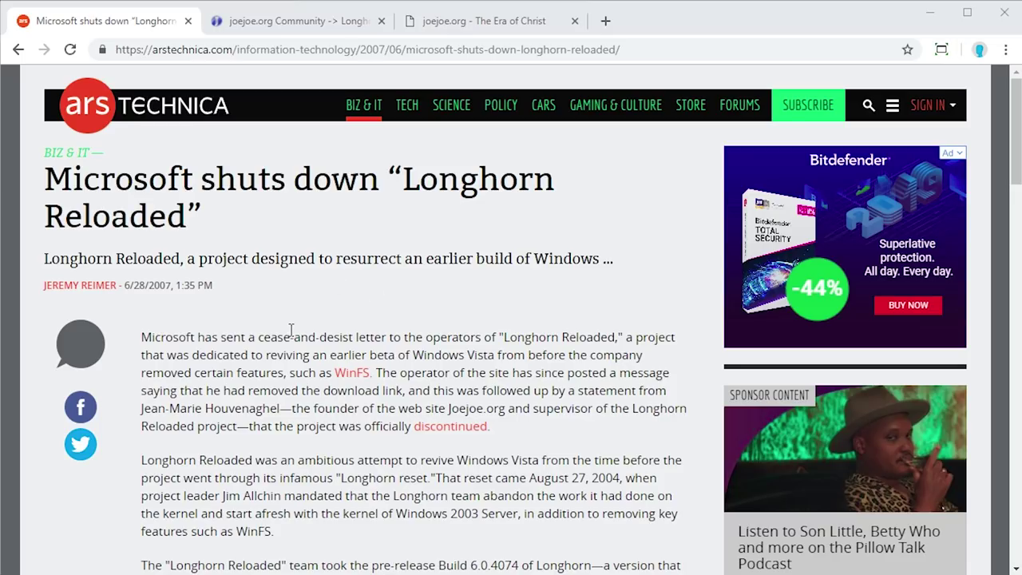
Step: Switch to the archived joejoe.org Community page showing the forum shutdown announcement
{"action": "left_click", "coordinate": [279, 32]}
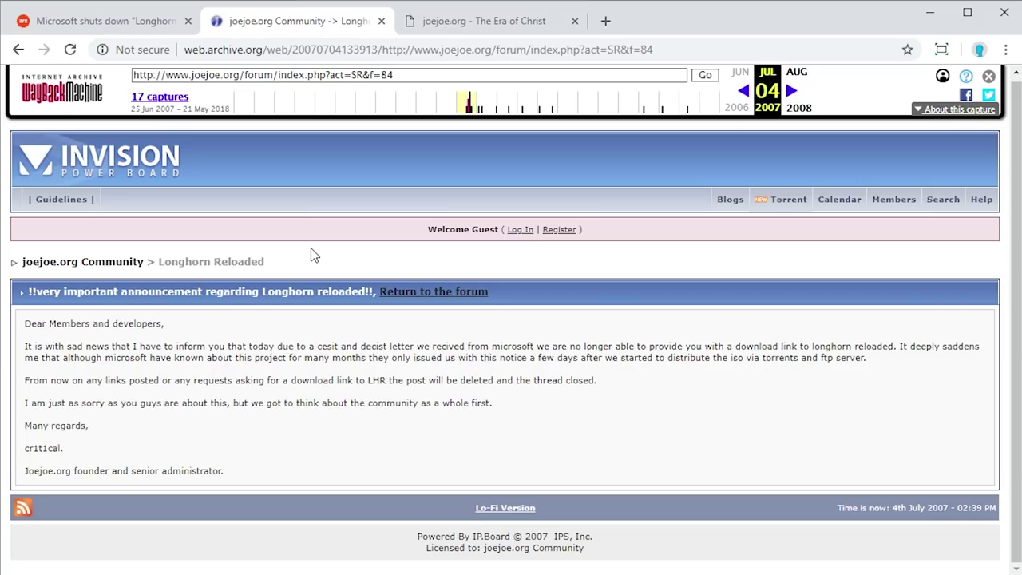
Step: Browse the archived joejoe.org download page, then return to the Ars Technica article
{"action": "left_click", "coordinate": [492, 23]}
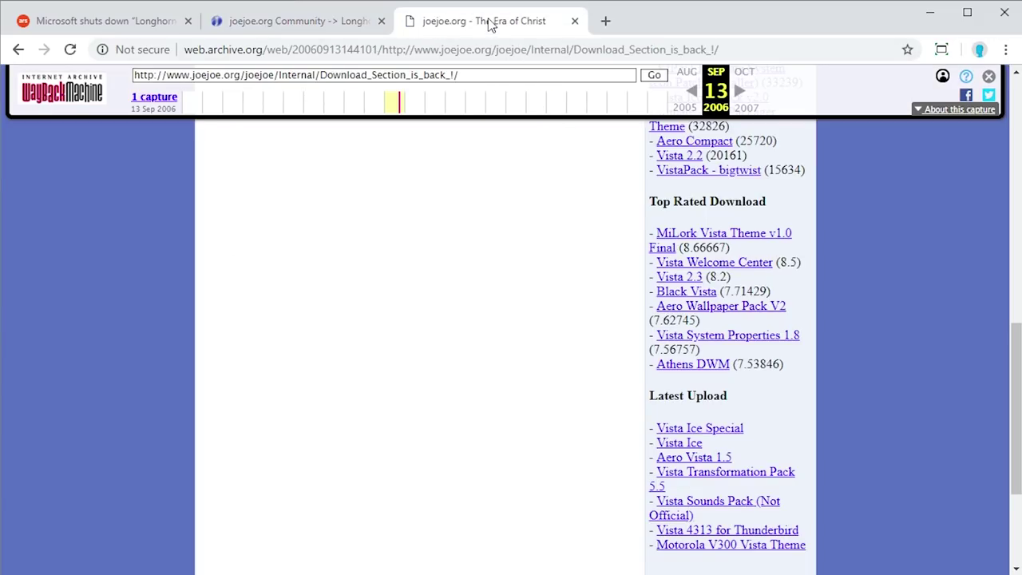
{"action": "scroll", "coordinate": [485, 232], "scroll_direction": "up", "scroll_amount": 8}
{"action": "scroll", "coordinate": [487, 306], "scroll_direction": "down", "scroll_amount": 5}
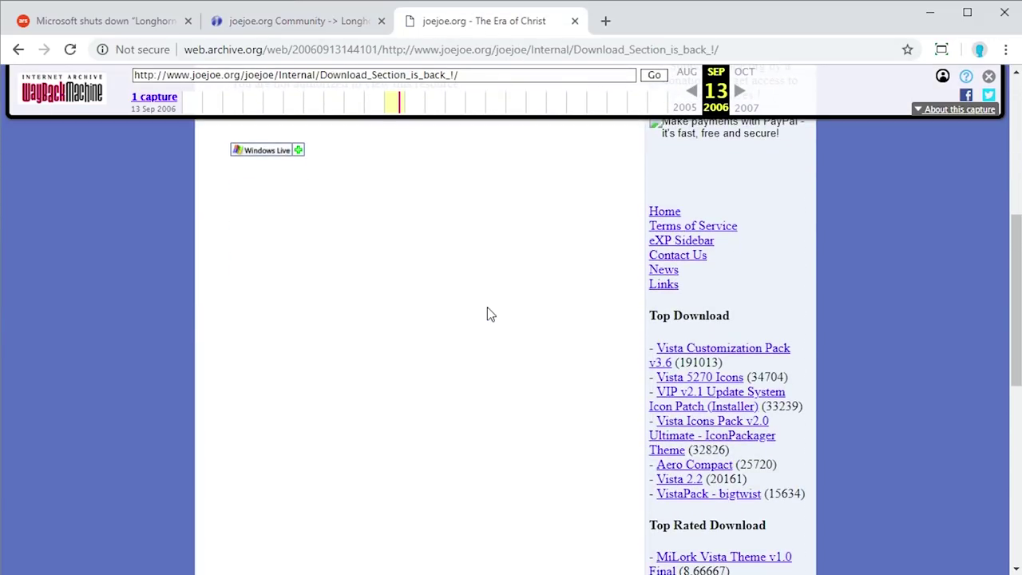
{"action": "scroll", "coordinate": [486, 313], "scroll_direction": "up", "scroll_amount": 2}
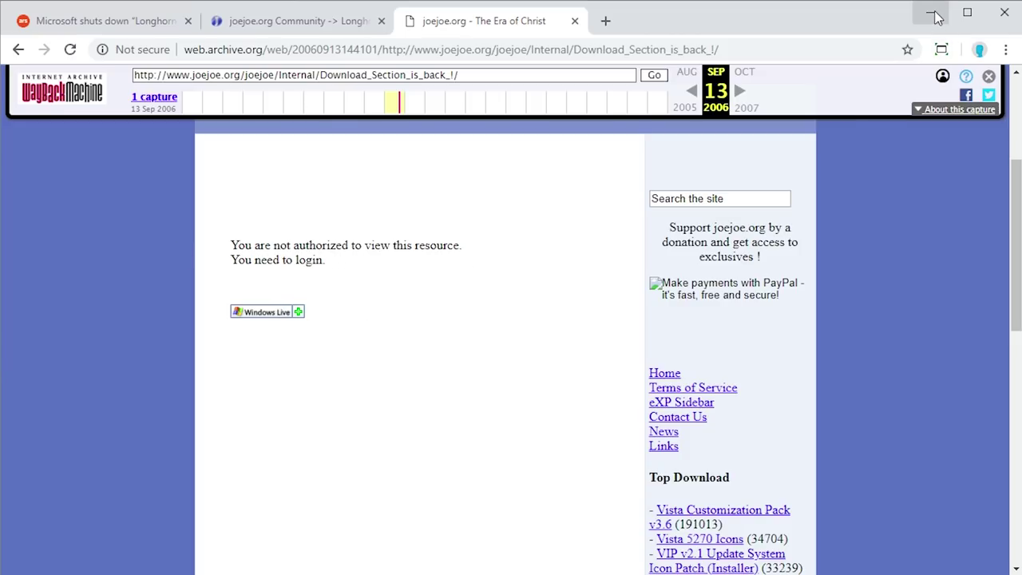
{"action": "left_click", "coordinate": [345, 24]}
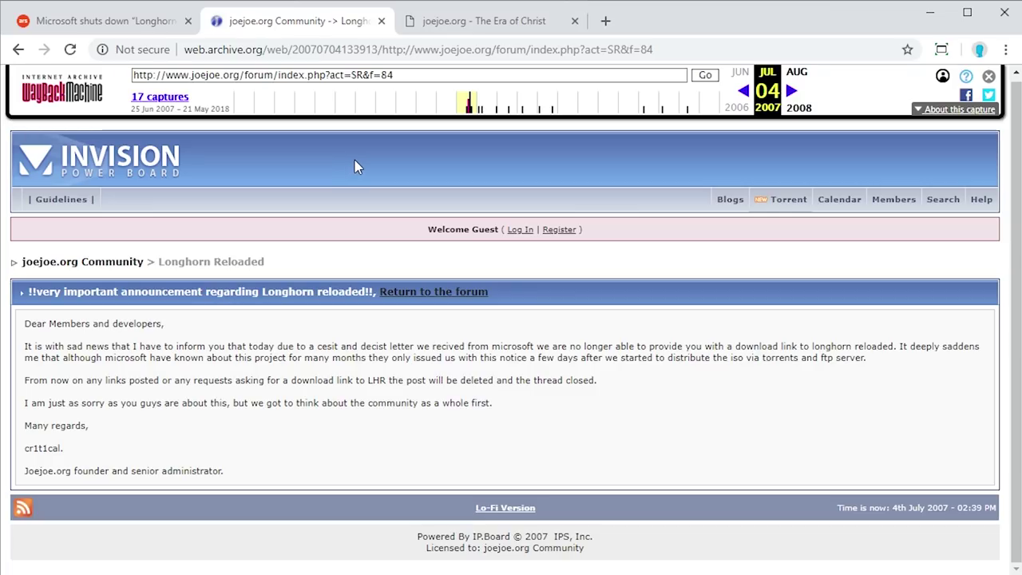
{"action": "left_click", "coordinate": [99, 24]}
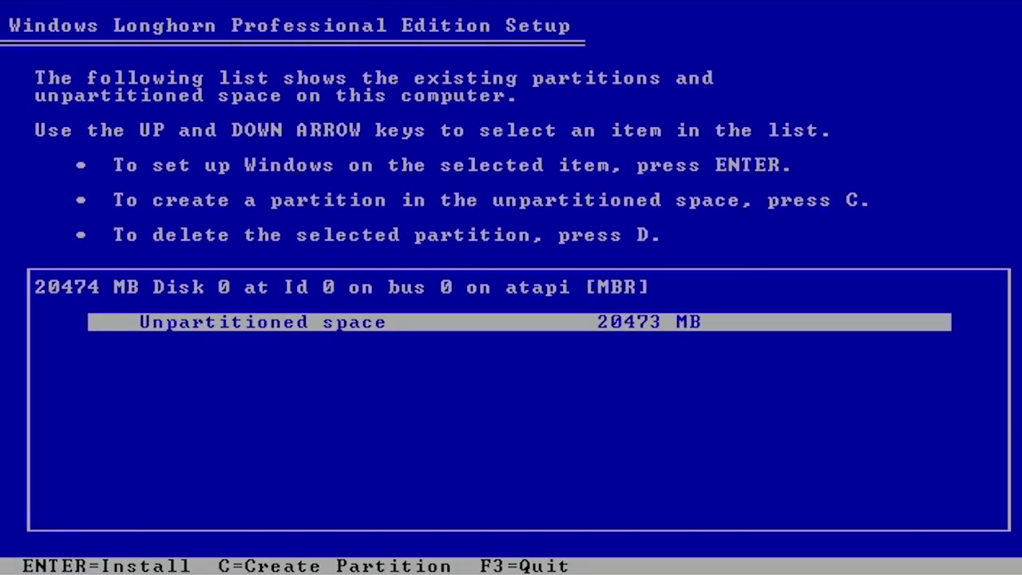
Step: Format the new partition with NTFS using the Quick option
{"action": "key", "text": "Return"}
{"action": "key", "text": "Up"}
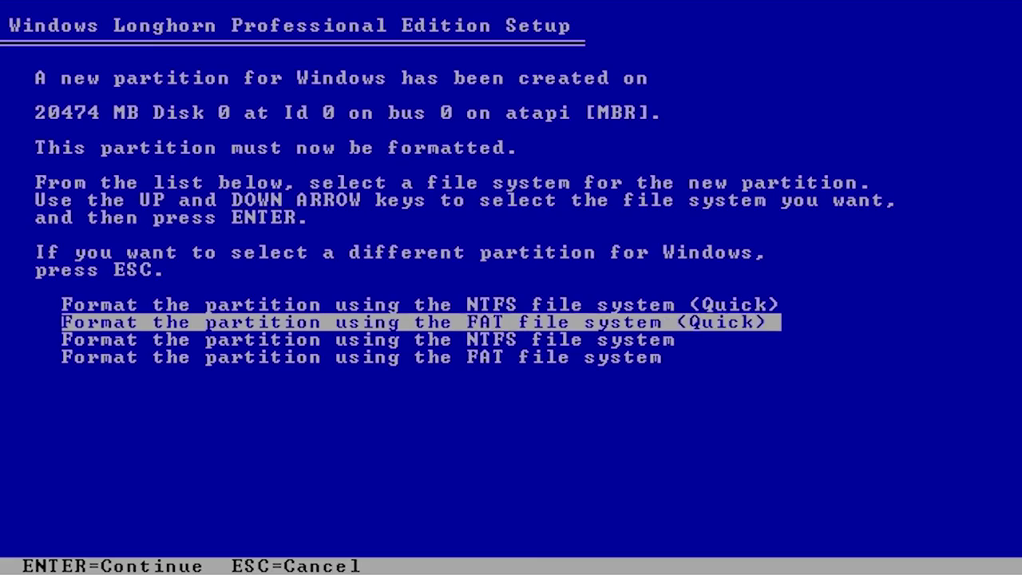
{"action": "key", "text": "Up"}
{"action": "key", "text": "Return"}
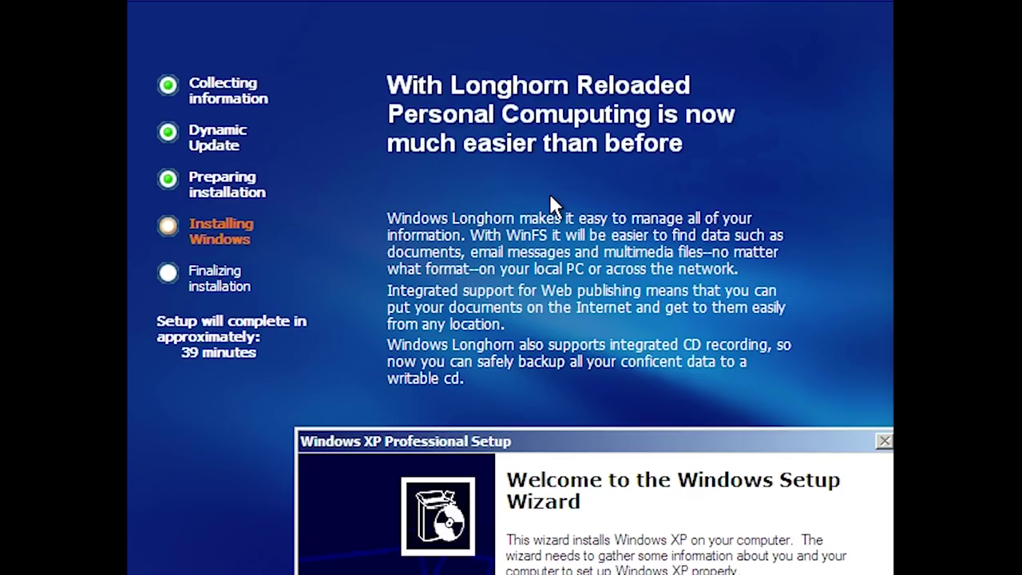
Step: Drag the Windows Setup Wizard dialog from the screen bottom up to the top
{"action": "left_click_drag", "start_coordinate": [634, 436], "coordinate": [613, 53]}
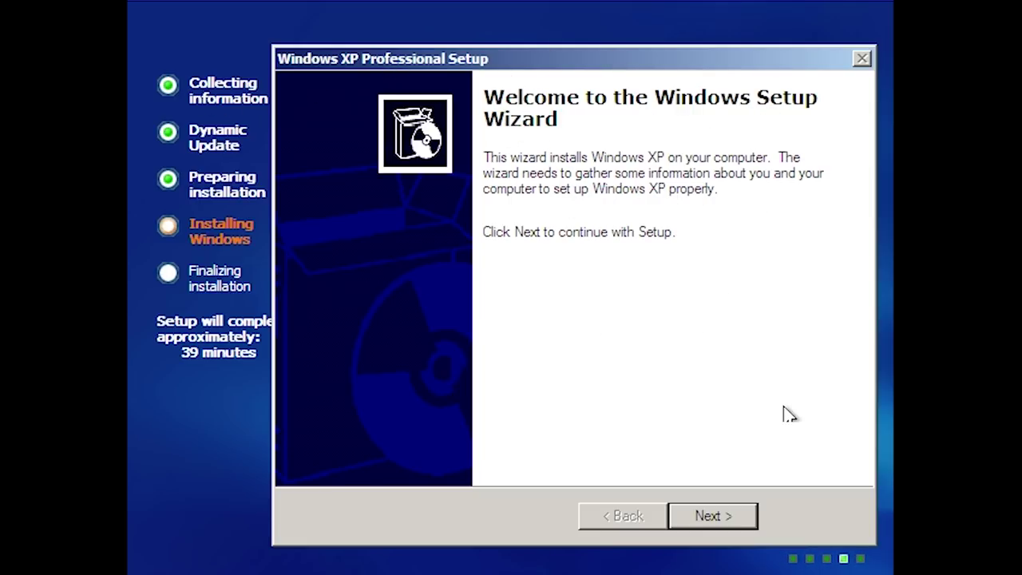
Step: Go from the welcome page to the licence, read through it and accept the agreement
{"action": "left_click", "coordinate": [730, 517]}
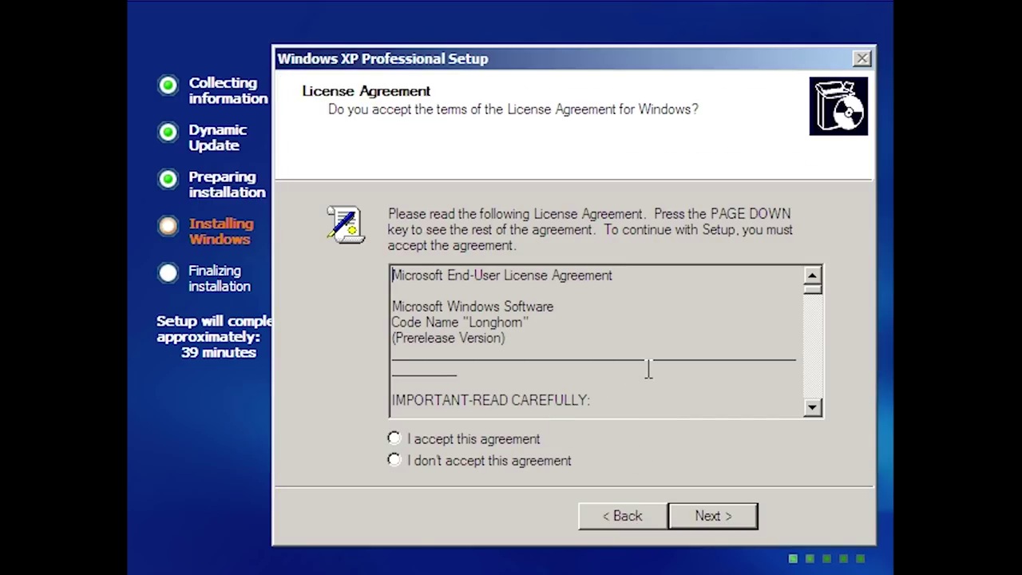
{"action": "left_click_drag", "start_coordinate": [812, 290], "coordinate": [806, 412]}
{"action": "key", "text": "alt+a"}
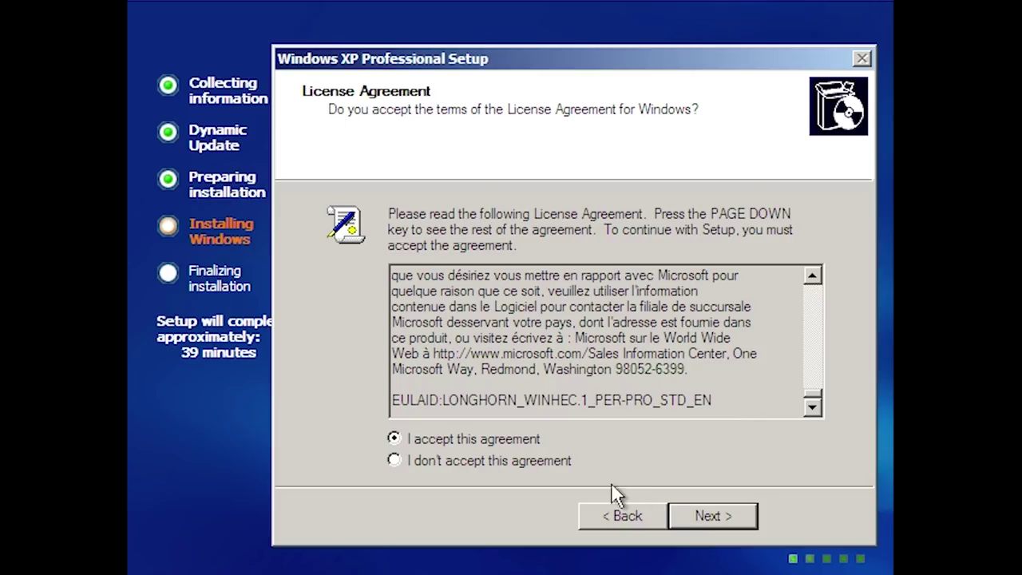
{"action": "key", "text": "Return"}
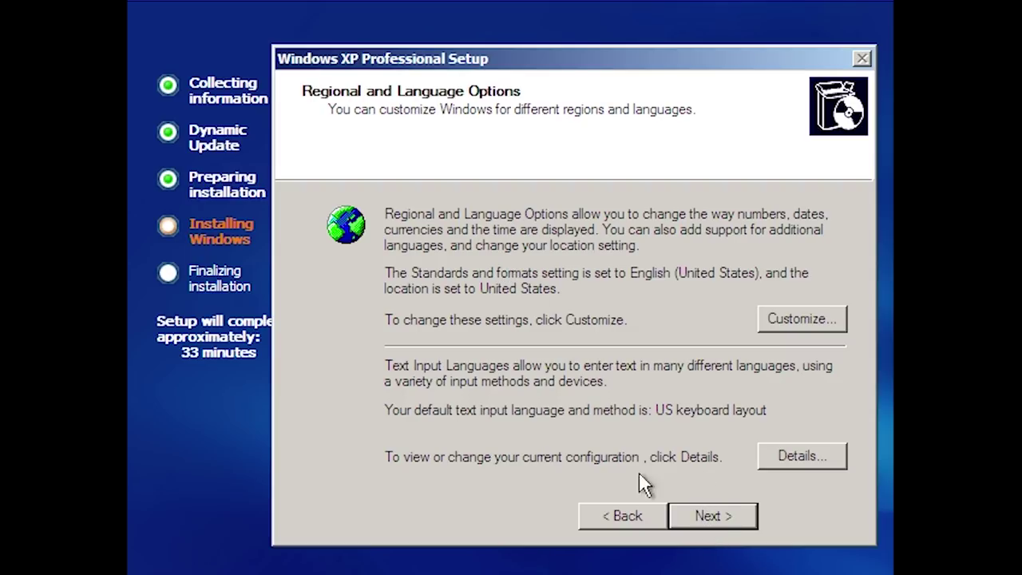
Step: Keep the default regional options, enter the owner's name, and dismiss the invalid CD key error
{"action": "left_click", "coordinate": [706, 517]}
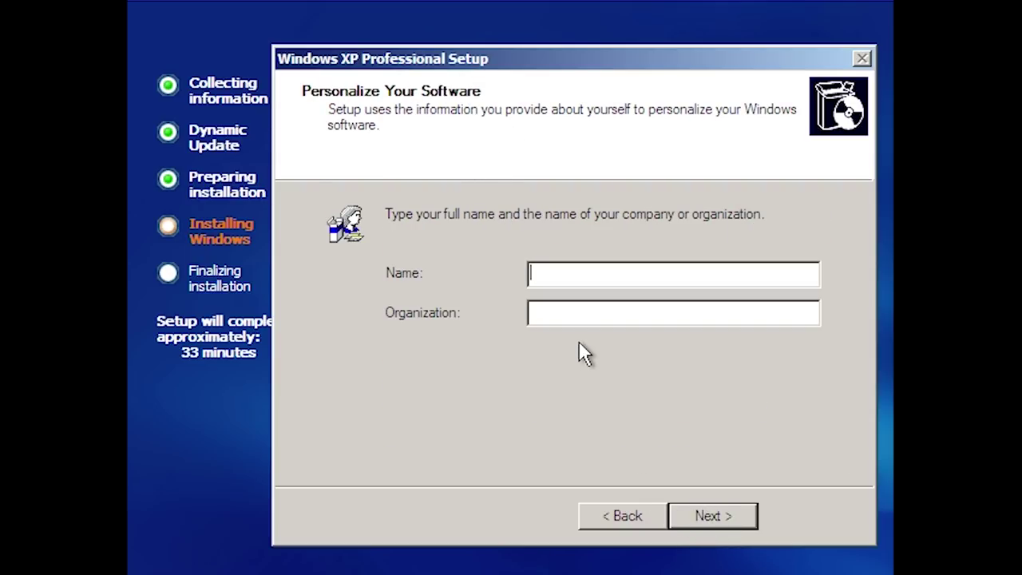
{"action": "type", "text": "Michael"}
{"action": "key", "text": "Return"}
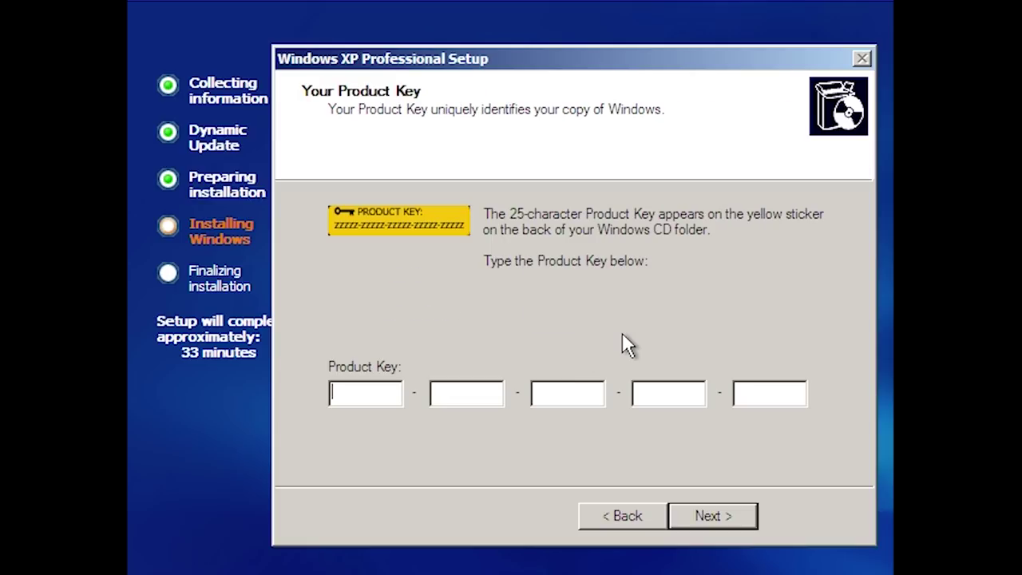
{"action": "key", "text": "Return"}
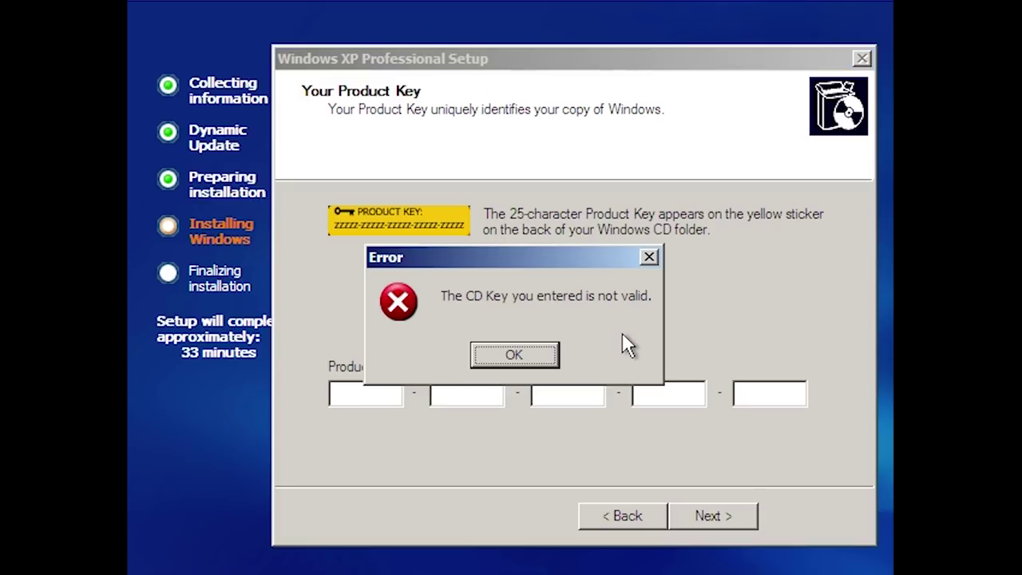
{"action": "key", "text": "Return"}
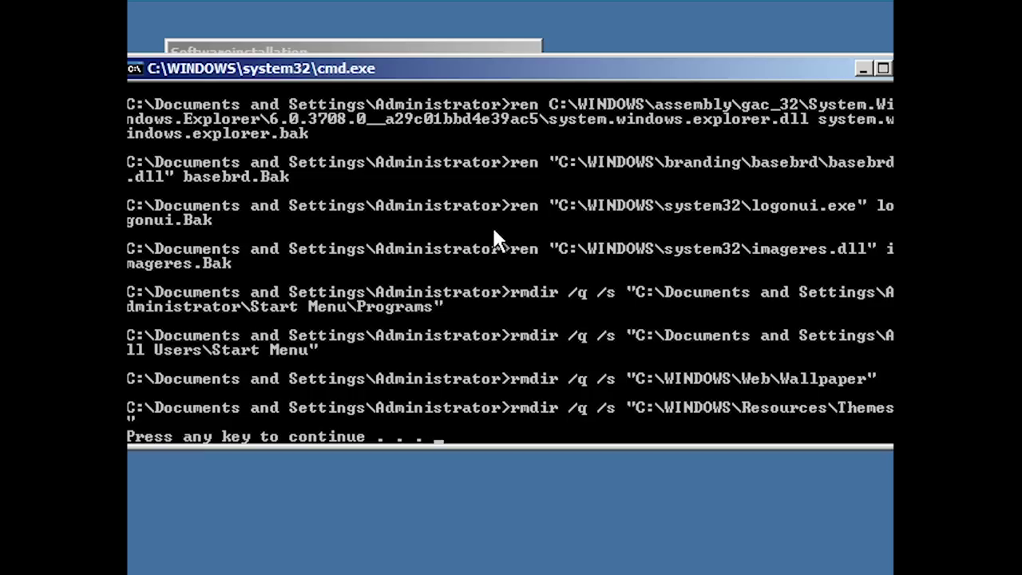
Step: Resume the paused script in the cmd.exe console after checking the Softwareinstallation list
{"action": "left_click", "coordinate": [320, 46]}
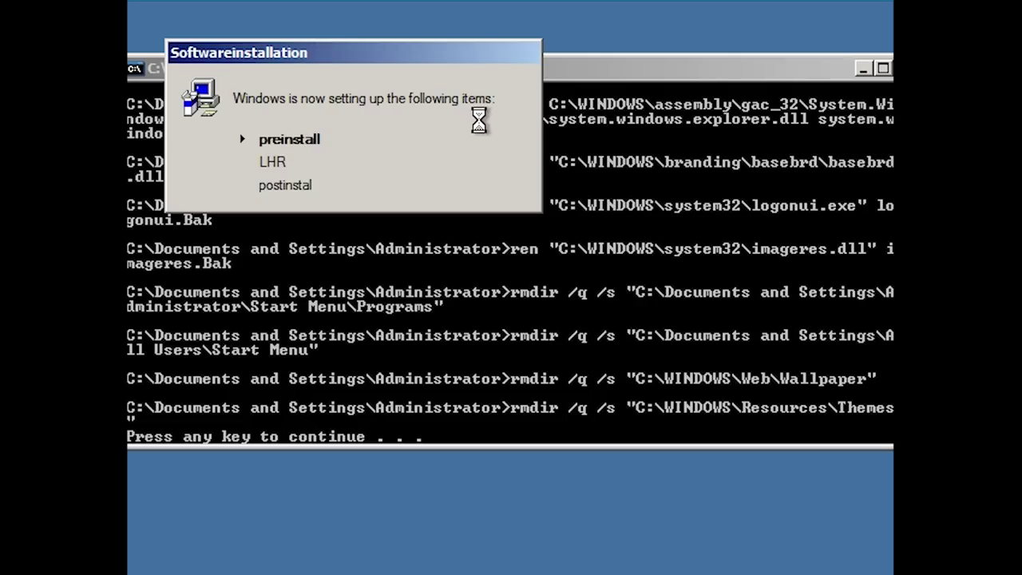
{"action": "left_click", "coordinate": [529, 318]}
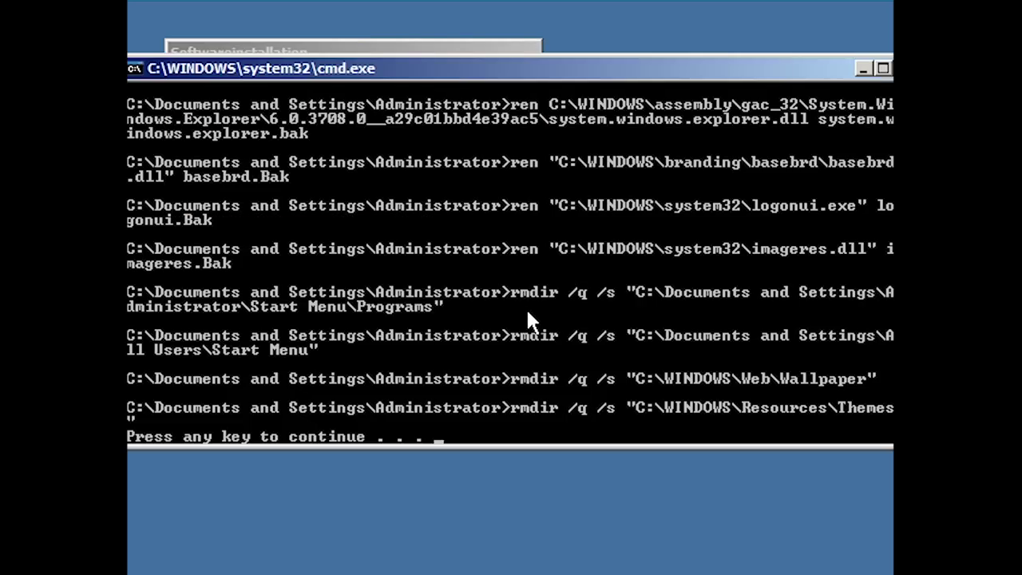
{"action": "key", "text": "Return"}
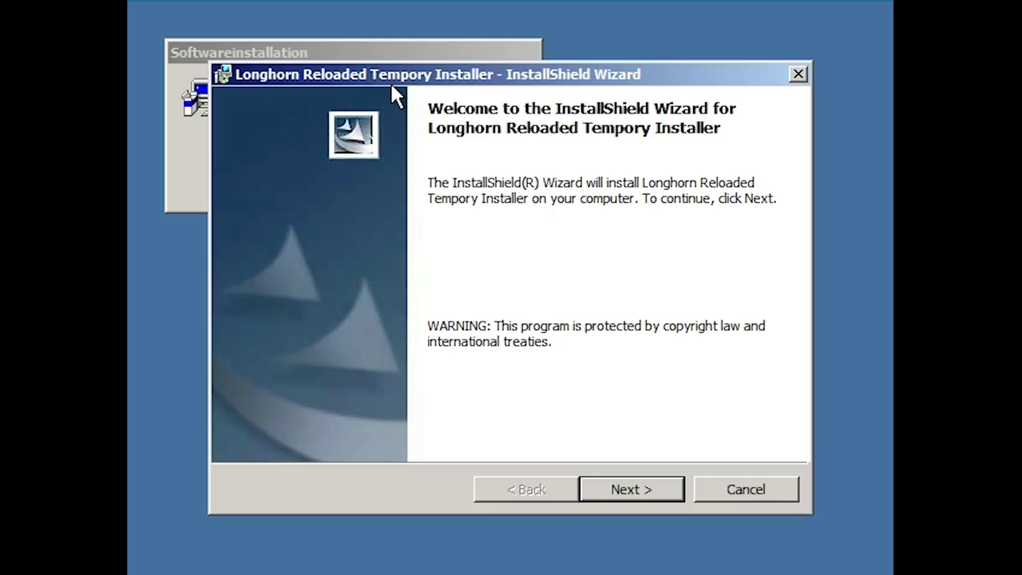
Step: Install the Tempory Installer, ignoring all eight Error 1406 registry warnings, including Order and Accessories
{"action": "left_click", "coordinate": [631, 491]}
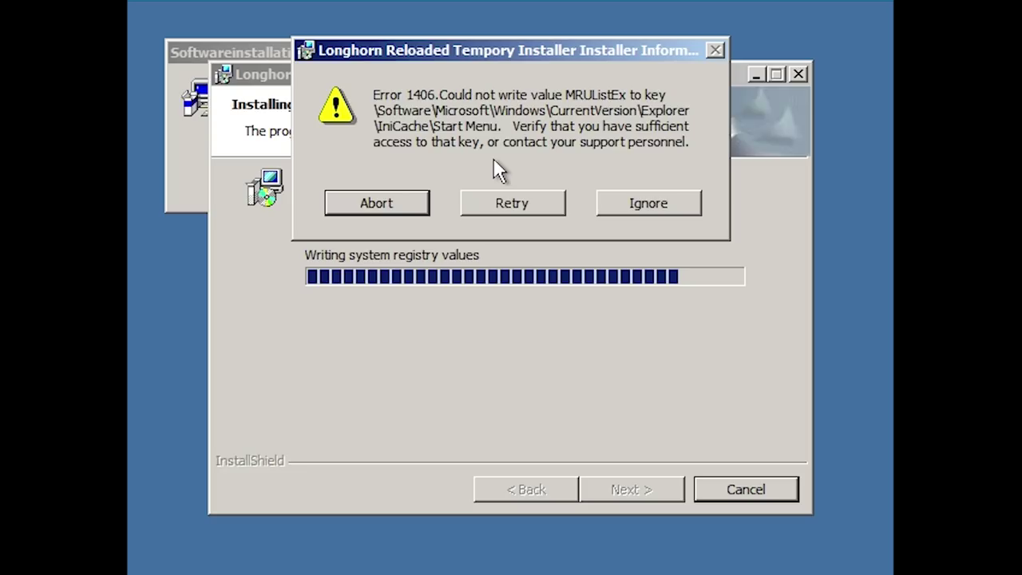
{"action": "left_click_drag", "start_coordinate": [489, 50], "coordinate": [496, 313]}
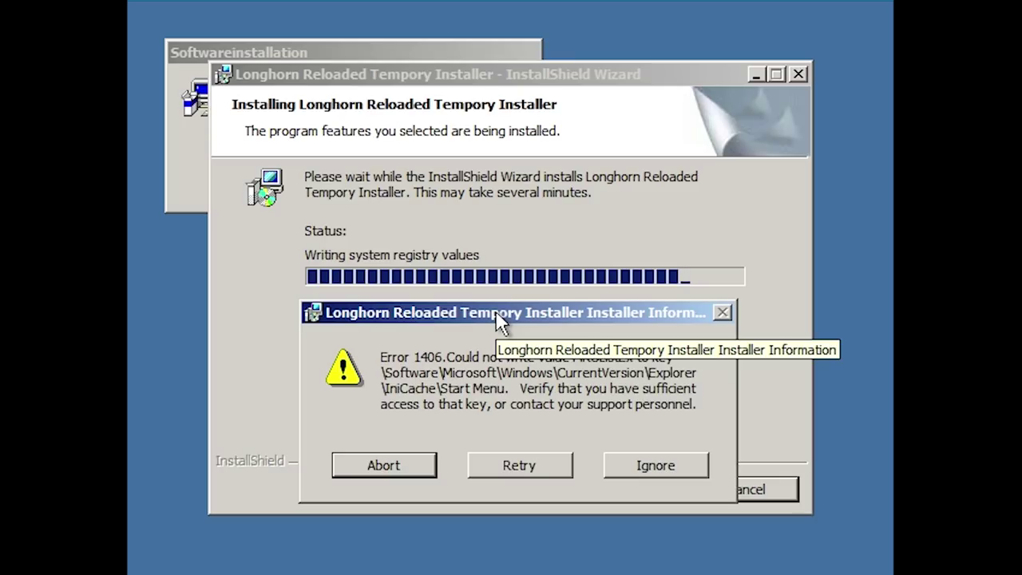
{"action": "left_click_drag", "start_coordinate": [495, 318], "coordinate": [496, 55]}
{"action": "left_click", "coordinate": [647, 203]}
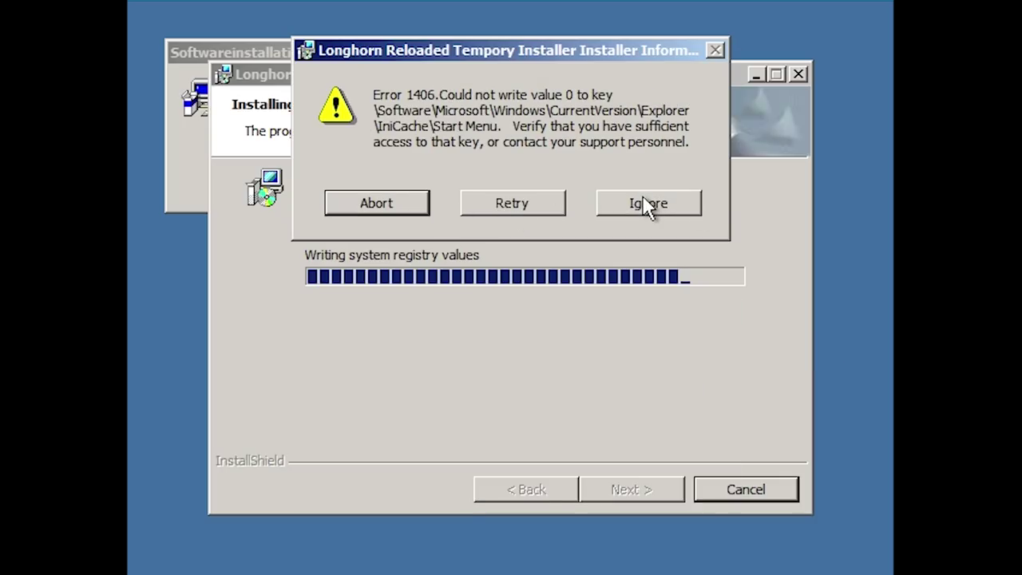
{"action": "left_click", "coordinate": [648, 204]}
{"action": "left_click", "coordinate": [649, 203]}
{"action": "left_click", "coordinate": [648, 204]}
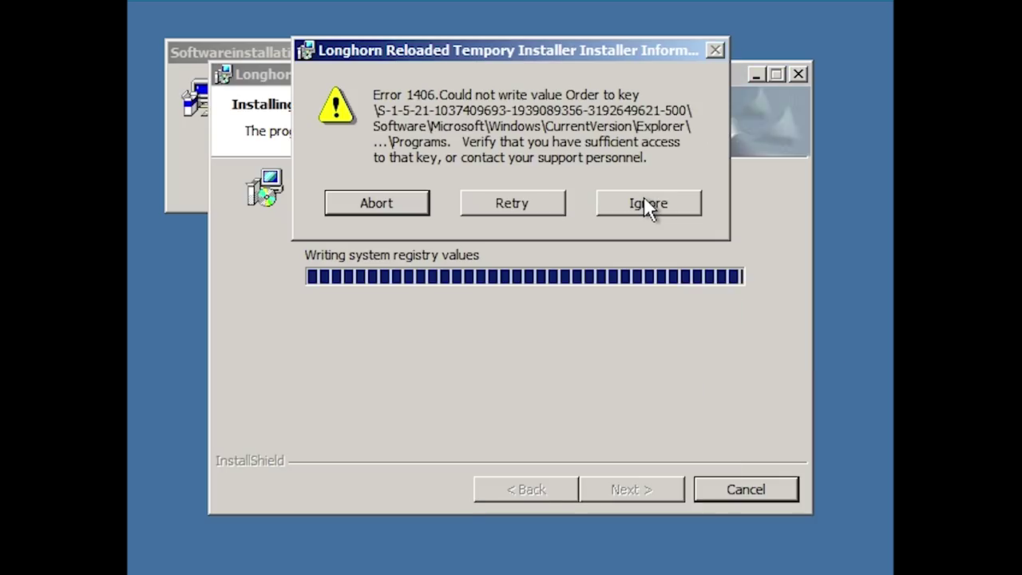
{"action": "left_click", "coordinate": [648, 203]}
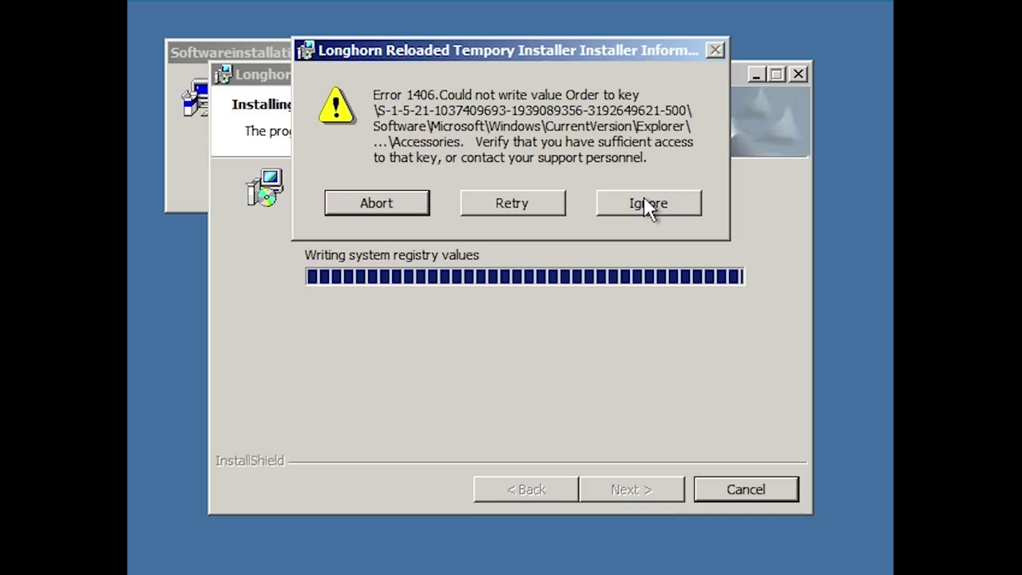
{"action": "left_click", "coordinate": [649, 204]}
{"action": "left_click", "coordinate": [648, 203]}
{"action": "left_click", "coordinate": [648, 203]}
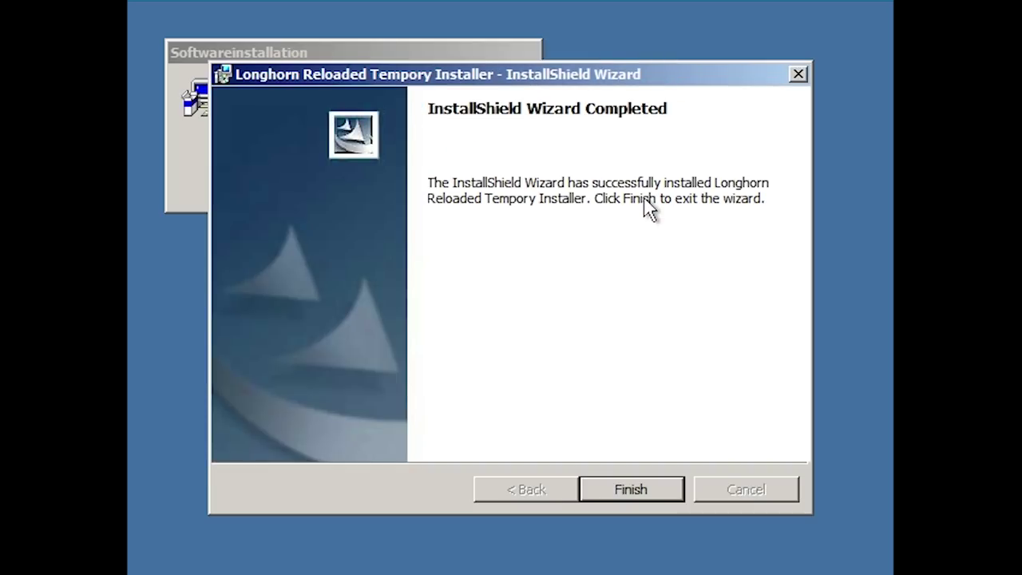
Step: Finish the installer, move Display Properties down-right, and place the cmd.exe console top-right
{"action": "left_click", "coordinate": [613, 489]}
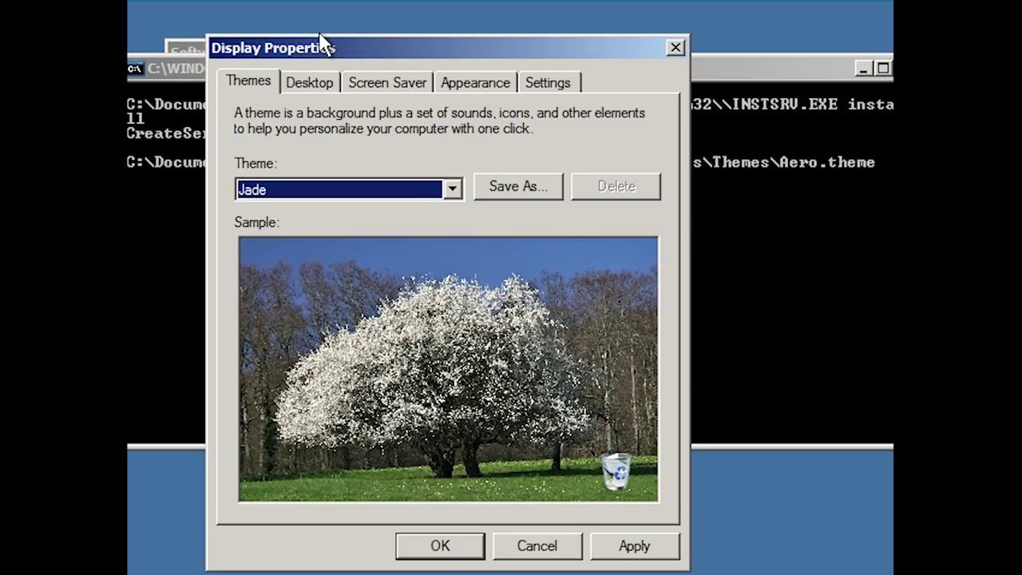
{"action": "left_click_drag", "start_coordinate": [323, 48], "coordinate": [568, 245]}
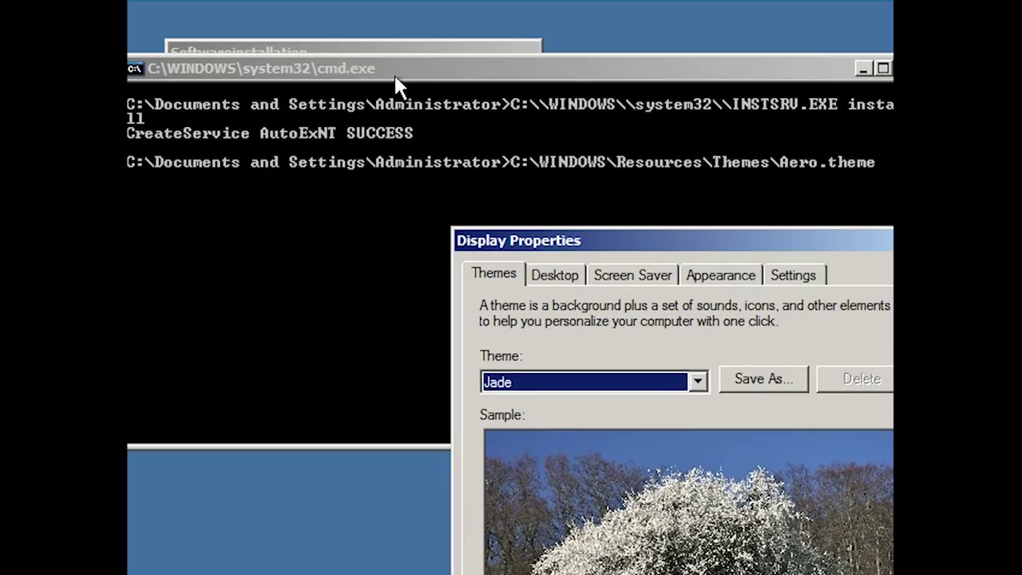
{"action": "left_click_drag", "start_coordinate": [394, 76], "coordinate": [344, 51]}
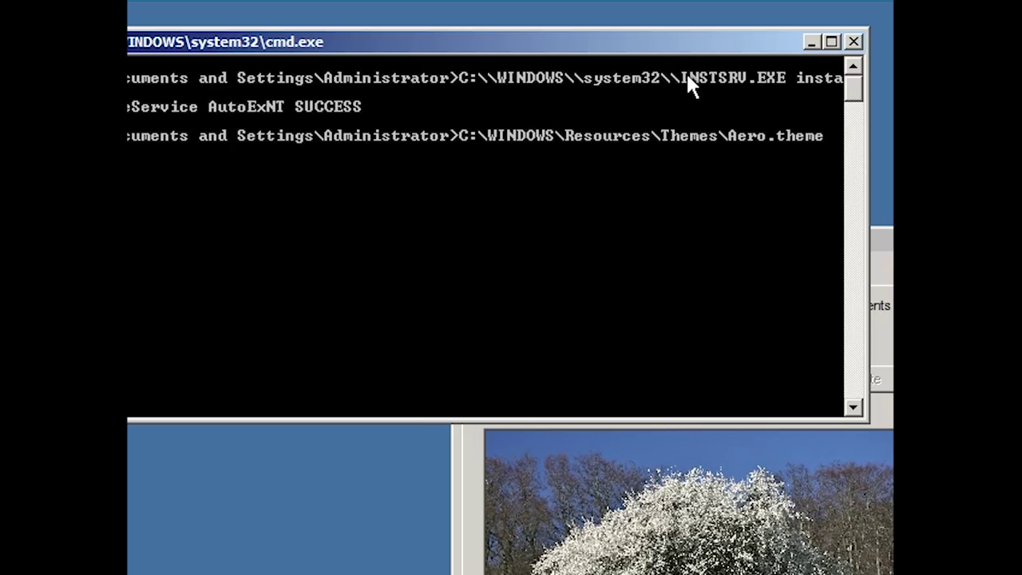
{"action": "left_click_drag", "start_coordinate": [571, 43], "coordinate": [748, 46]}
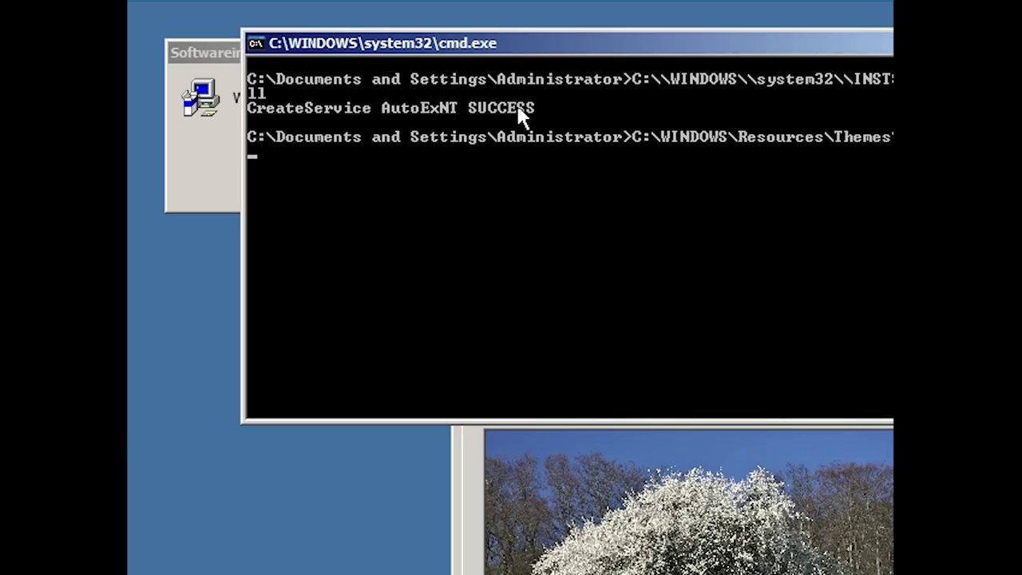
Step: Move the command prompt aside, raise Display Properties, and apply the Jade theme
{"action": "left_click_drag", "start_coordinate": [496, 40], "coordinate": [316, 47]}
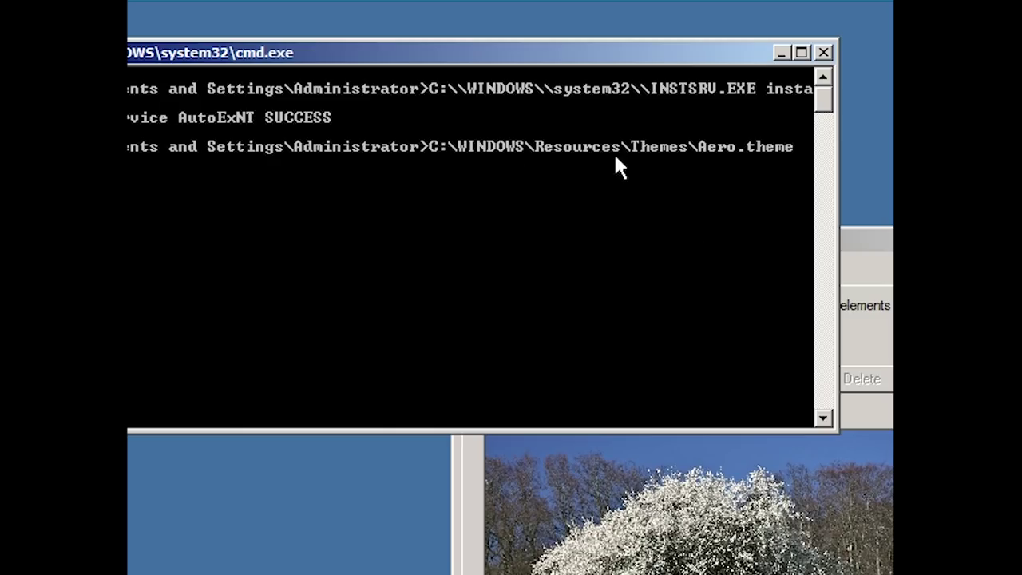
{"action": "left_click", "coordinate": [848, 229]}
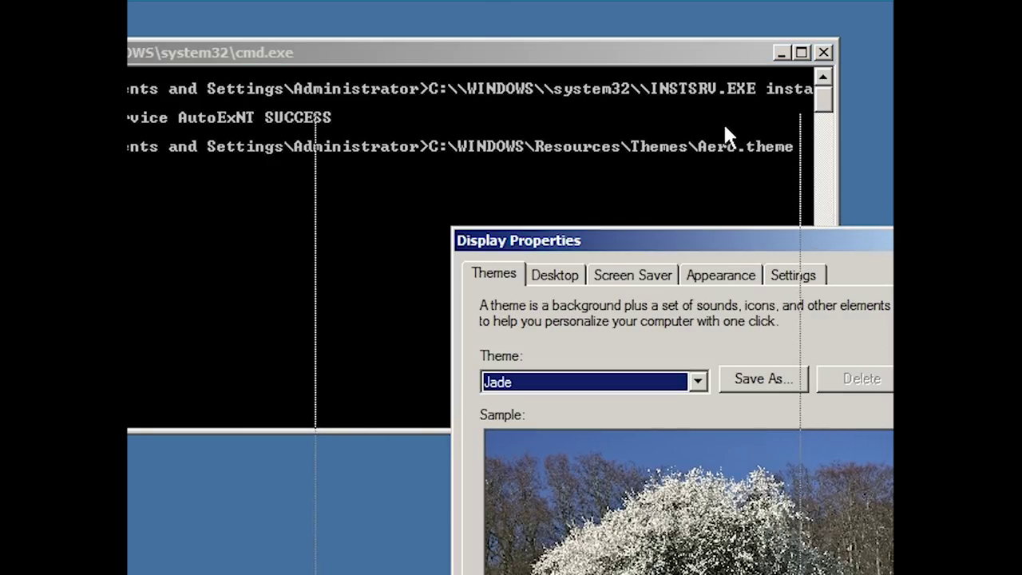
{"action": "left_click_drag", "start_coordinate": [691, 56], "coordinate": [679, 35]}
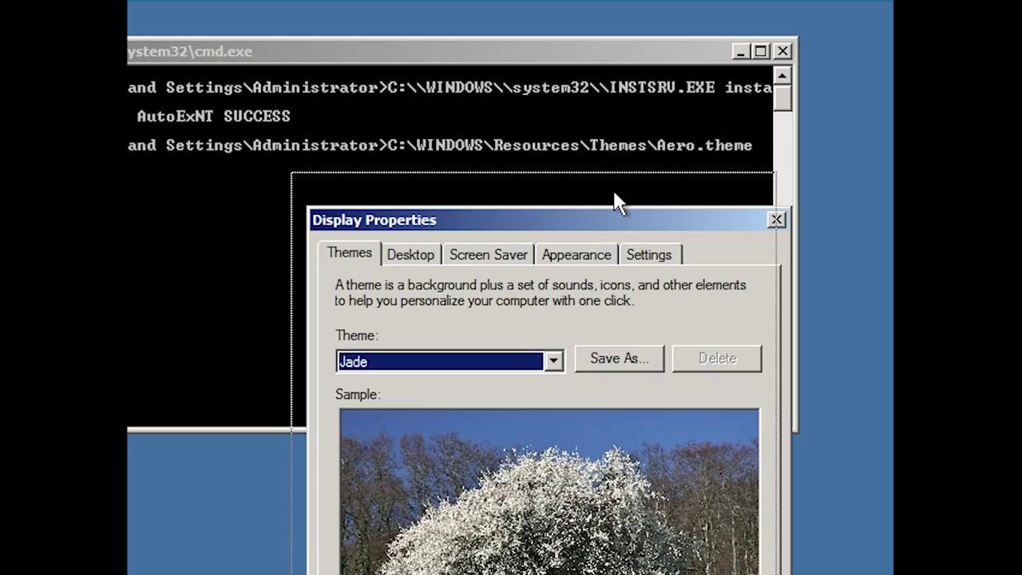
{"action": "left_click_drag", "start_coordinate": [618, 203], "coordinate": [579, 49]}
{"action": "left_click", "coordinate": [488, 182]}
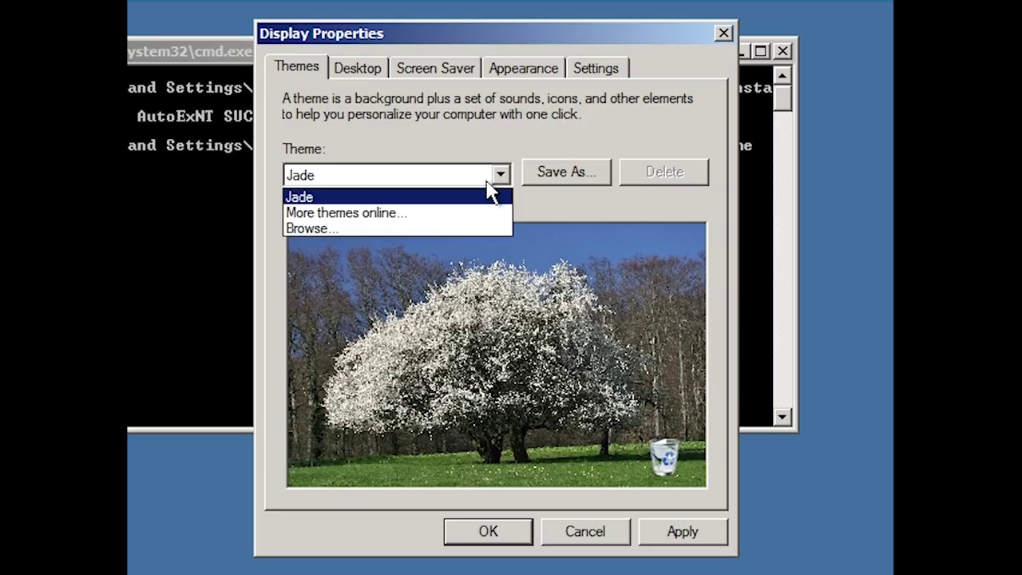
{"action": "left_click", "coordinate": [383, 197]}
{"action": "left_click", "coordinate": [660, 530]}
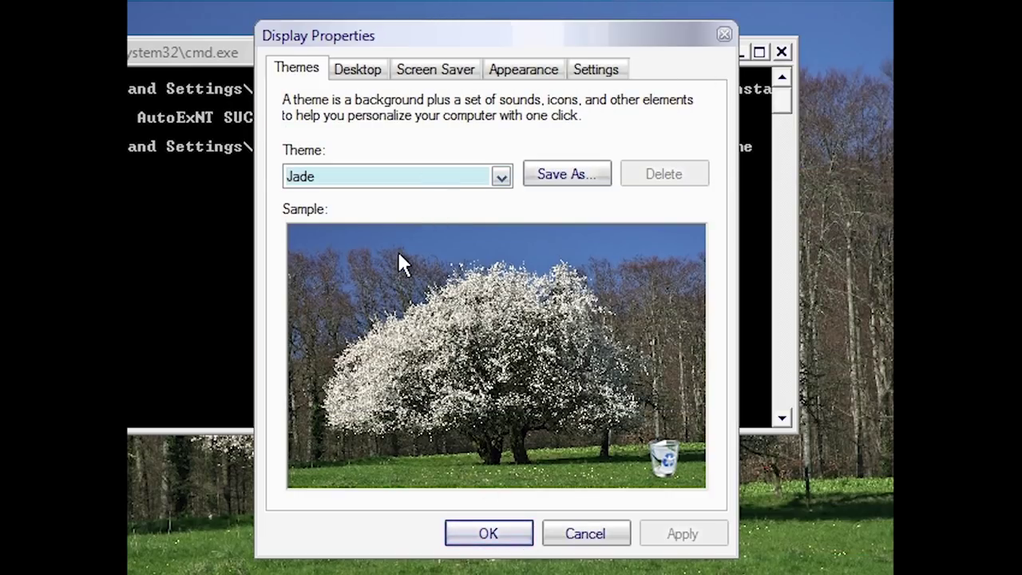
Step: Close Display Properties with OK and log back on as Administrator via Ctrl+Alt+Delete
{"action": "left_click", "coordinate": [479, 540]}
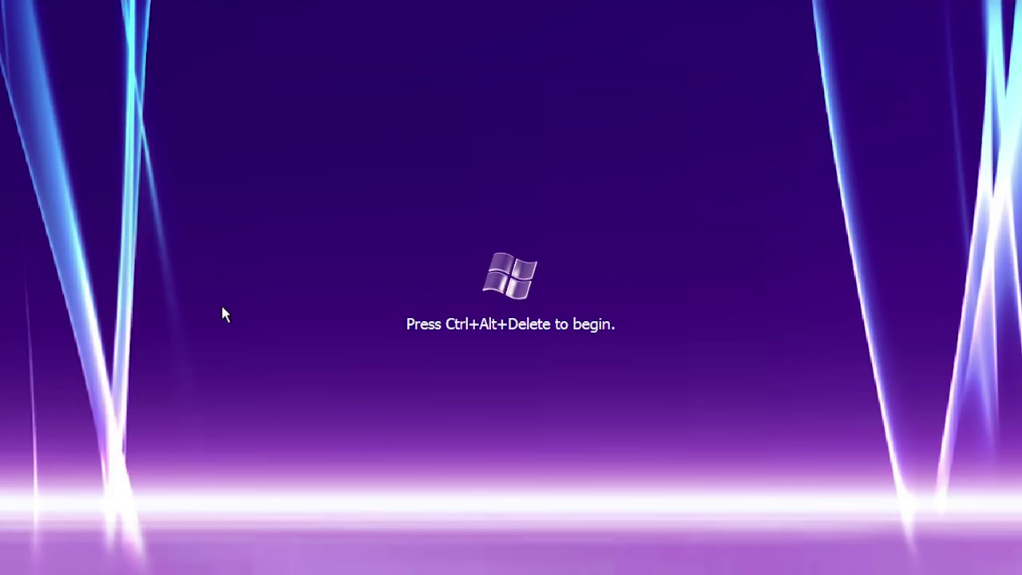
{"action": "key", "text": "ctrl+alt+Delete"}
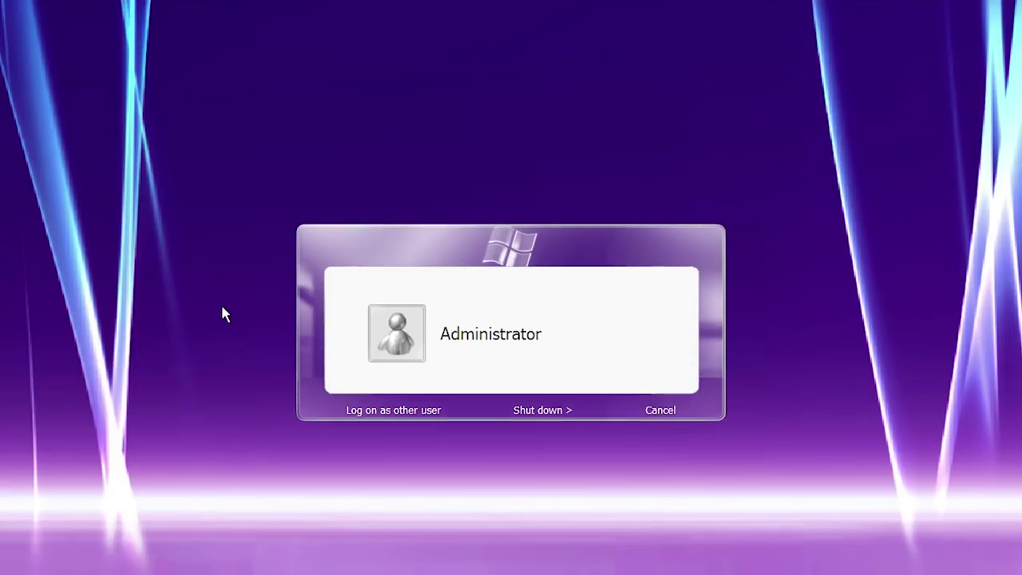
{"action": "left_click", "coordinate": [389, 328]}
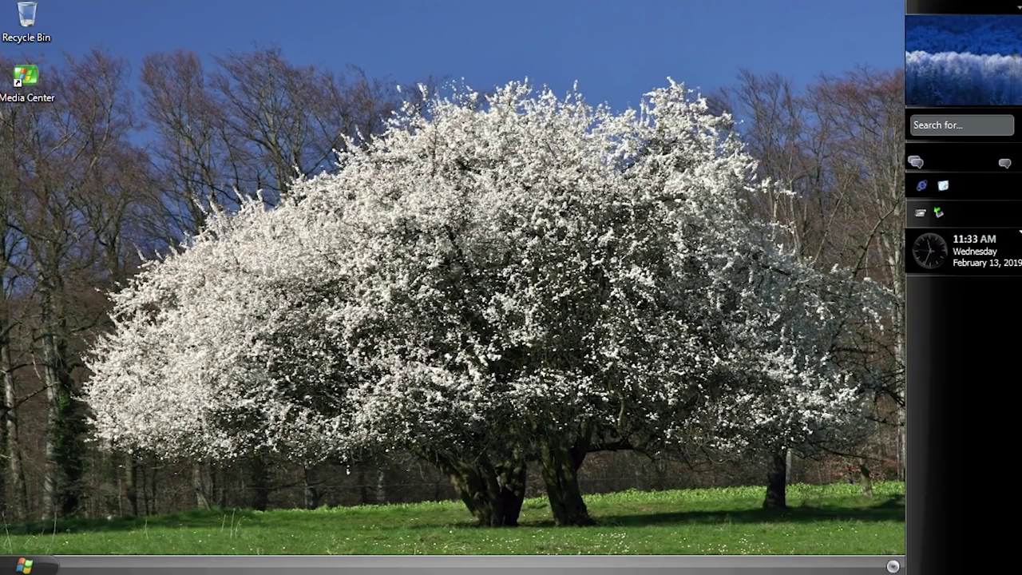
Step: Open Sidebar and Taskbar properties and try sidebar auto-hide off, then back on, applying each time
{"action": "right_click", "coordinate": [941, 339]}
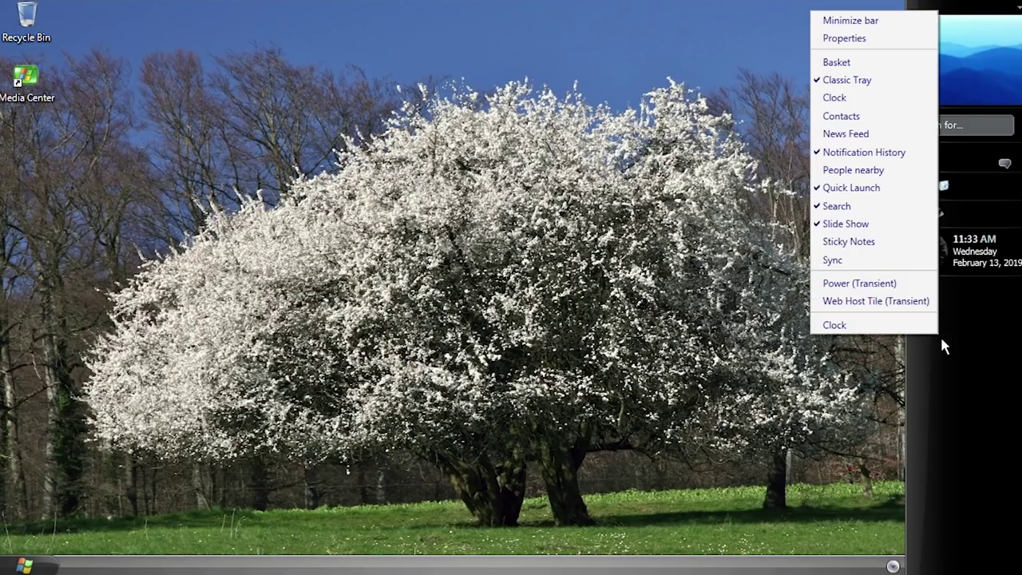
{"action": "left_click", "coordinate": [861, 38]}
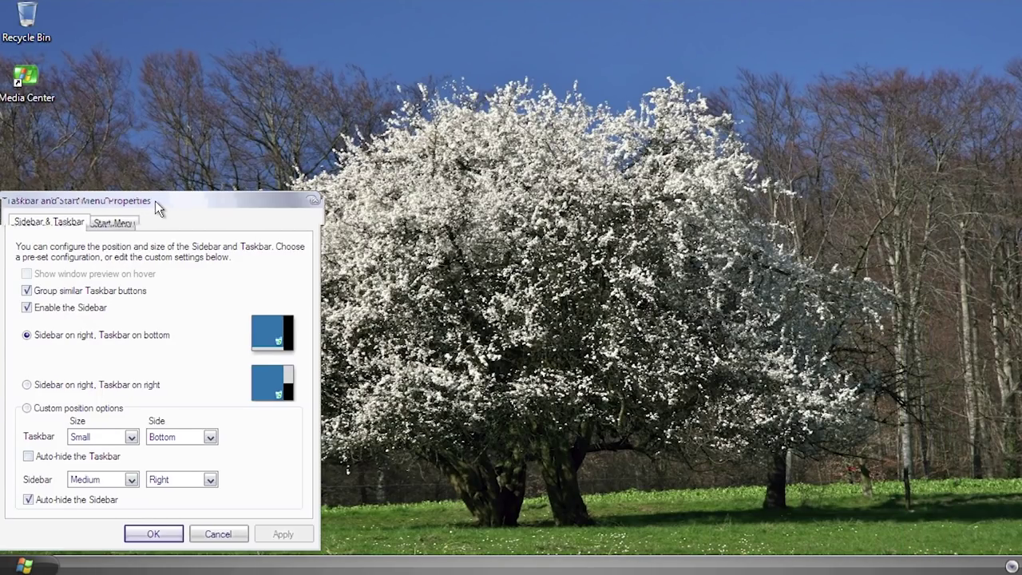
{"action": "left_click_drag", "start_coordinate": [155, 200], "coordinate": [430, 150]}
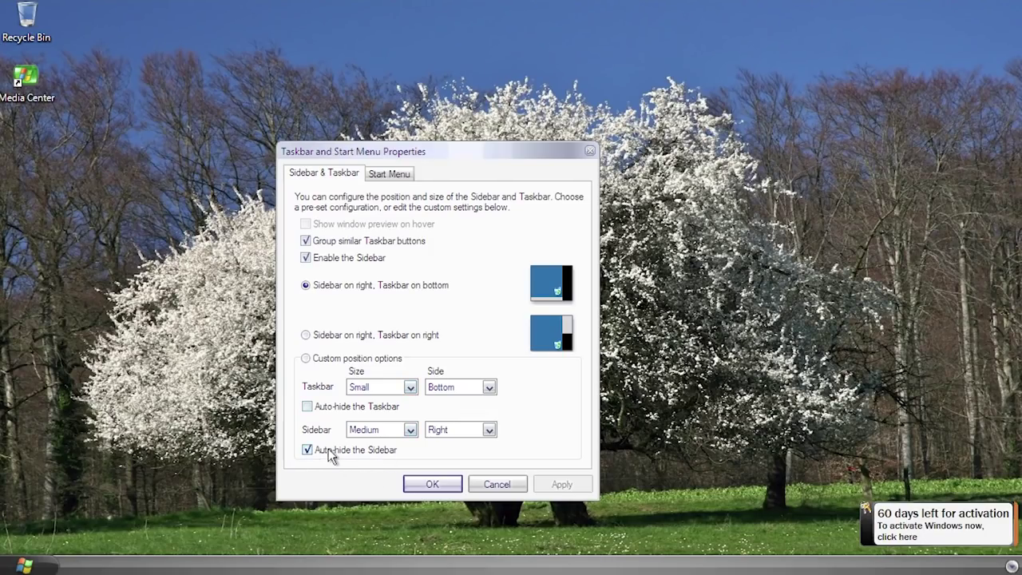
{"action": "left_click", "coordinate": [372, 449]}
{"action": "left_click", "coordinate": [554, 484]}
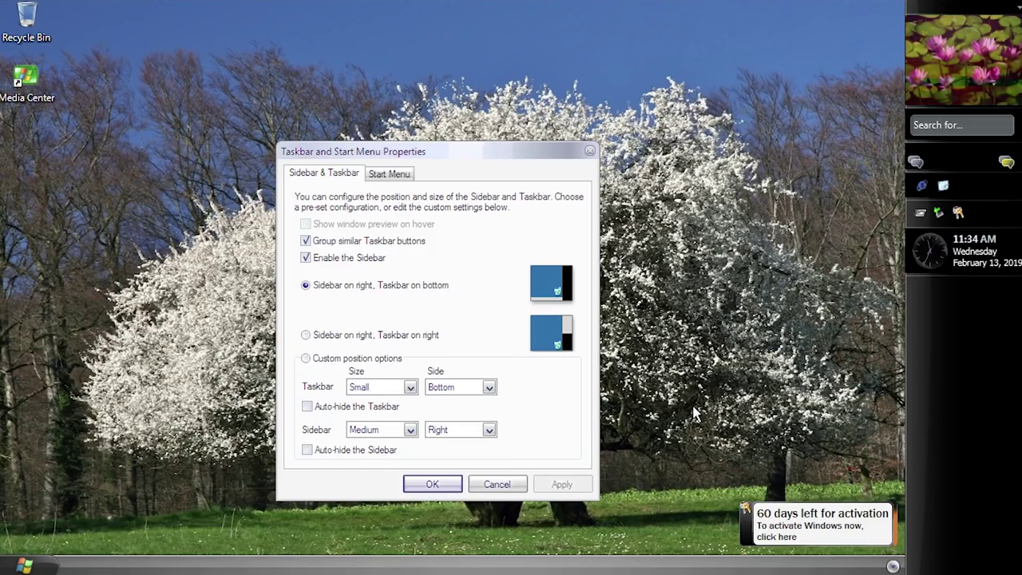
{"action": "left_click", "coordinate": [358, 450]}
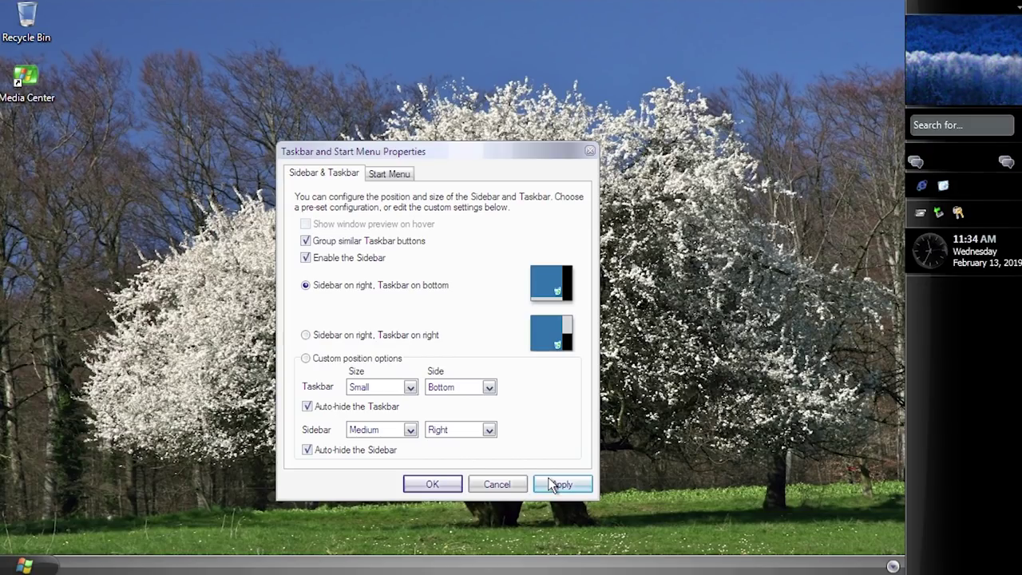
{"action": "left_click", "coordinate": [550, 484]}
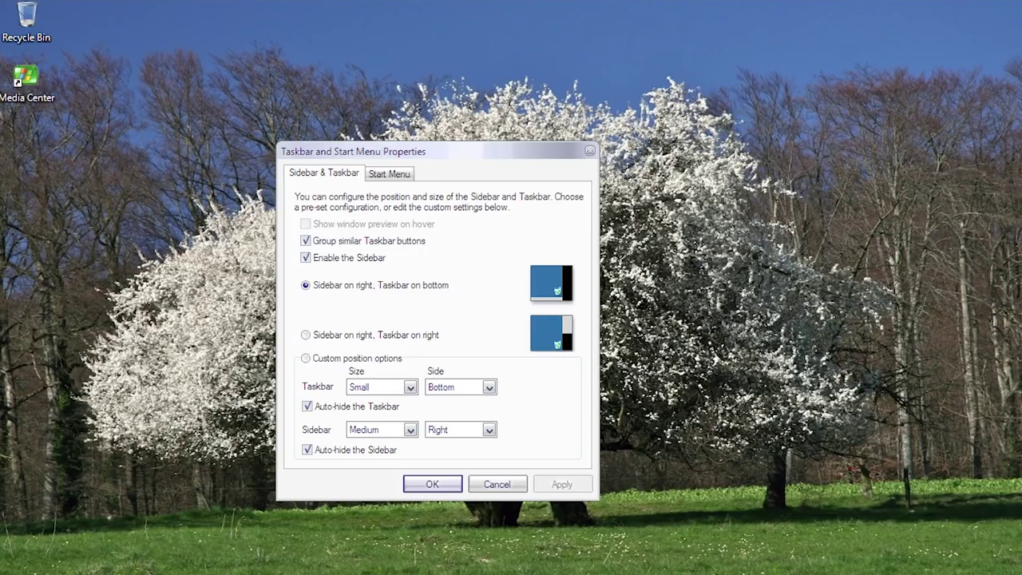
Step: Uncheck auto-hide for both taskbar and sidebar, apply, and close the properties dialog
{"action": "mouse_move", "coordinate": [1020, 288]}
{"action": "left_click", "coordinate": [307, 449]}
{"action": "left_click", "coordinate": [307, 406]}
{"action": "left_click", "coordinate": [553, 487]}
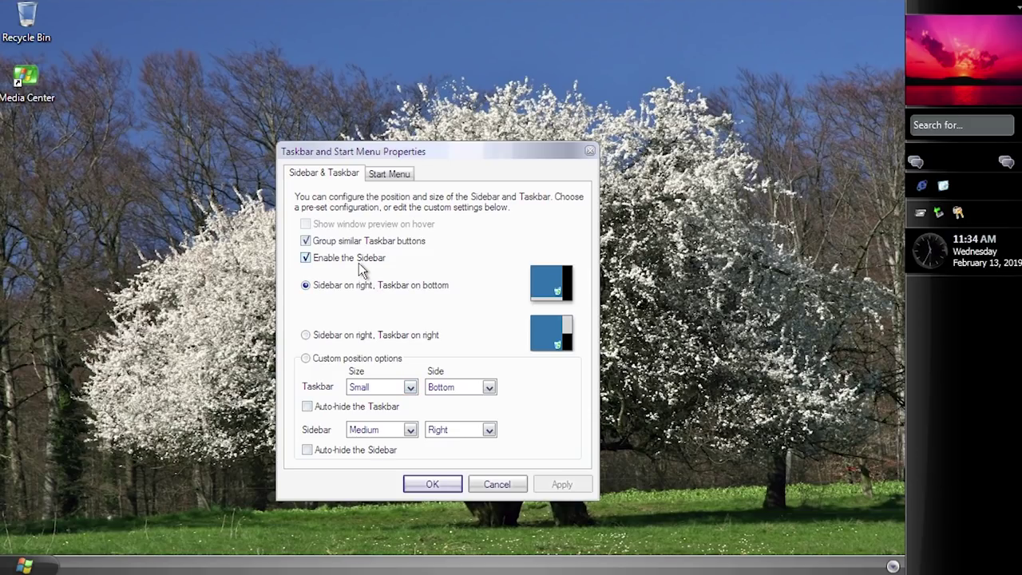
{"action": "left_click", "coordinate": [390, 174]}
{"action": "left_click", "coordinate": [357, 172]}
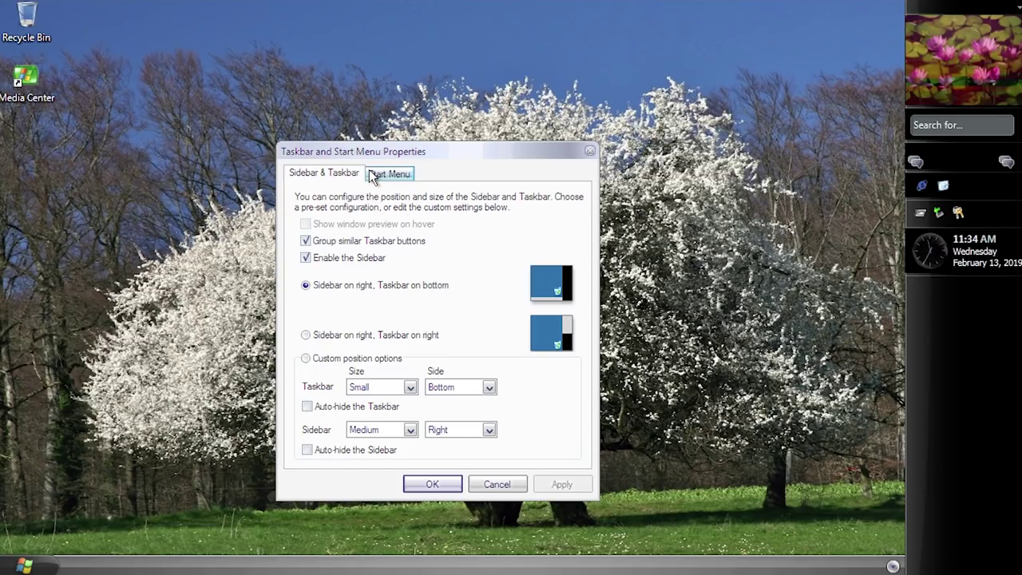
{"action": "left_click", "coordinate": [477, 479]}
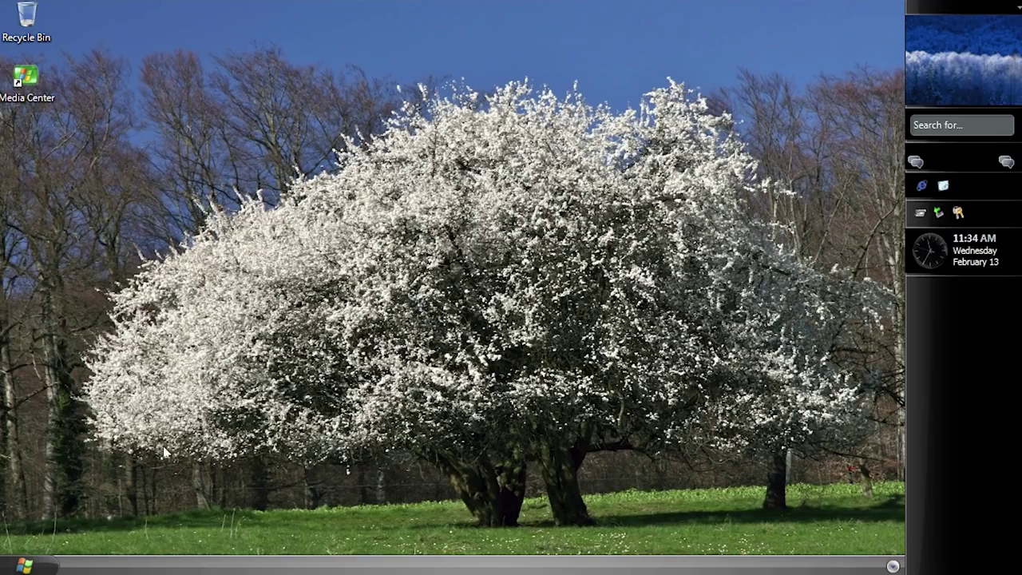
{"action": "left_click", "coordinate": [33, 568]}
Step: Browse All Programs to Accessories and open its 'desktop' file in Notepad
{"action": "left_click", "coordinate": [84, 516]}
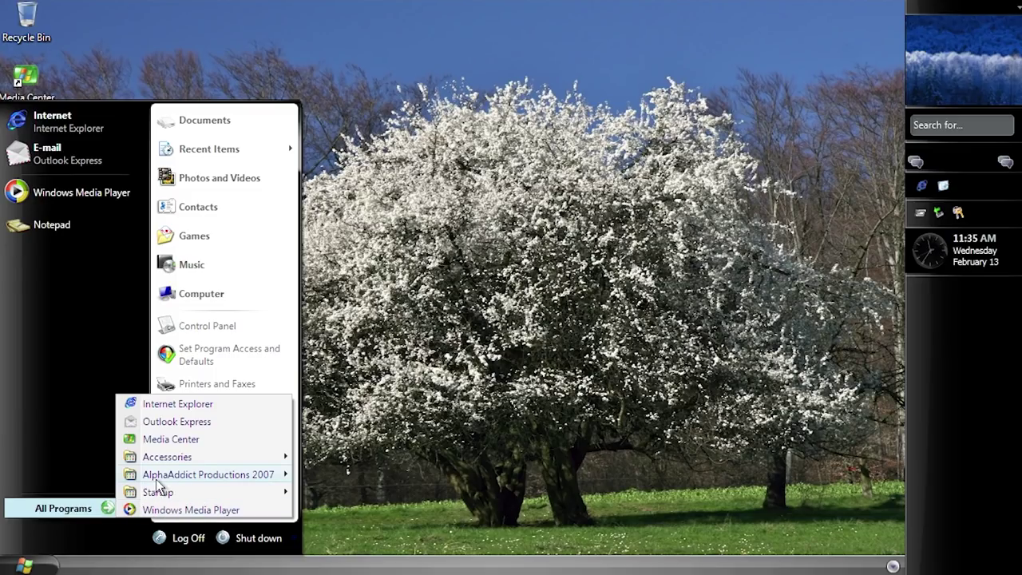
{"action": "mouse_move", "coordinate": [160, 477]}
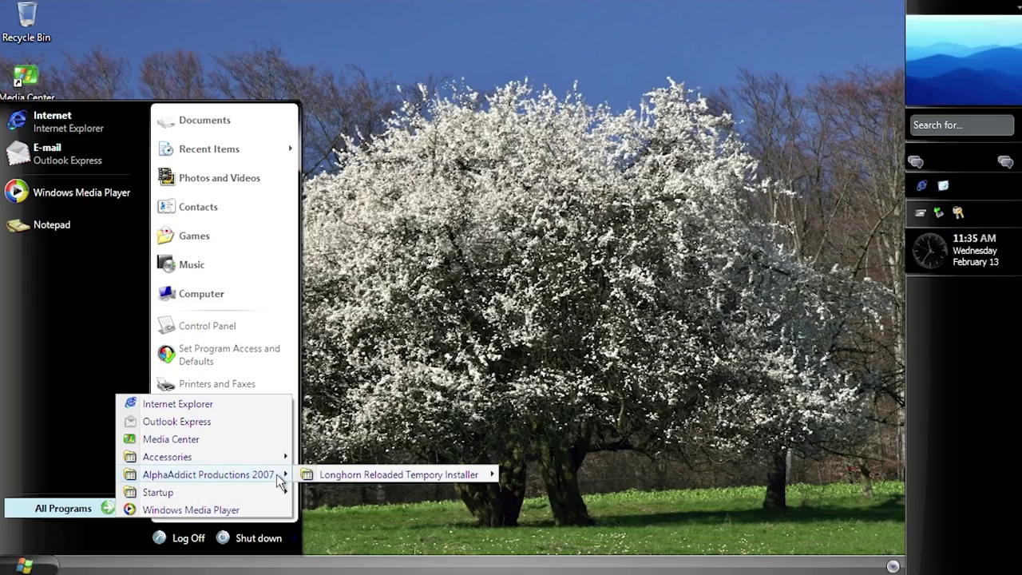
{"action": "mouse_move", "coordinate": [371, 475]}
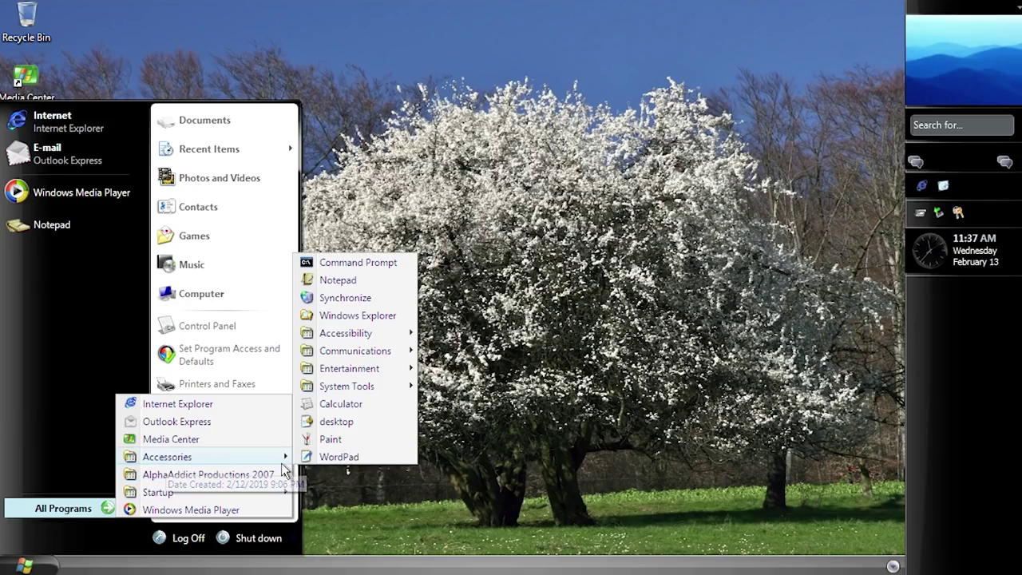
{"action": "mouse_move", "coordinate": [204, 457]}
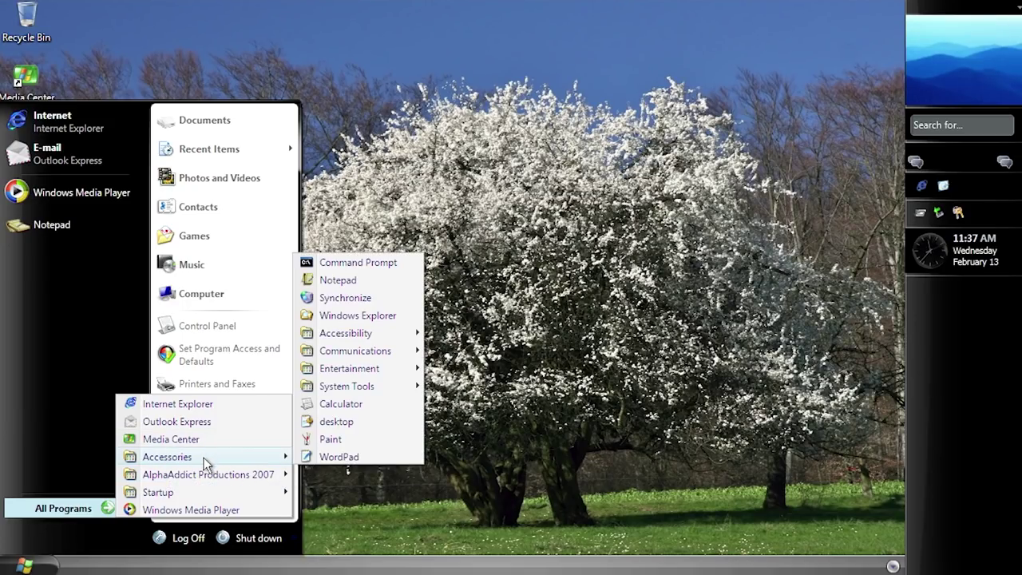
{"action": "left_click", "coordinate": [336, 422]}
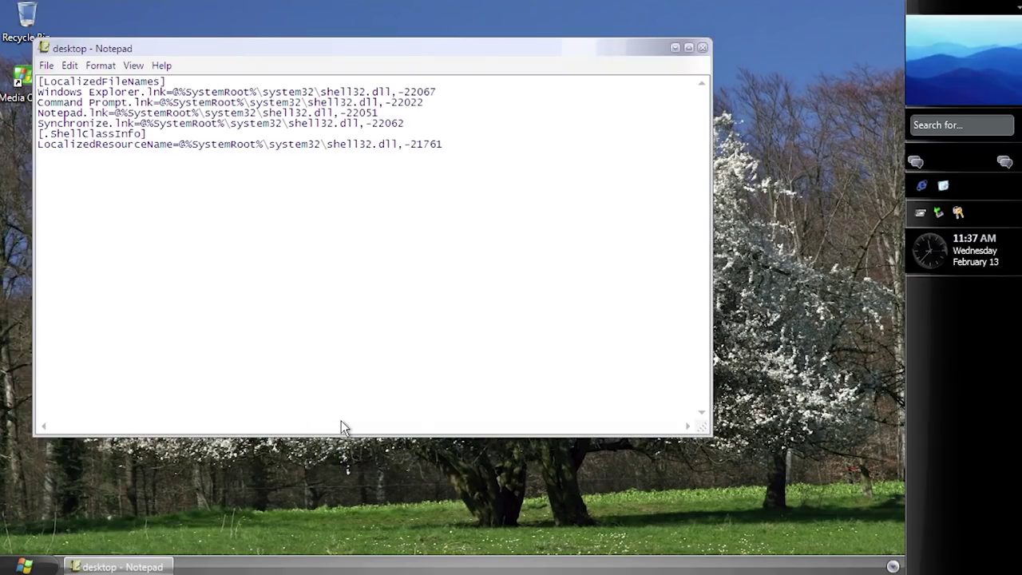
Step: Close Notepad and browse All Programs through the Startup and Accessories submenus
{"action": "left_click", "coordinate": [706, 47]}
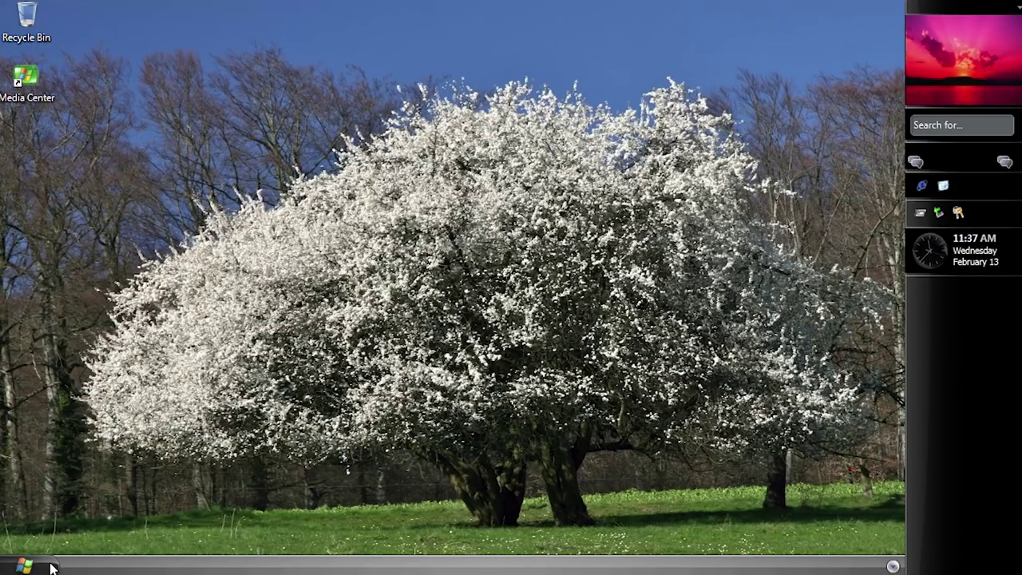
{"action": "left_click", "coordinate": [24, 565]}
{"action": "left_click", "coordinate": [89, 502]}
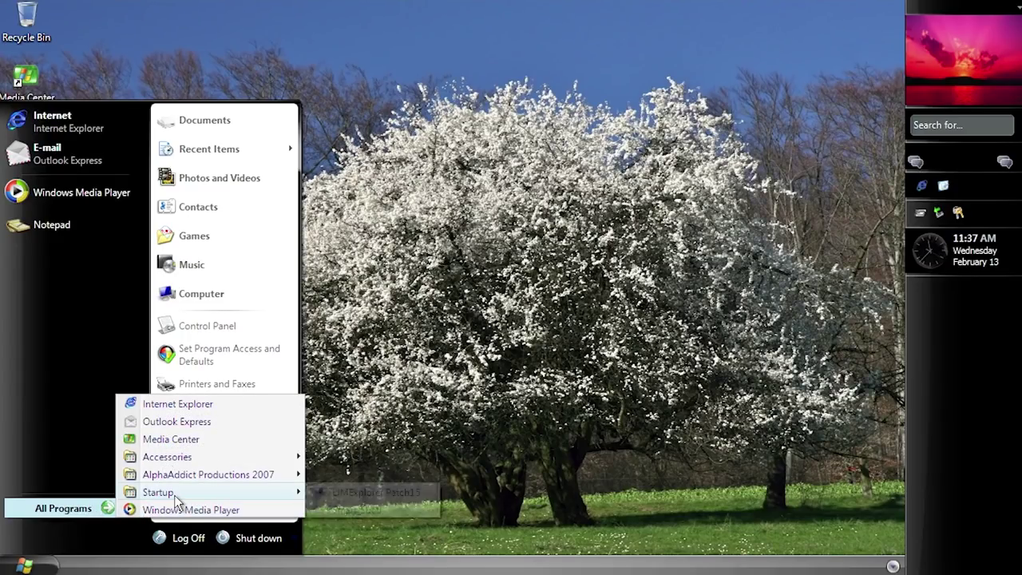
{"action": "mouse_move", "coordinate": [174, 495]}
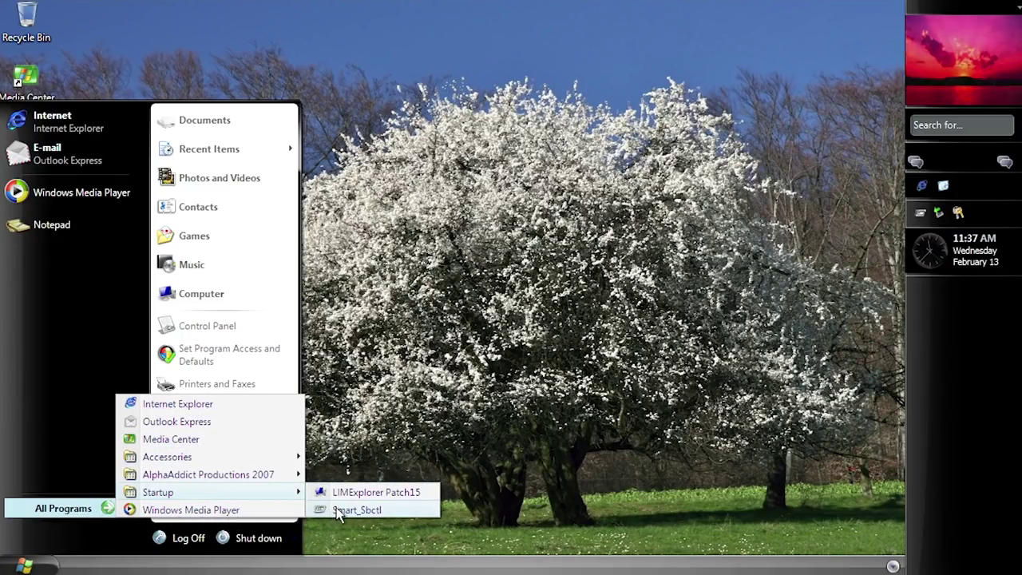
{"action": "mouse_move", "coordinate": [221, 479]}
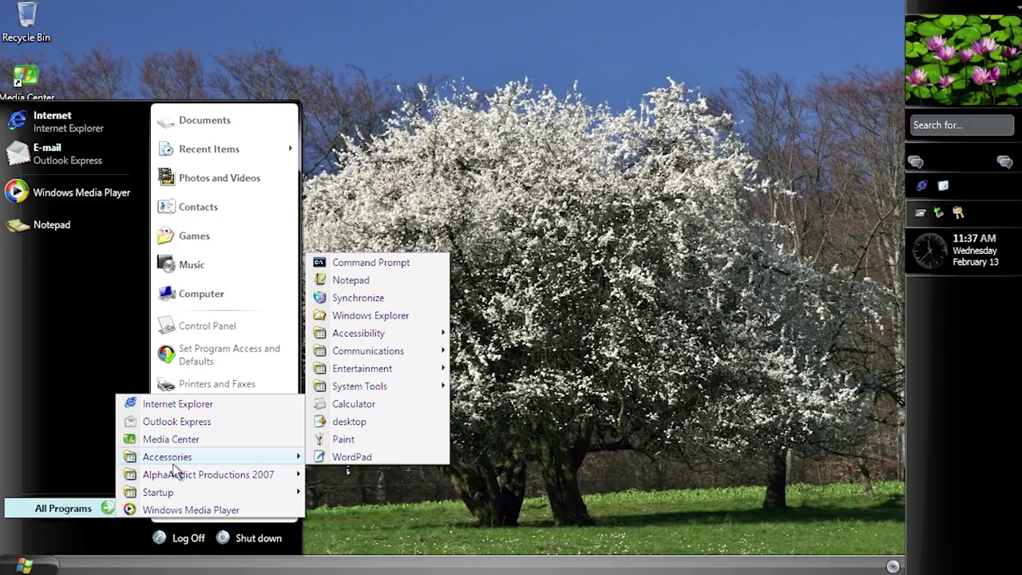
{"action": "mouse_move", "coordinate": [373, 391]}
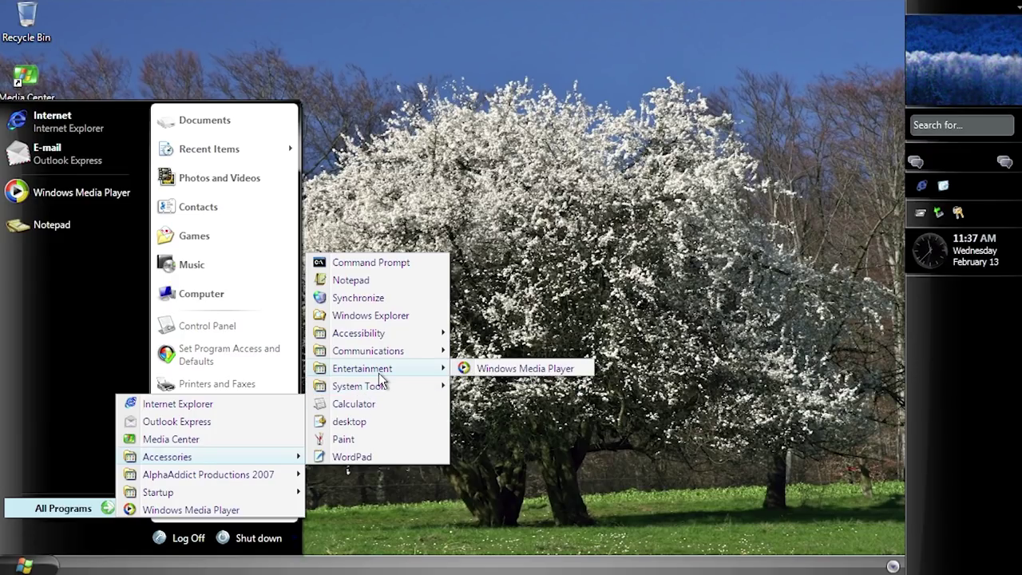
{"action": "mouse_move", "coordinate": [367, 351]}
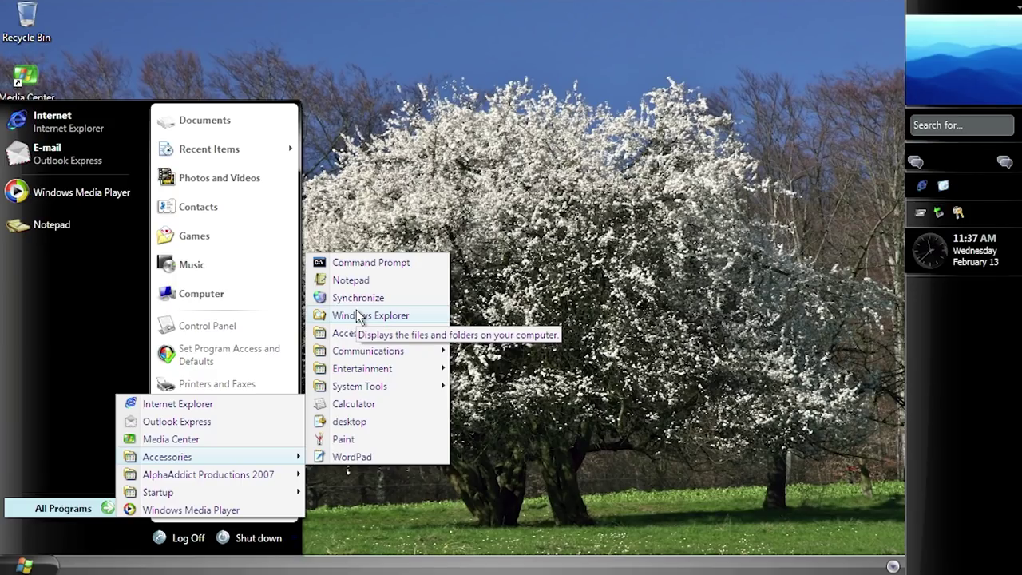
Step: Dismiss the Start menu and AutoPlay prompt, then launch Device Manager with devmgmt.msc
{"action": "left_click", "coordinate": [588, 361]}
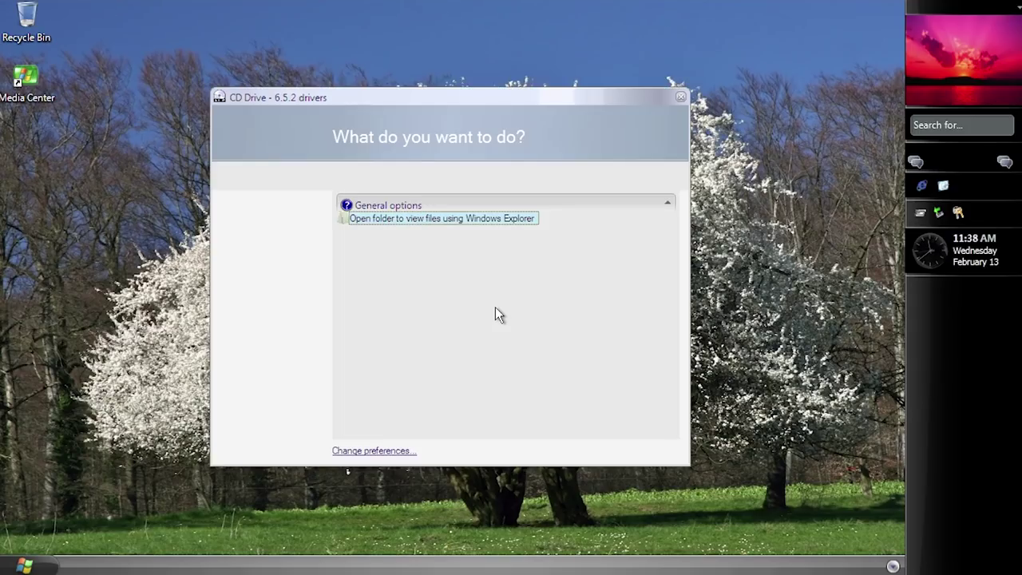
{"action": "left_click", "coordinate": [677, 98]}
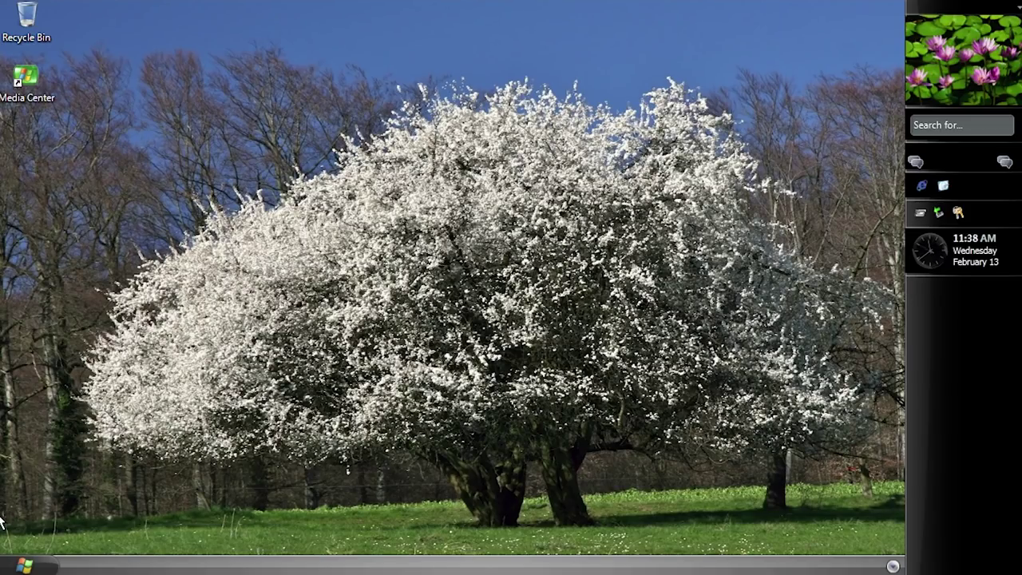
{"action": "left_click", "coordinate": [24, 566]}
{"action": "left_click", "coordinate": [178, 503]}
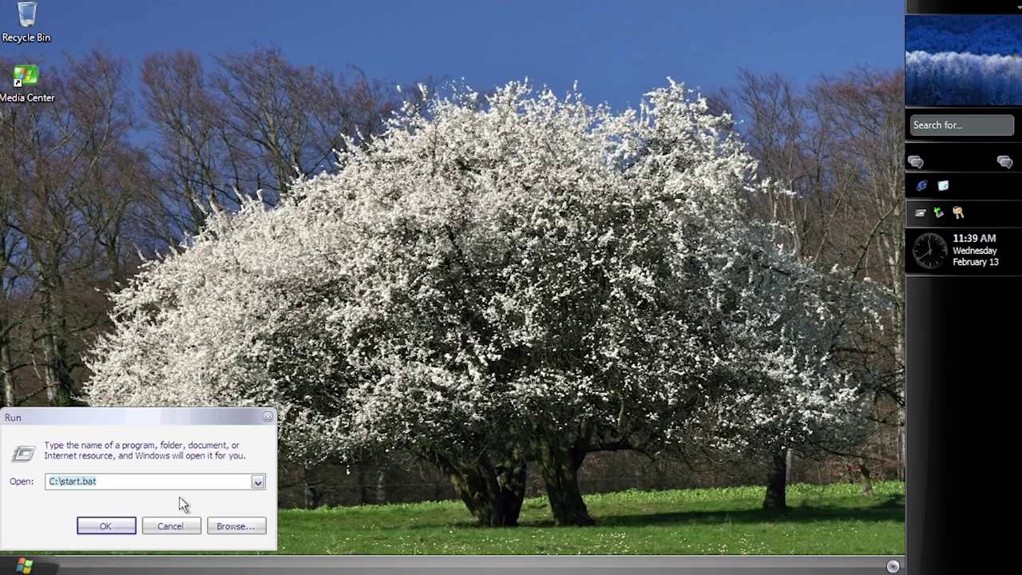
{"action": "type", "text": "devmgmt.ms"}
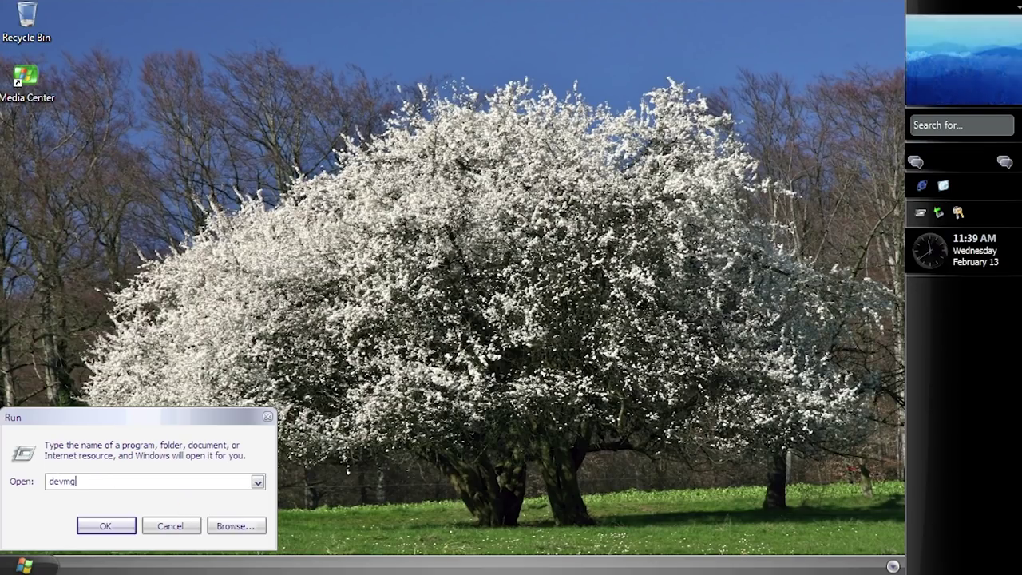
{"action": "key", "text": "BackSpace"}
{"action": "key", "text": "BackSpace"}
{"action": "type", "text": ".msc"}
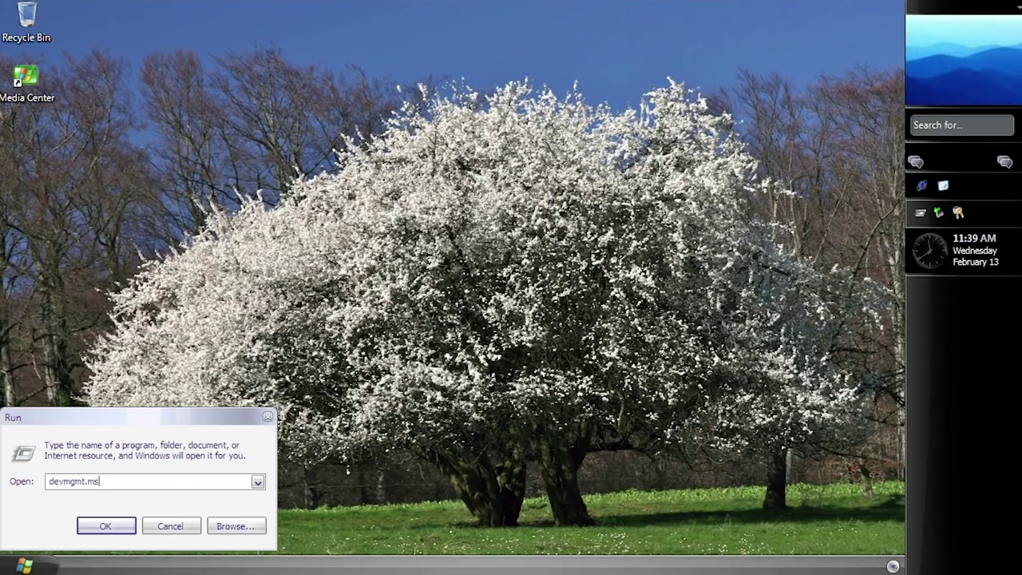
{"action": "key", "text": "Return"}
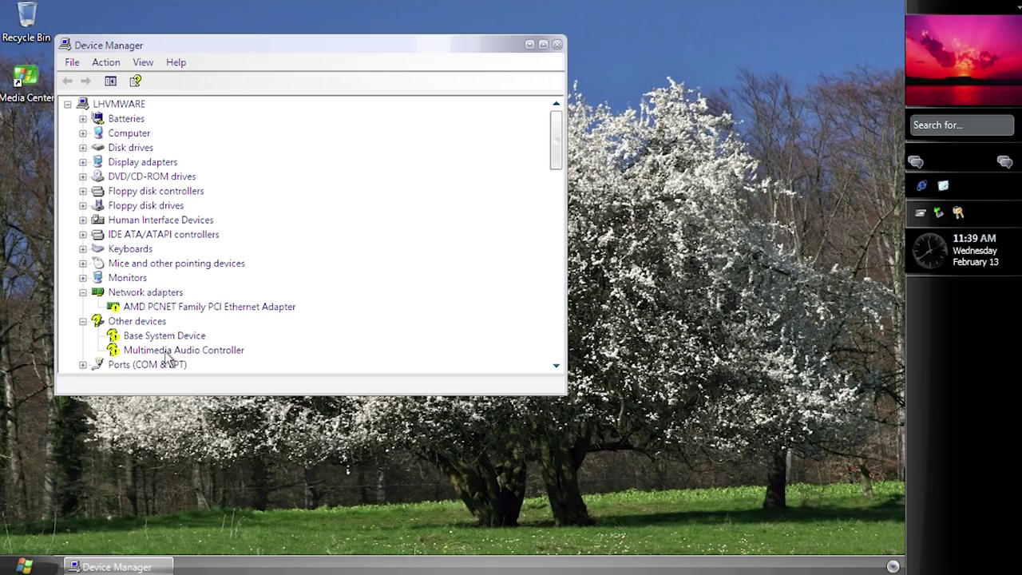
Step: Update the Standard VGA Graphics Adapter driver from a specific location, dismissing the incompatibility warning
{"action": "left_click", "coordinate": [83, 133]}
{"action": "left_click", "coordinate": [83, 176]}
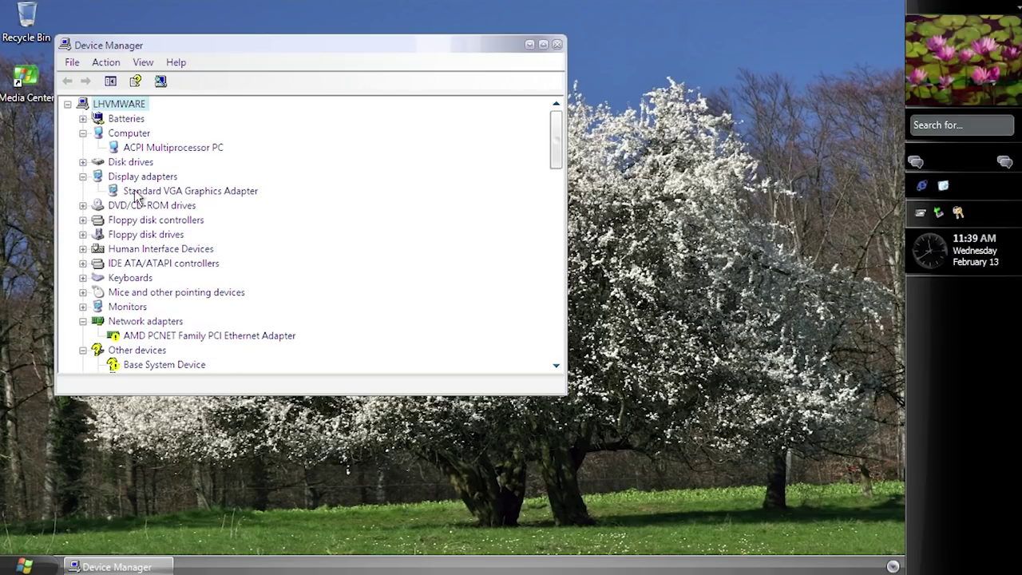
{"action": "left_click", "coordinate": [148, 193]}
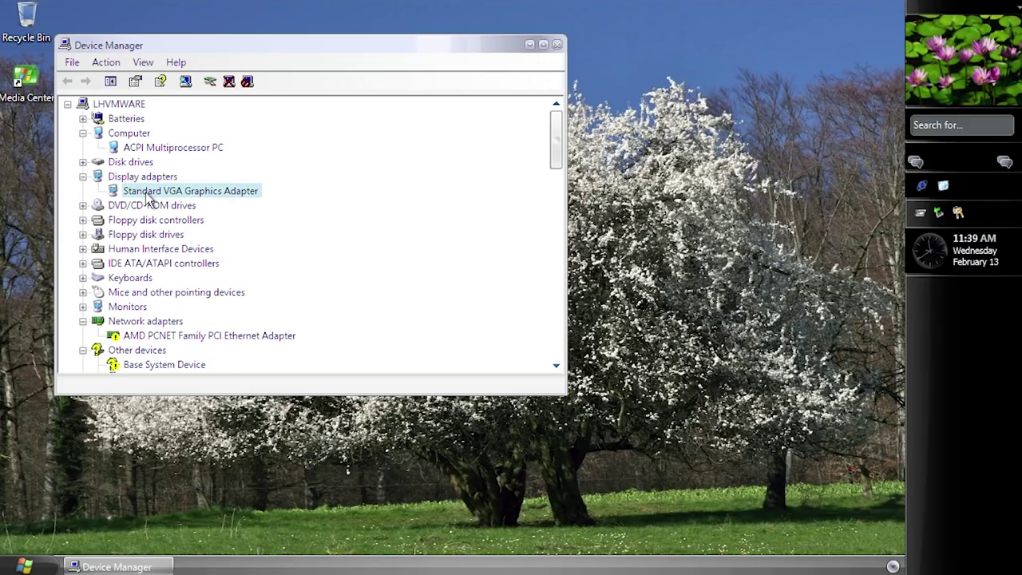
{"action": "right_click", "coordinate": [148, 197]}
{"action": "left_click", "coordinate": [171, 202]}
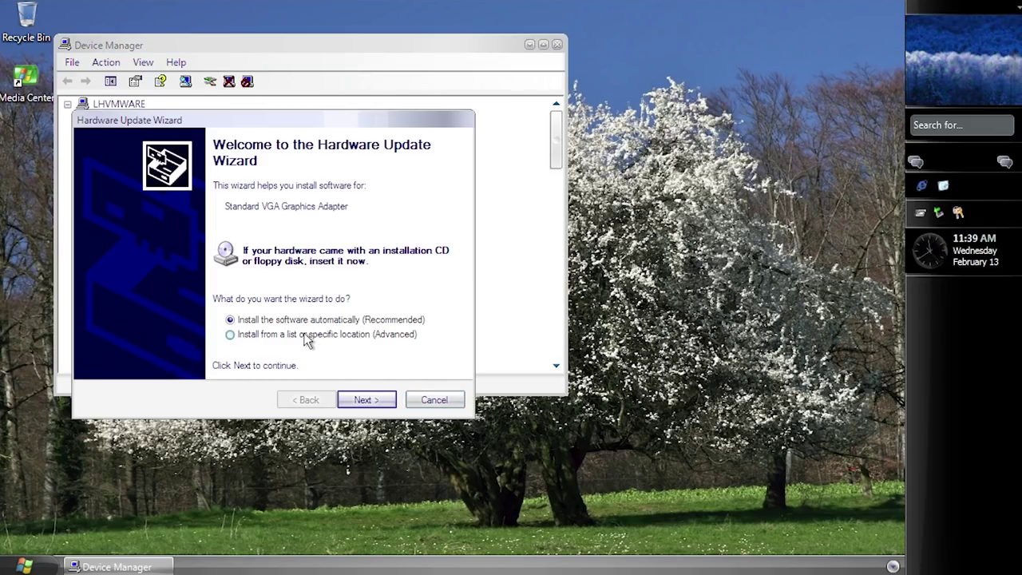
{"action": "left_click", "coordinate": [268, 336]}
{"action": "left_click", "coordinate": [366, 399]}
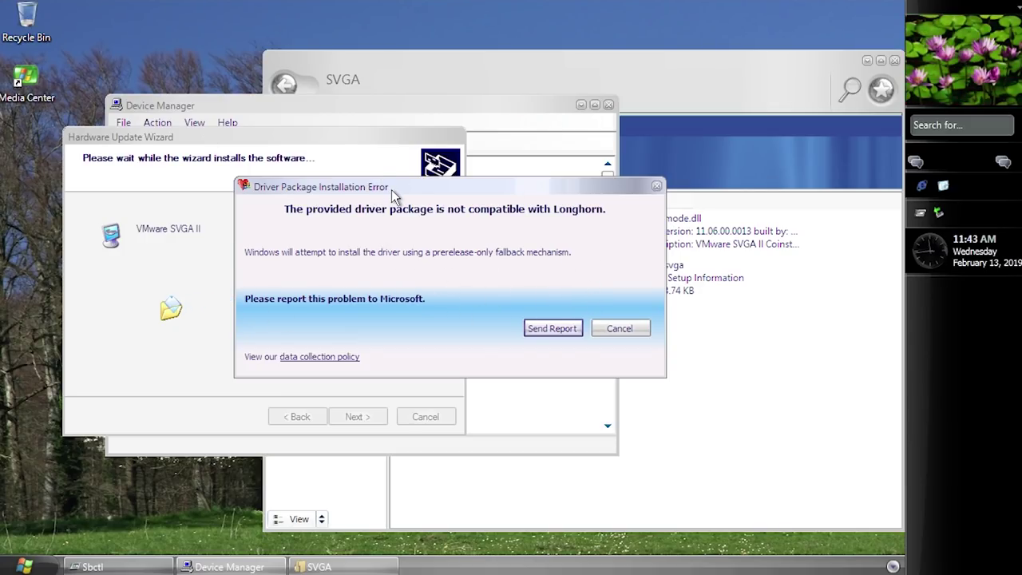
{"action": "left_click_drag", "start_coordinate": [391, 191], "coordinate": [325, 196]}
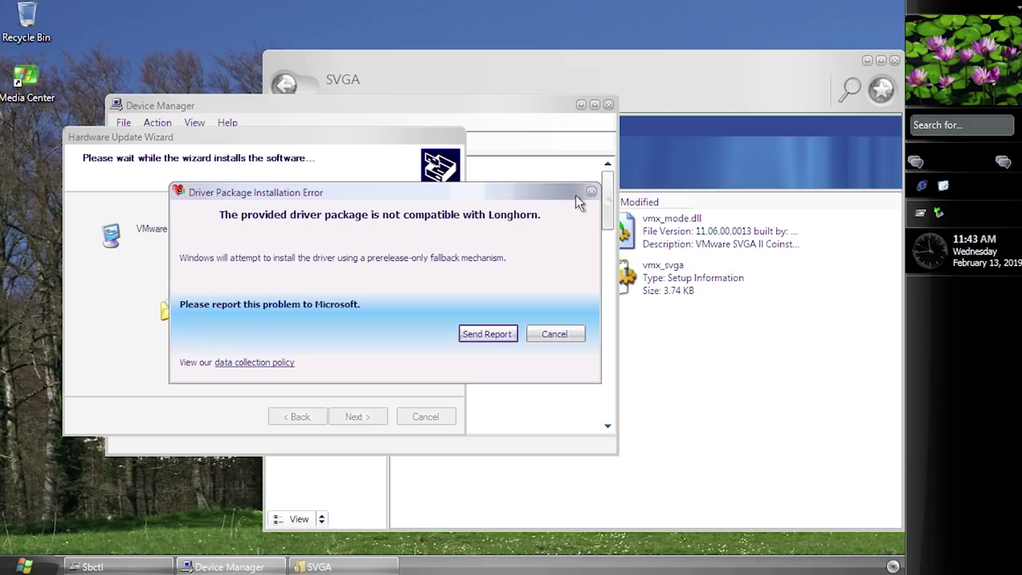
{"action": "left_click", "coordinate": [591, 192]}
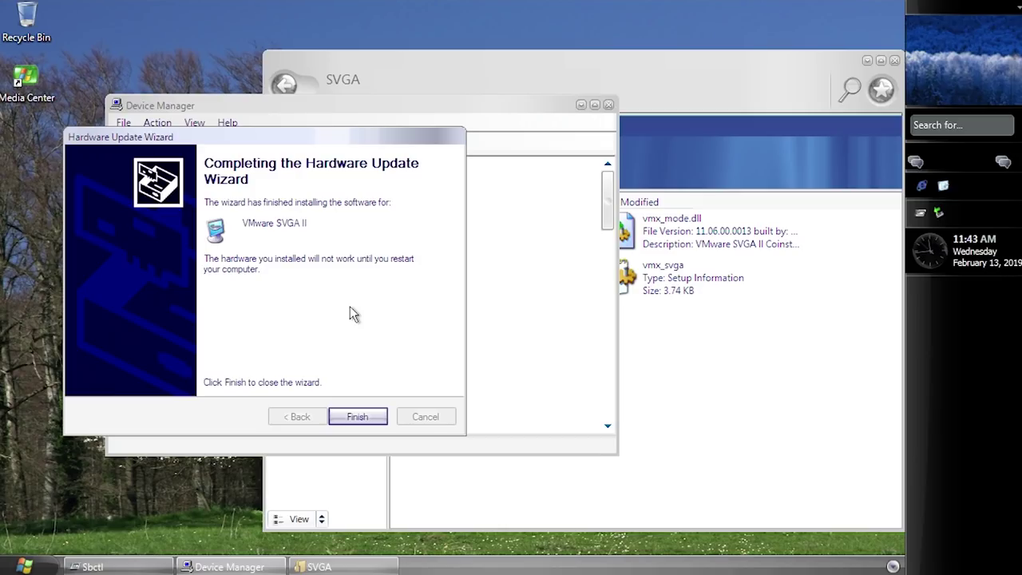
{"action": "left_click", "coordinate": [385, 412]}
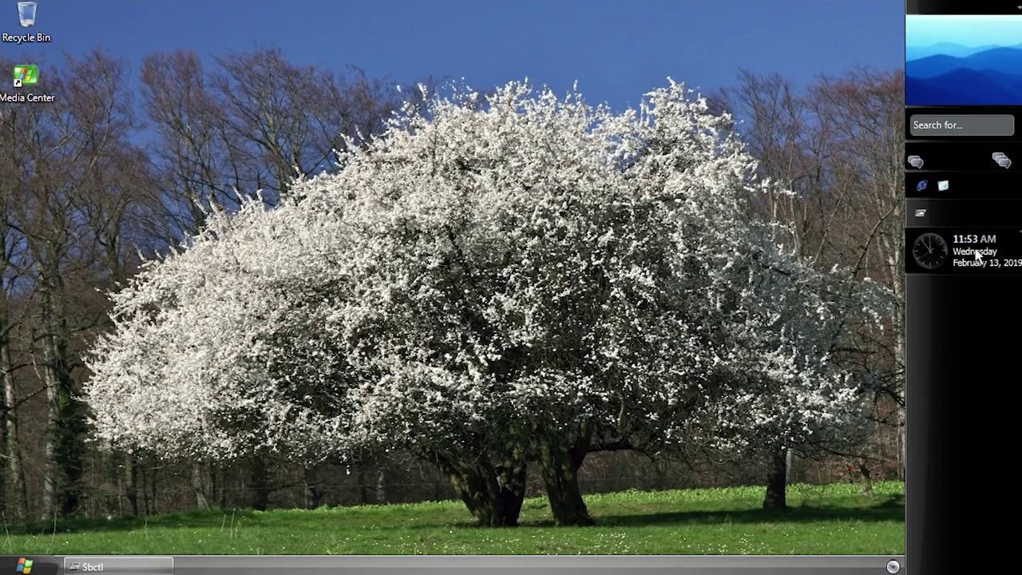
{"action": "left_click", "coordinate": [16, 567]}
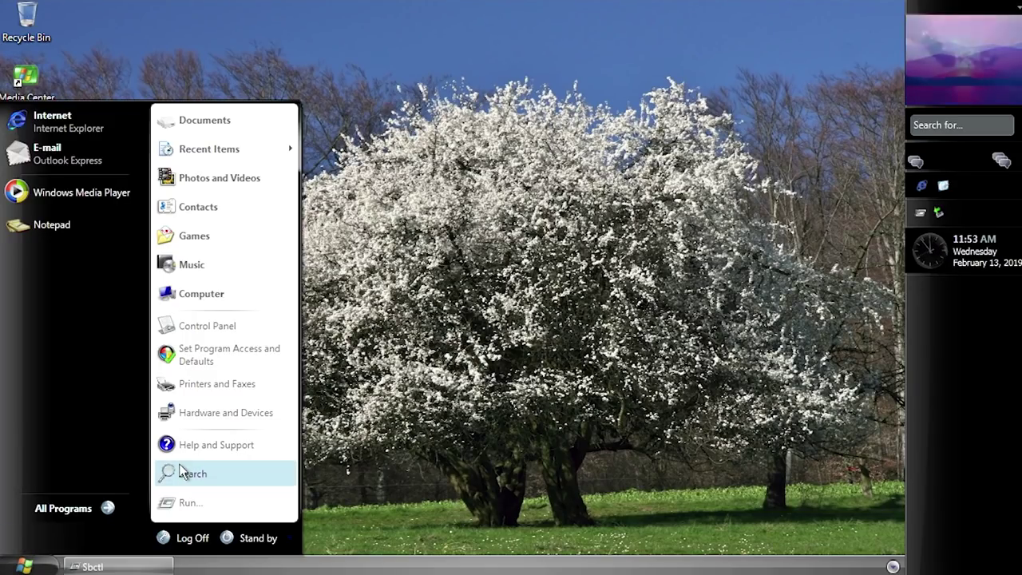
{"action": "right_click", "coordinate": [311, 263]}
{"action": "left_click", "coordinate": [350, 382]}
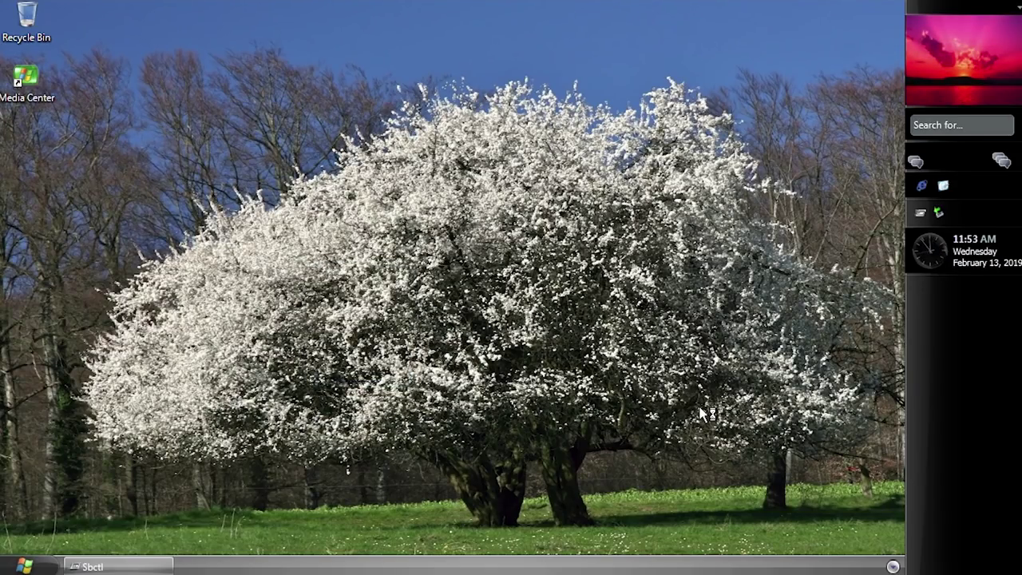
{"action": "left_click", "coordinate": [237, 52]}
{"action": "left_click_drag", "start_coordinate": [205, 35], "coordinate": [335, 72]}
{"action": "left_click", "coordinate": [280, 250]}
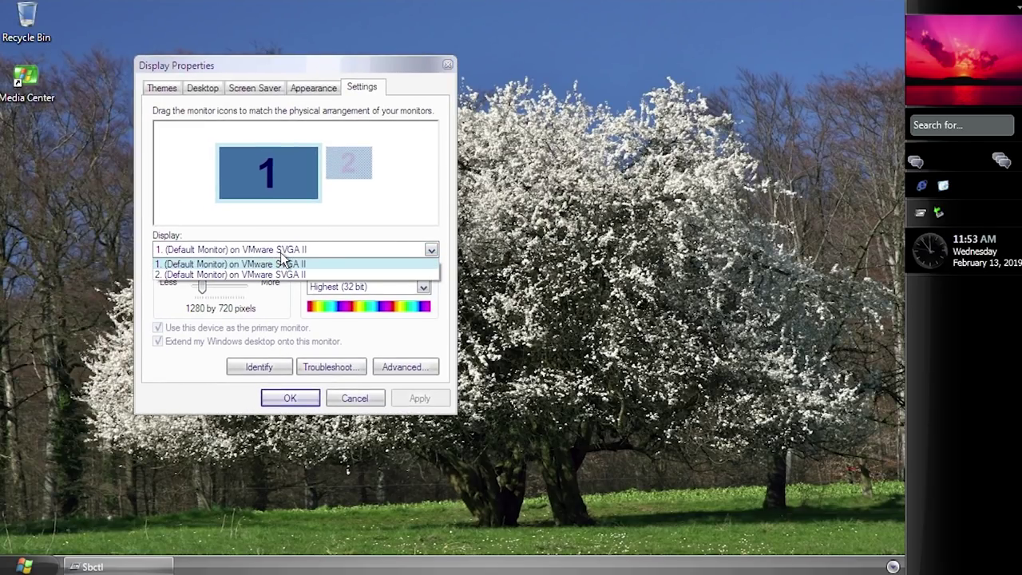
{"action": "left_click", "coordinate": [281, 263]}
Step: Close Display Properties and open start.bat on Local Disk for editing
{"action": "left_click", "coordinate": [448, 64]}
{"action": "key", "text": "super"}
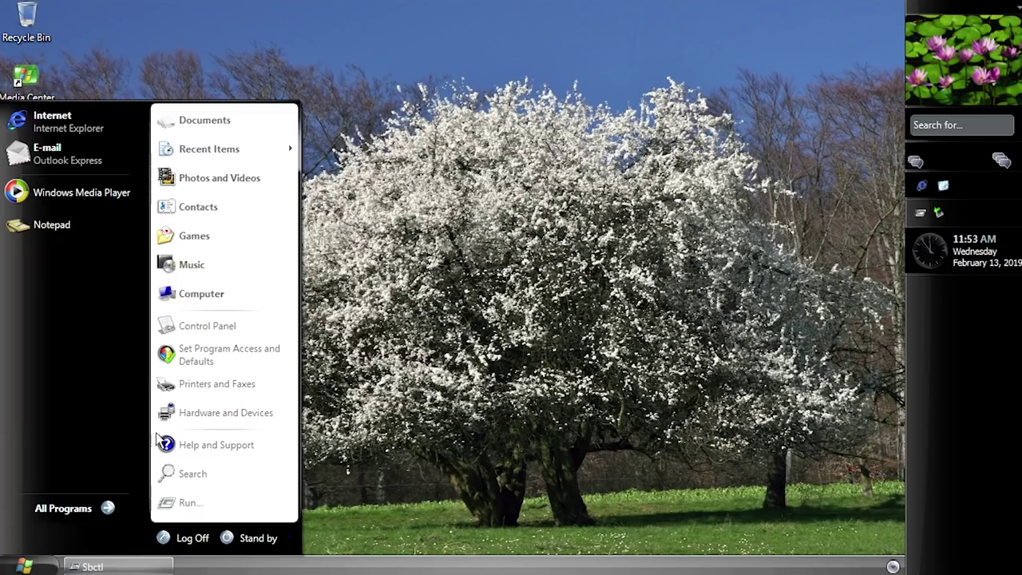
{"action": "left_click", "coordinate": [206, 294]}
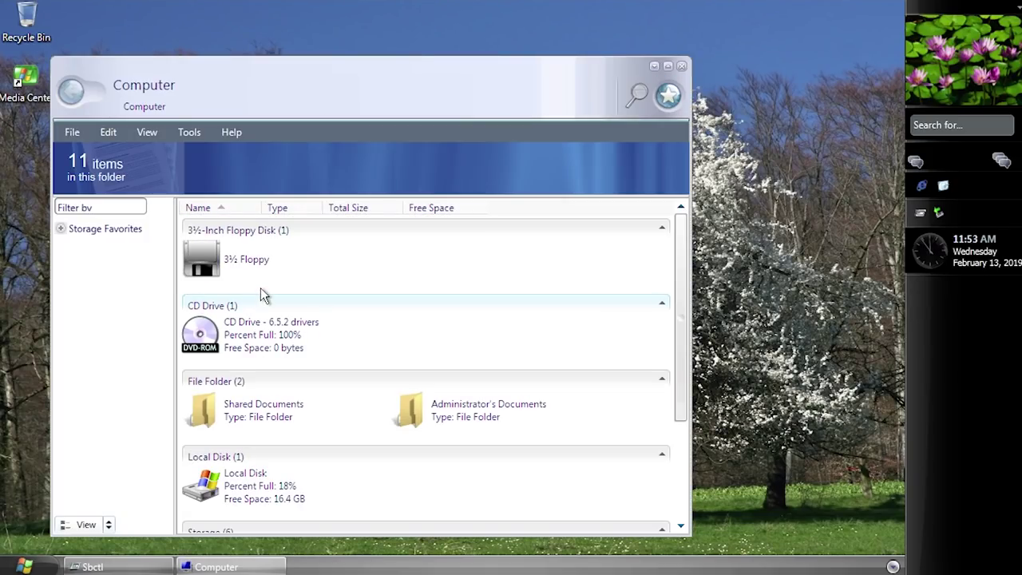
{"action": "scroll", "coordinate": [387, 442], "scroll_direction": "down", "scroll_amount": 3}
{"action": "left_click", "coordinate": [291, 347]}
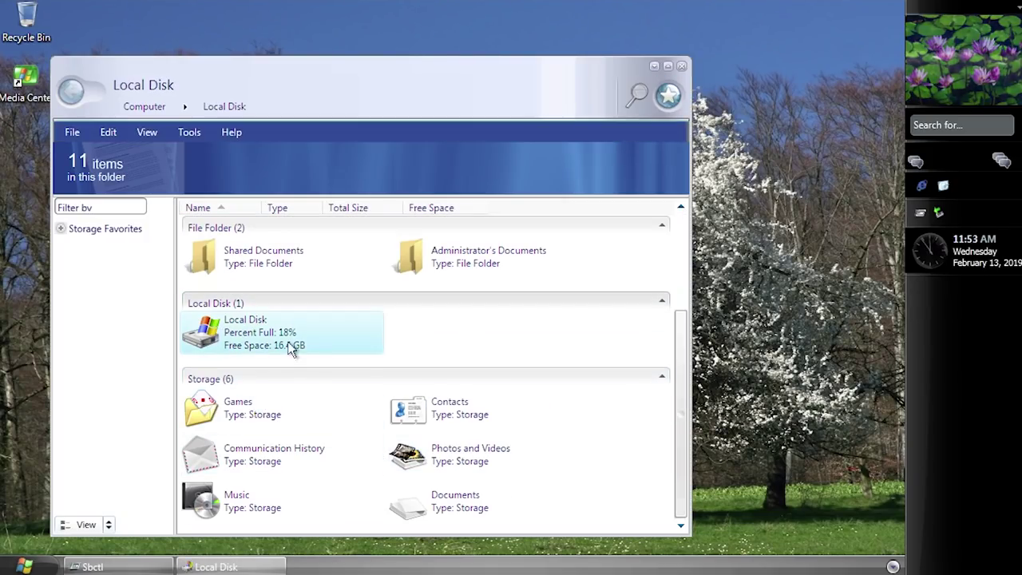
{"action": "left_click", "coordinate": [96, 222]}
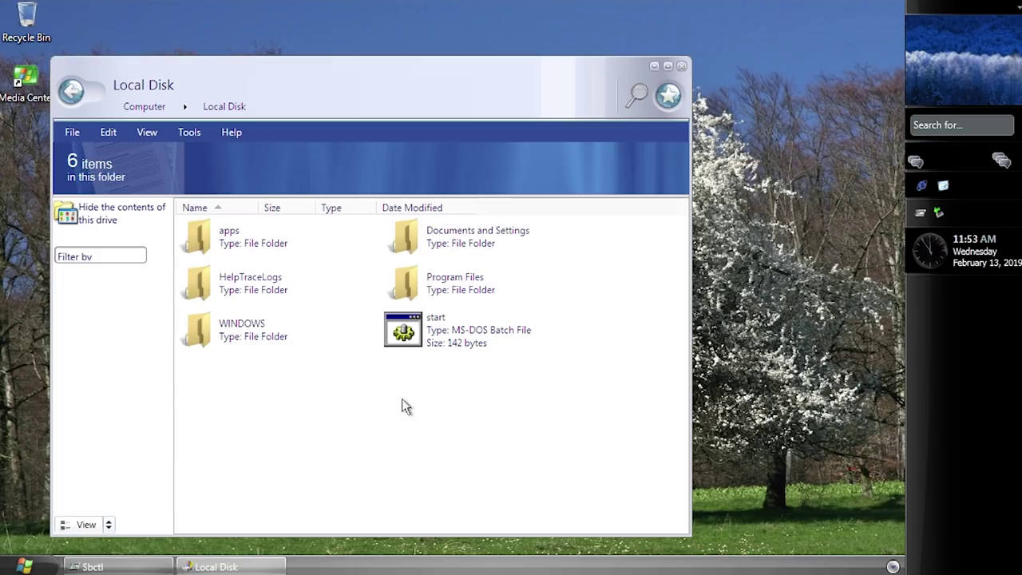
{"action": "right_click", "coordinate": [445, 324]}
{"action": "left_click", "coordinate": [471, 352]}
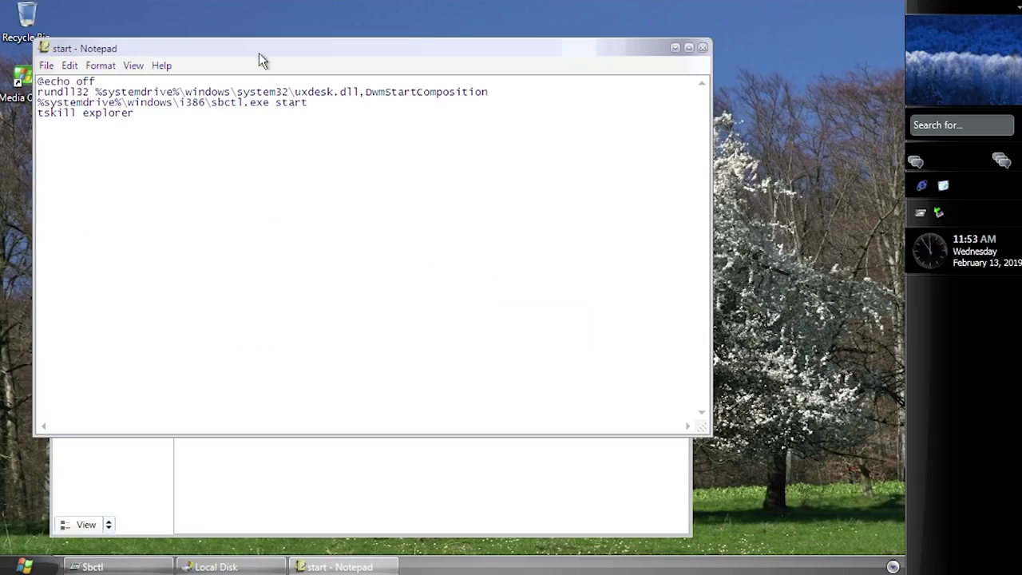
Step: Replace tskill with 'taskkill /f /im' in start.bat and close Notepad
{"action": "left_click_drag", "start_coordinate": [258, 56], "coordinate": [368, 112]}
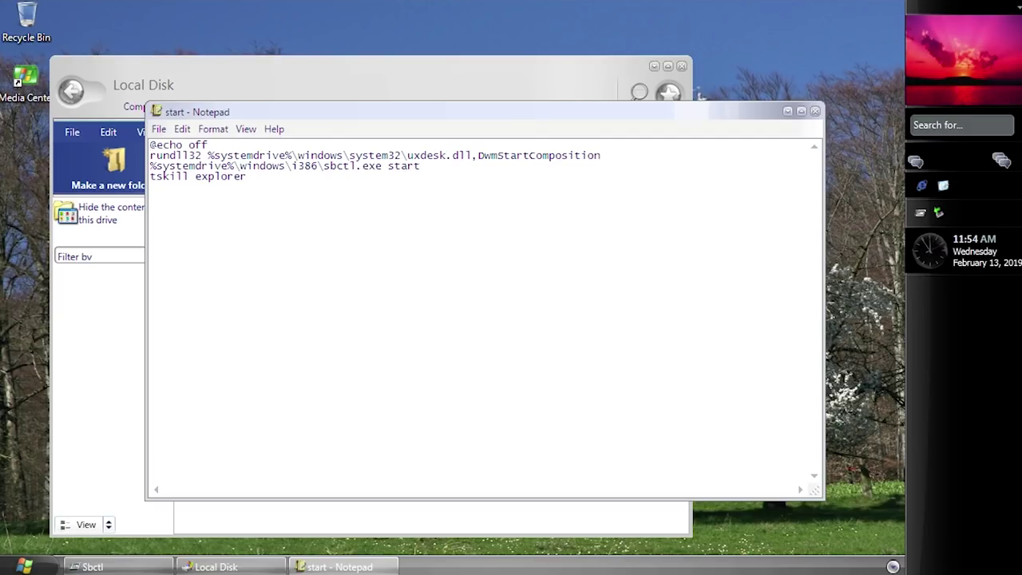
{"action": "left_click", "coordinate": [101, 567]}
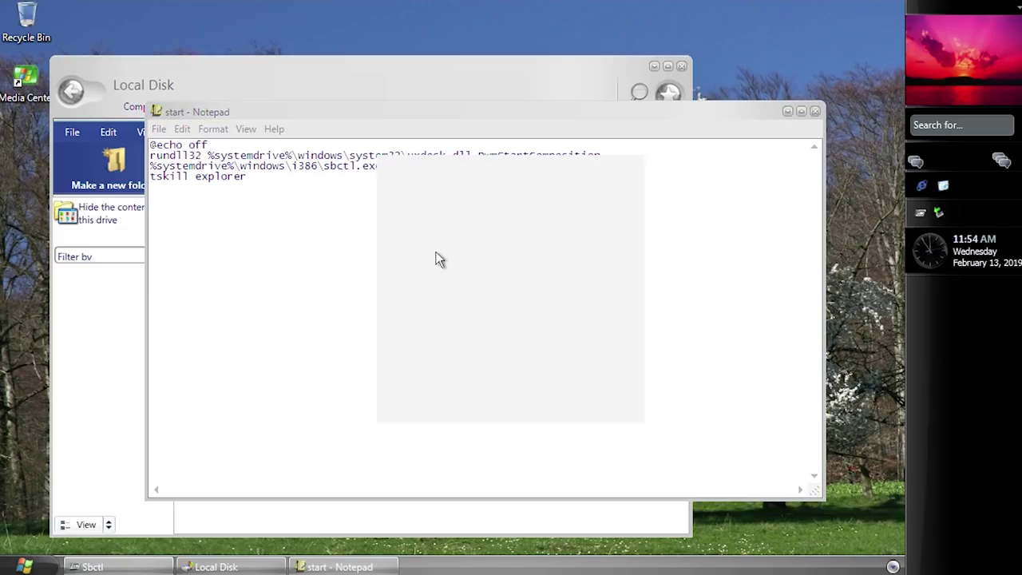
{"action": "double_click", "coordinate": [164, 177]}
{"action": "type", "text": "task"}
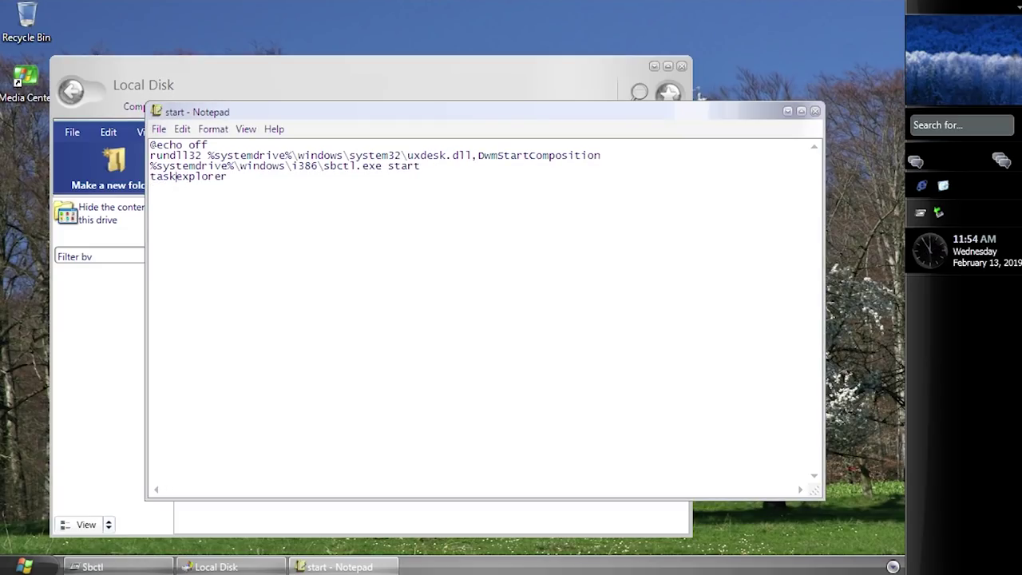
{"action": "type", "text": "kill /f /im"}
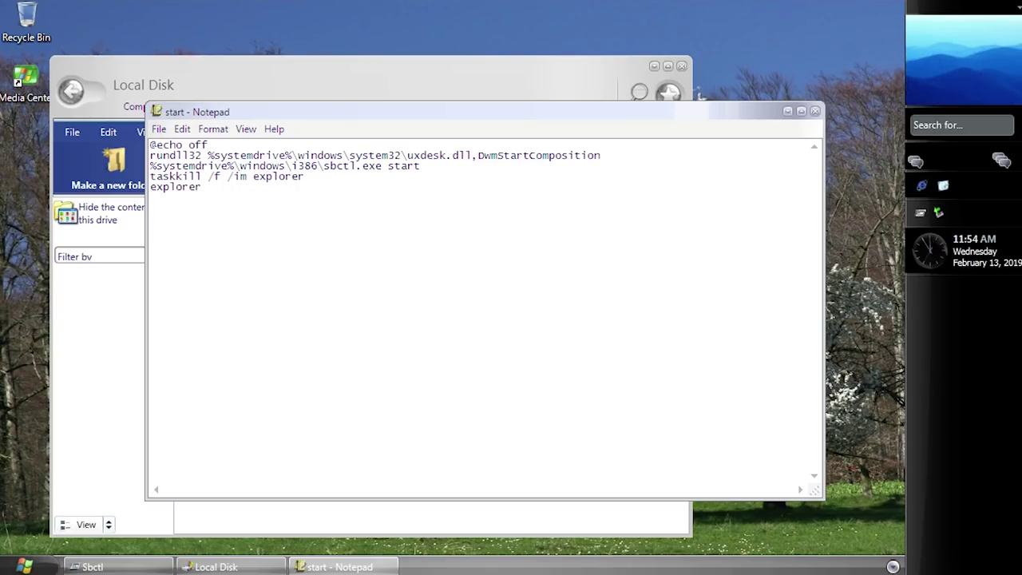
{"action": "left_click", "coordinate": [814, 111]}
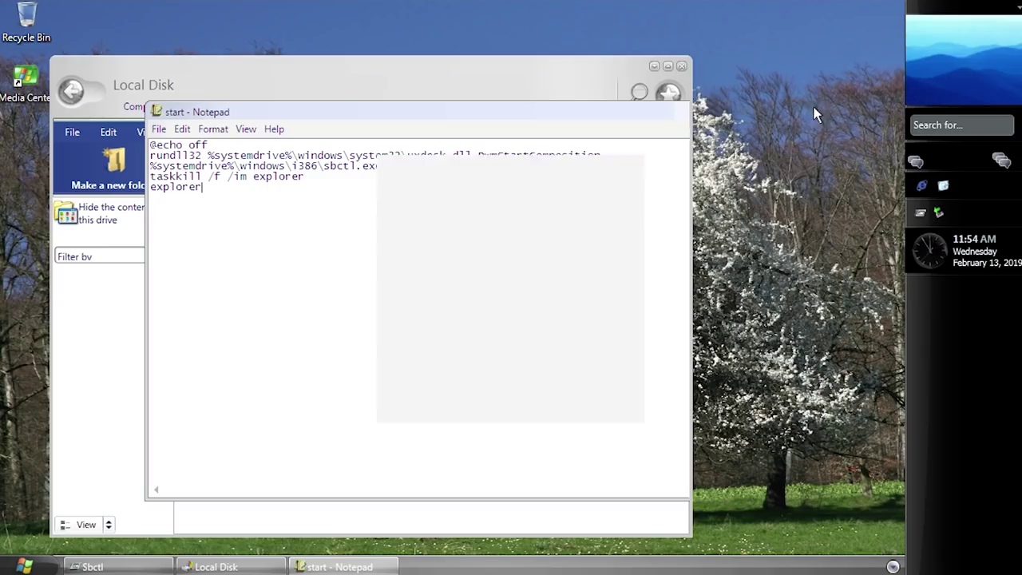
{"action": "left_click", "coordinate": [24, 566]}
Step: Launch regedit and set MILDesktop and MILExplorer under the Explorer key to 1
{"action": "left_click", "coordinate": [171, 502]}
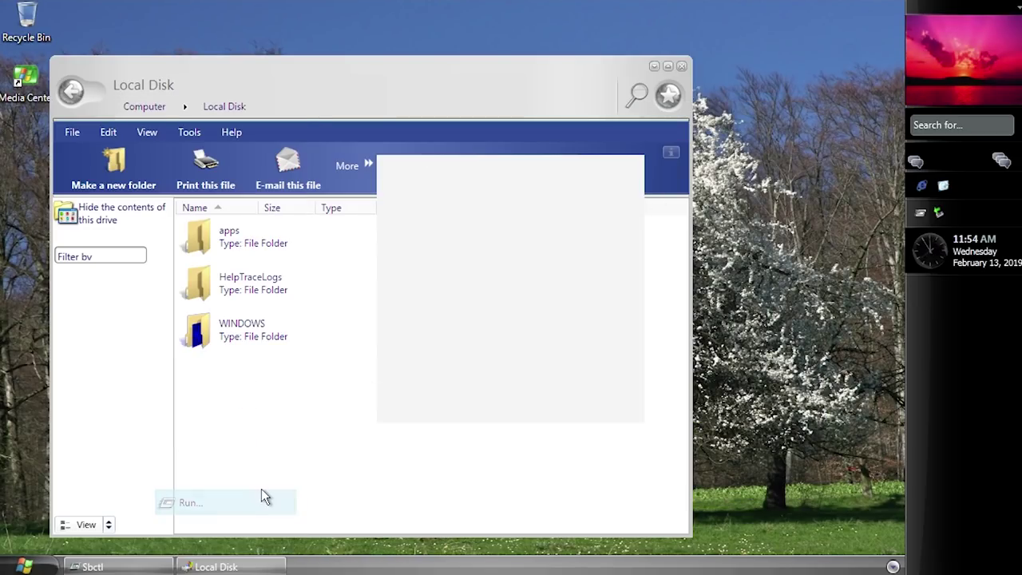
{"action": "type", "text": "regedit"}
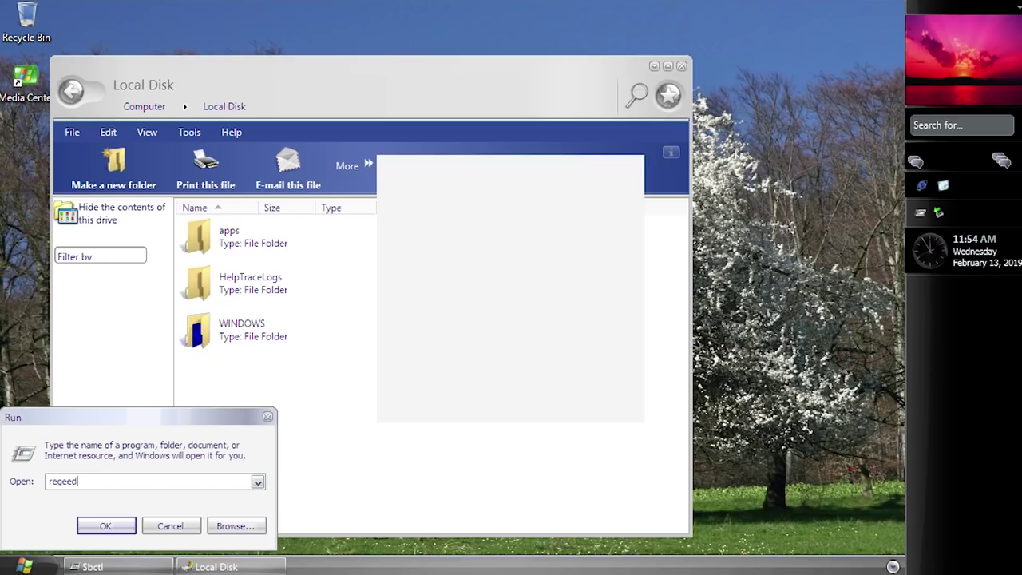
{"action": "key", "text": "Return"}
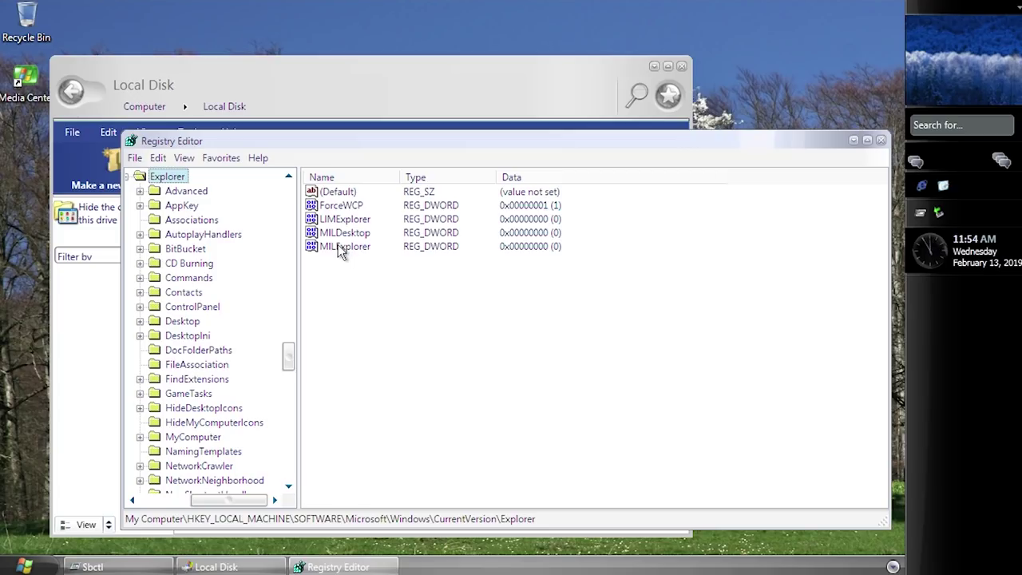
{"action": "double_click", "coordinate": [343, 233]}
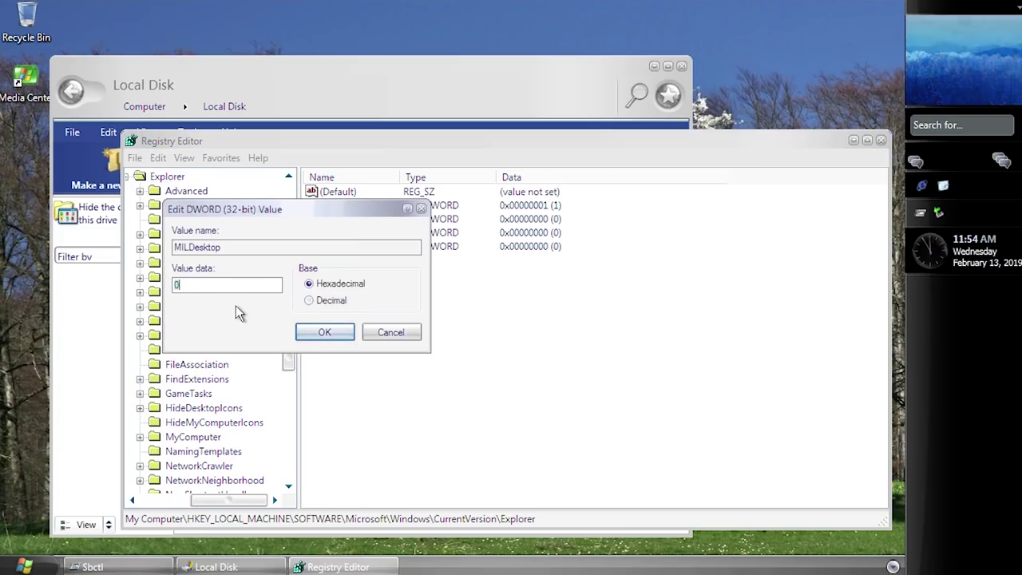
{"action": "type", "text": "1"}
{"action": "key", "text": "Return"}
{"action": "double_click", "coordinate": [321, 249]}
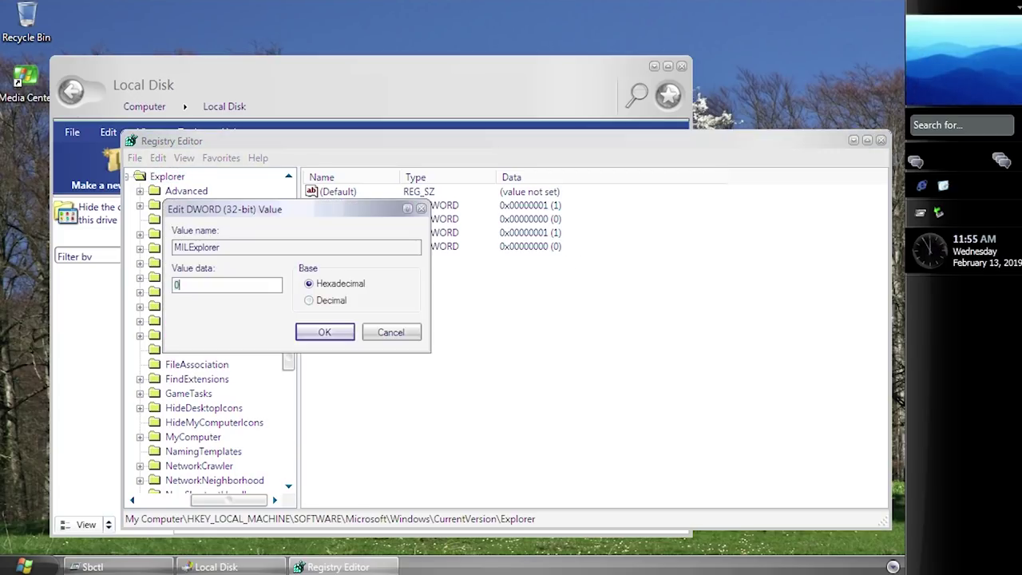
{"action": "key", "text": "Return"}
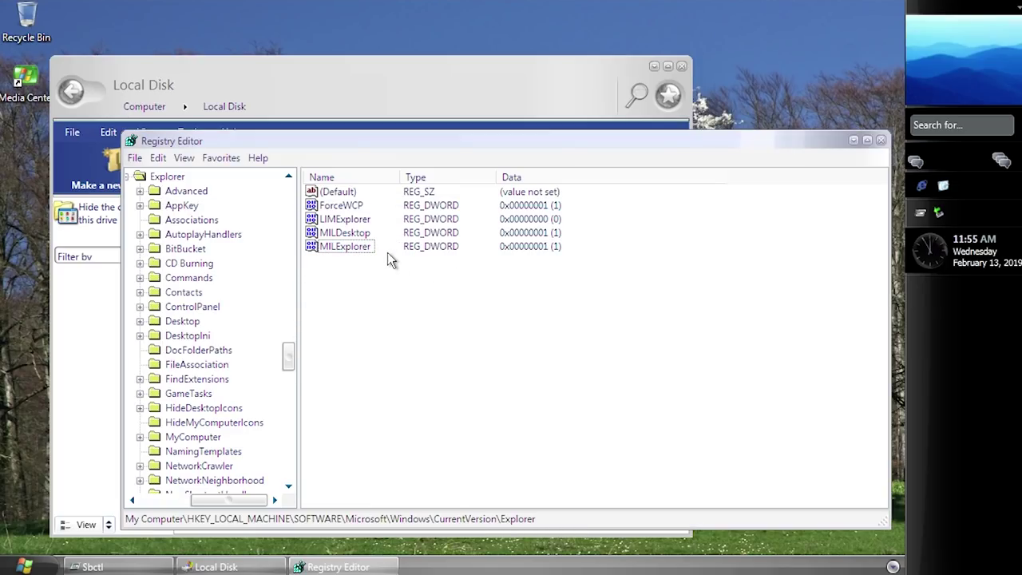
{"action": "left_click", "coordinate": [346, 248]}
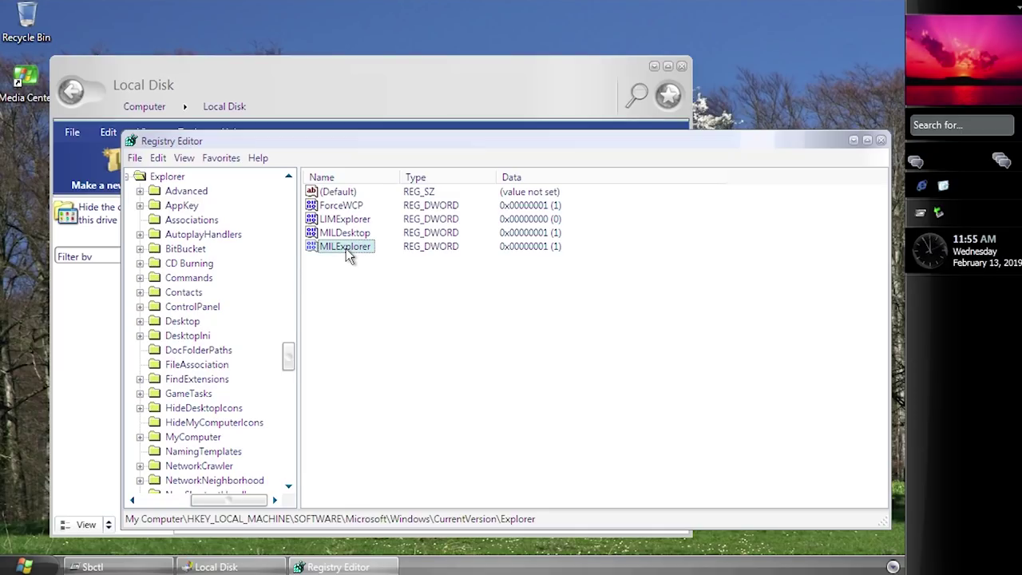
{"action": "key", "text": "Up"}
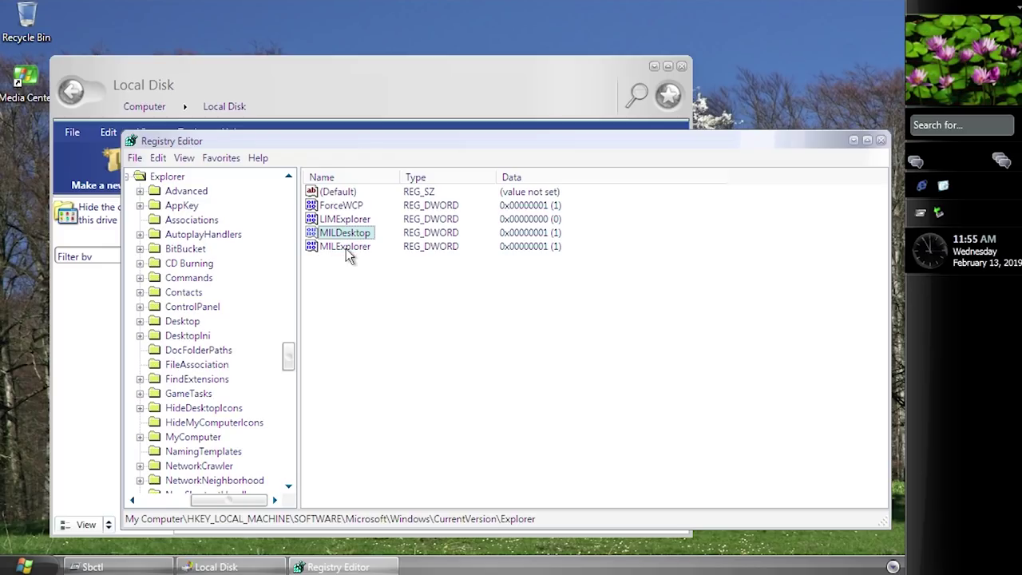
Step: Close Registry Editor and the Local Disk window, then open Start to log off
{"action": "left_click", "coordinate": [881, 140]}
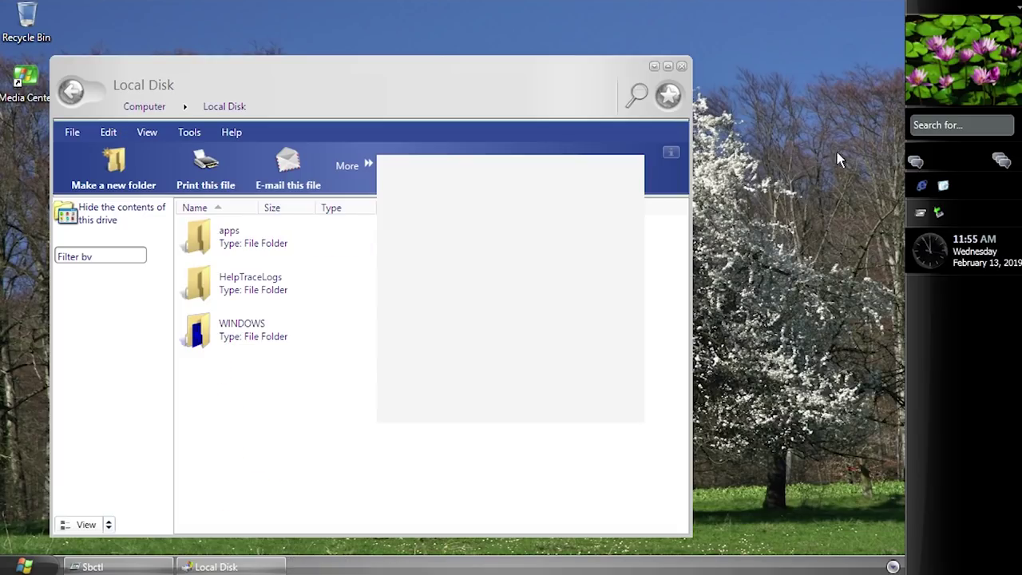
{"action": "left_click", "coordinate": [681, 69]}
{"action": "key", "text": "super"}
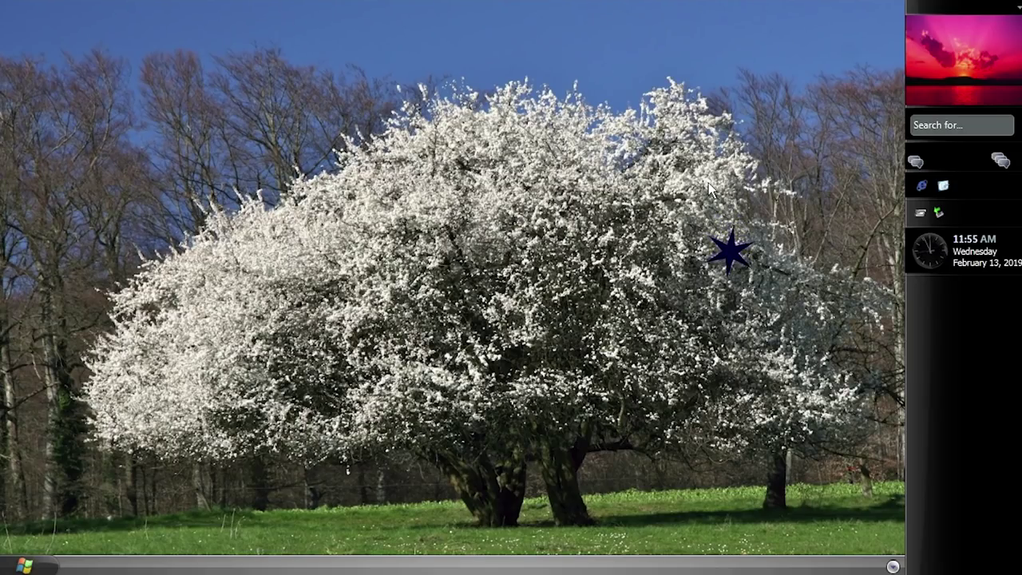
Step: Open the Computer window from the Start menu
{"action": "left_click", "coordinate": [24, 565]}
{"action": "left_click", "coordinate": [214, 293]}
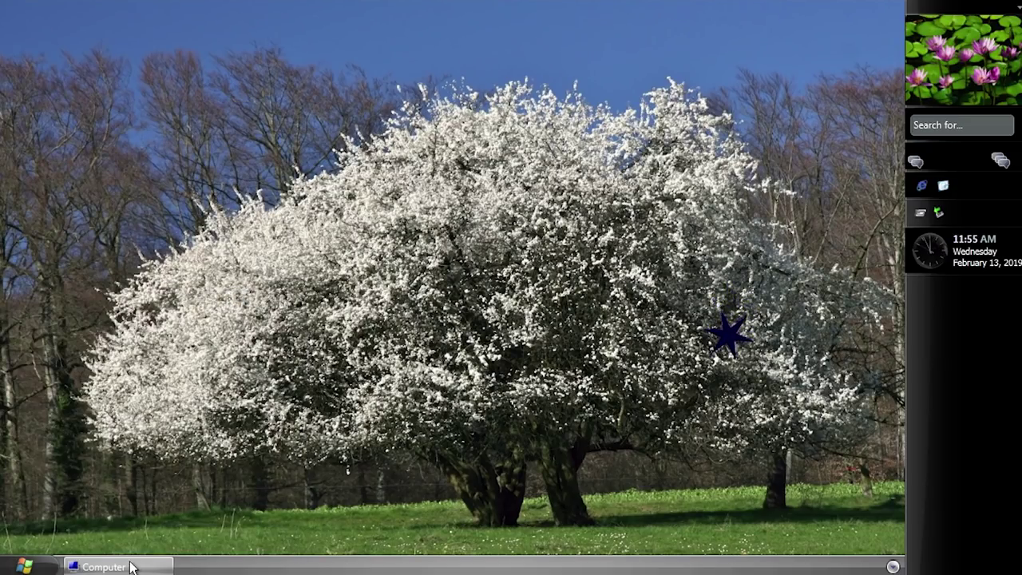
{"action": "left_click", "coordinate": [130, 567]}
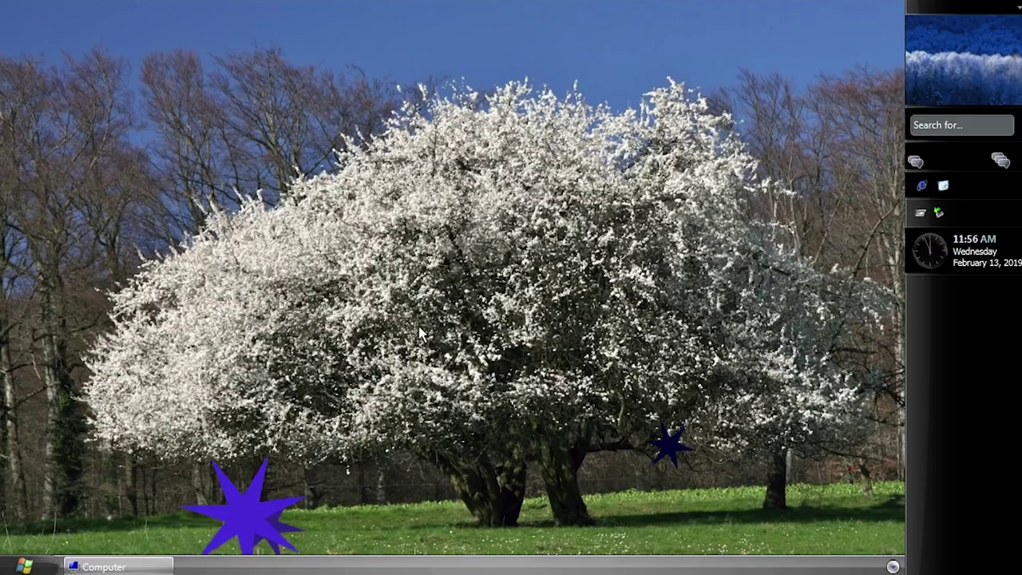
Step: Run C:\start.bat from the Run box using the autocomplete suggestion
{"action": "key", "text": "super+r"}
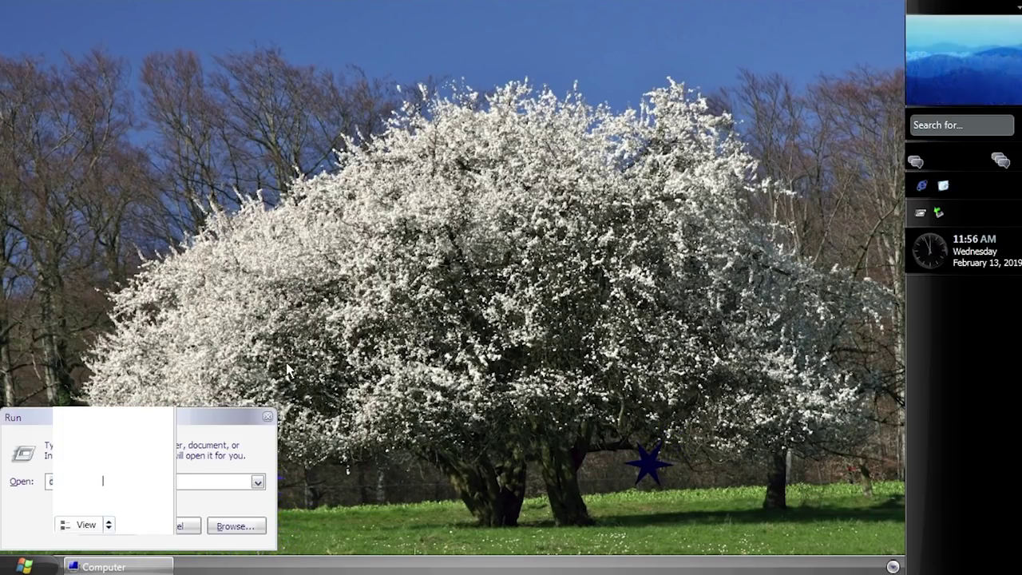
{"action": "left_click_drag", "start_coordinate": [222, 422], "coordinate": [497, 416]}
{"action": "type", "text": "a"}
{"action": "key", "text": "BackSpace"}
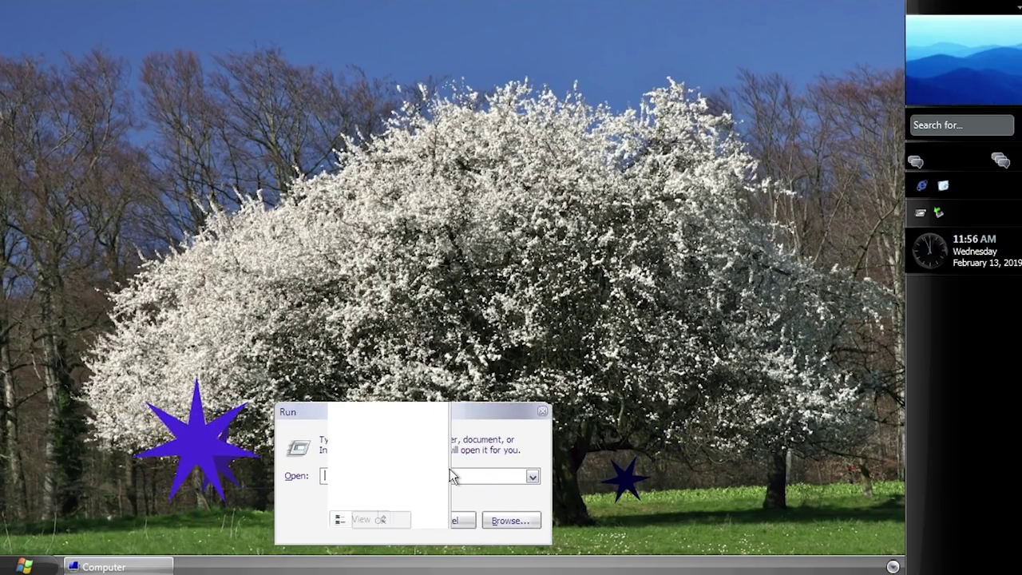
{"action": "type", "text": "C:\\"}
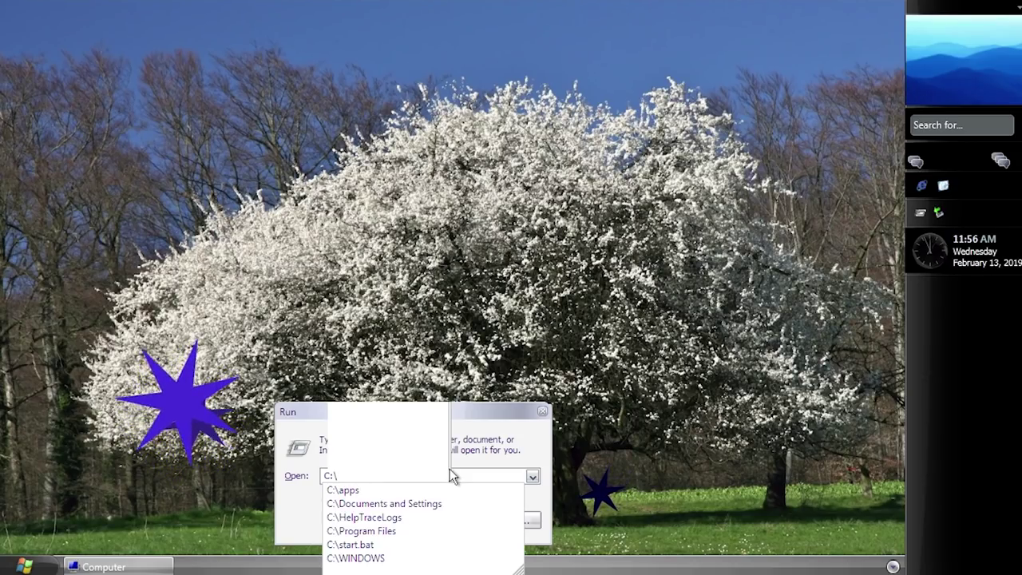
{"action": "type", "text": "st"}
{"action": "key", "text": "Down"}
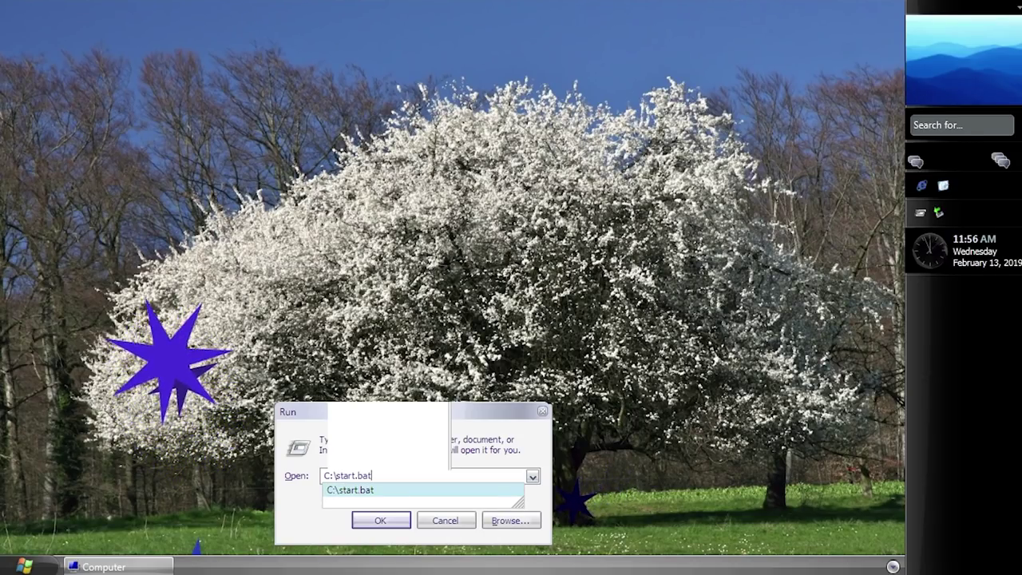
Step: Run the start.bat script, then close the Local Disk window
{"action": "key", "text": "Return"}
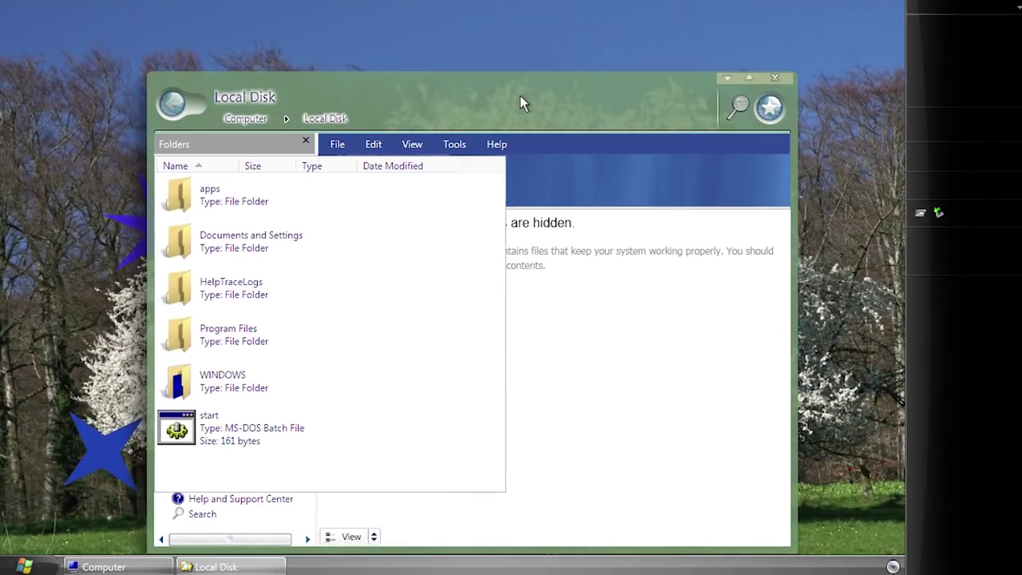
{"action": "left_click_drag", "start_coordinate": [520, 96], "coordinate": [493, 65]}
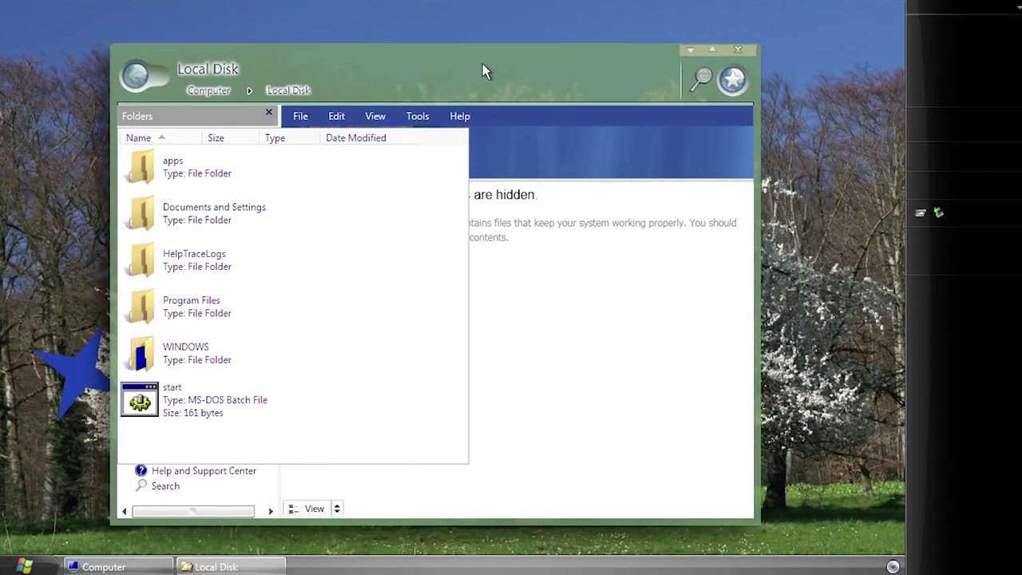
{"action": "left_click", "coordinate": [27, 567]}
{"action": "left_click", "coordinate": [753, 54]}
{"action": "left_click", "coordinate": [743, 50]}
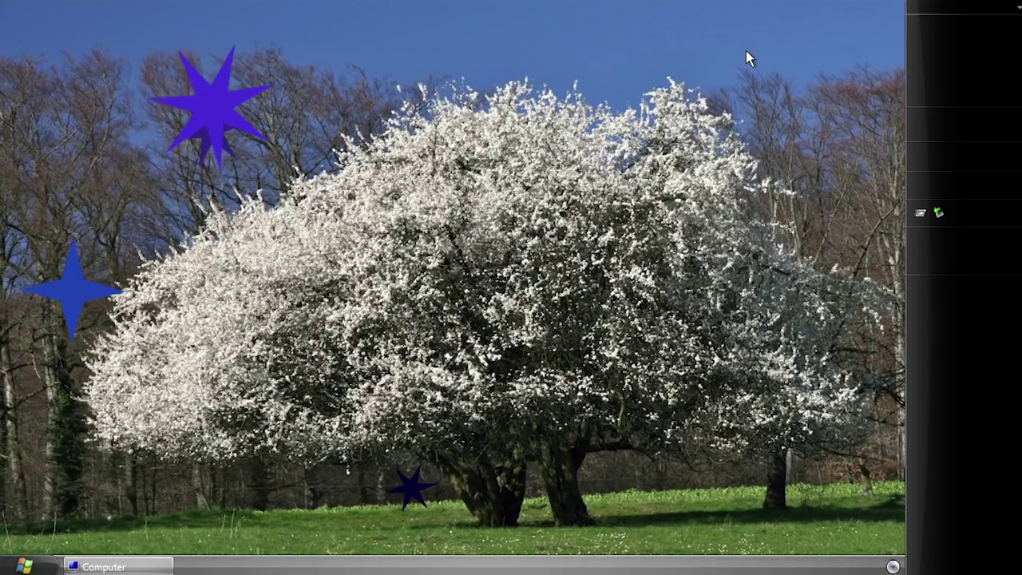
Step: Open and close the Computer window, then bring up Control Panel from Start
{"action": "left_click", "coordinate": [49, 569]}
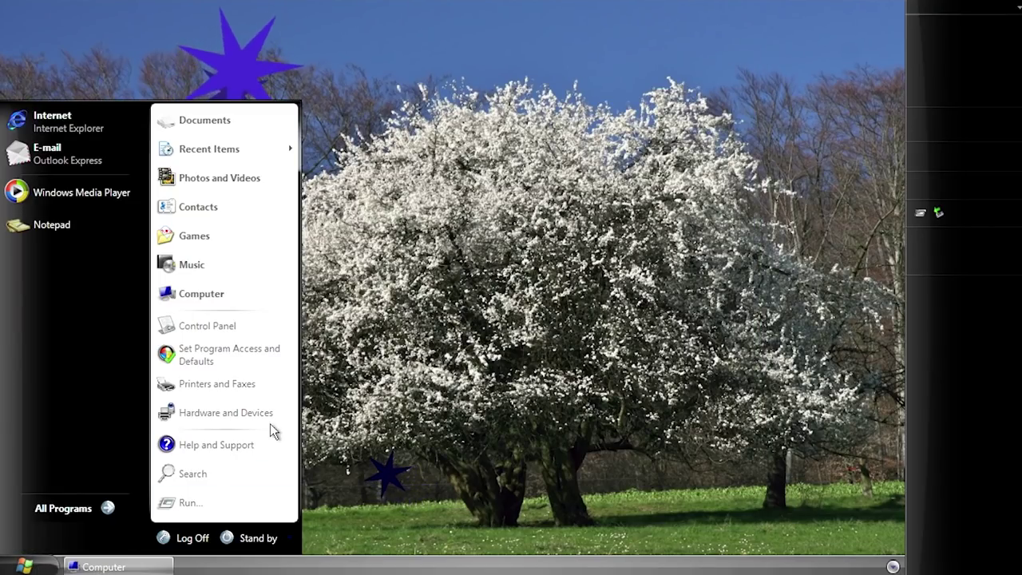
{"action": "left_click", "coordinate": [219, 297]}
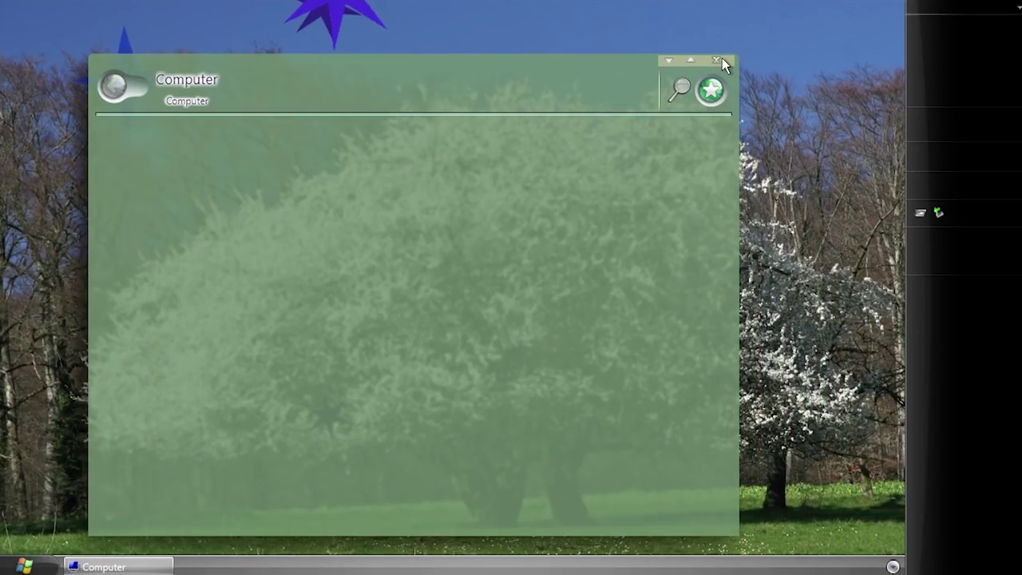
{"action": "left_click", "coordinate": [718, 59]}
{"action": "left_click", "coordinate": [25, 566]}
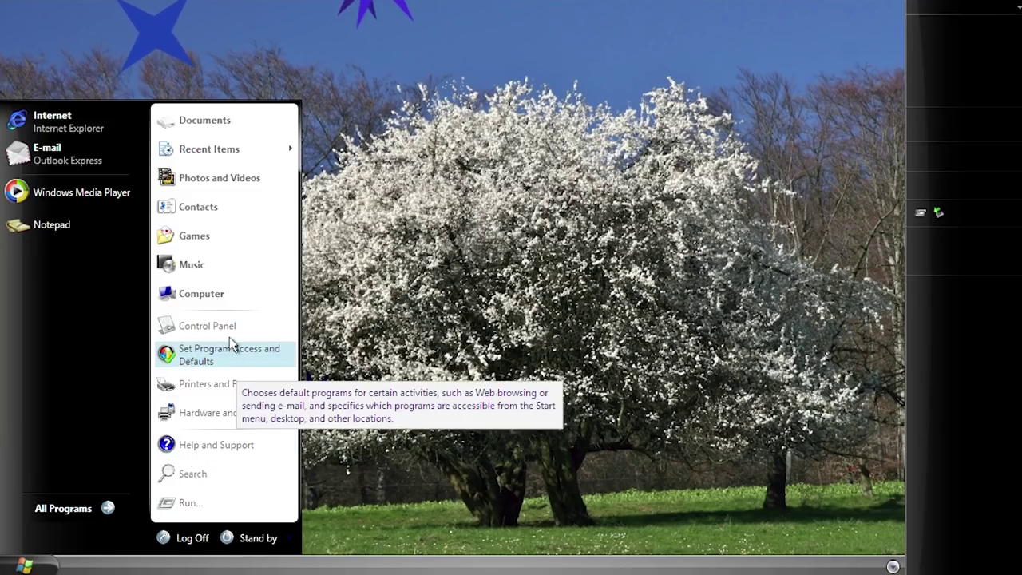
{"action": "left_click", "coordinate": [206, 326]}
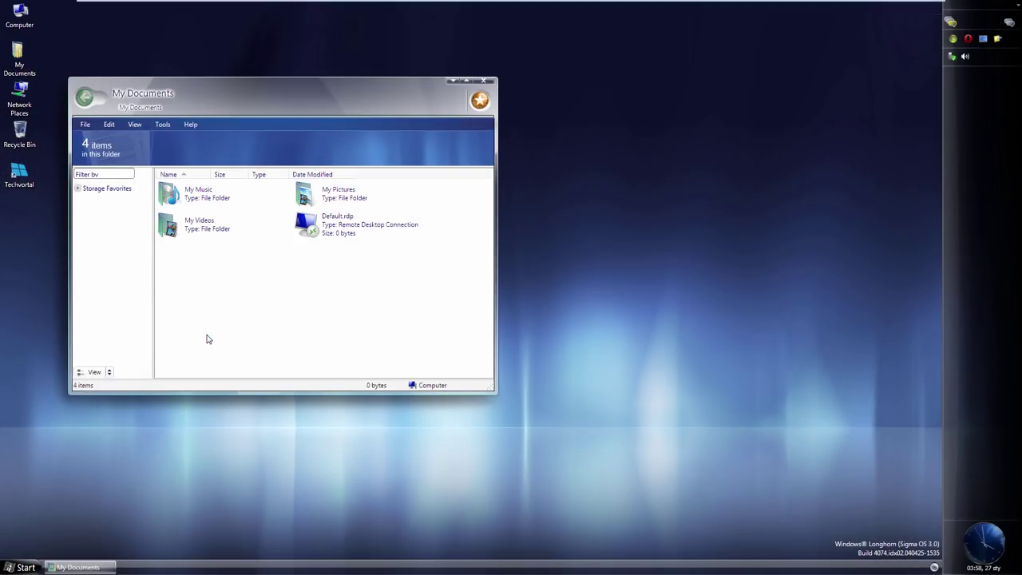
Step: Close My Documents and run winver to show the About Windows box
{"action": "left_click", "coordinate": [486, 82]}
{"action": "left_click_drag", "start_coordinate": [246, 91], "coordinate": [466, 139]}
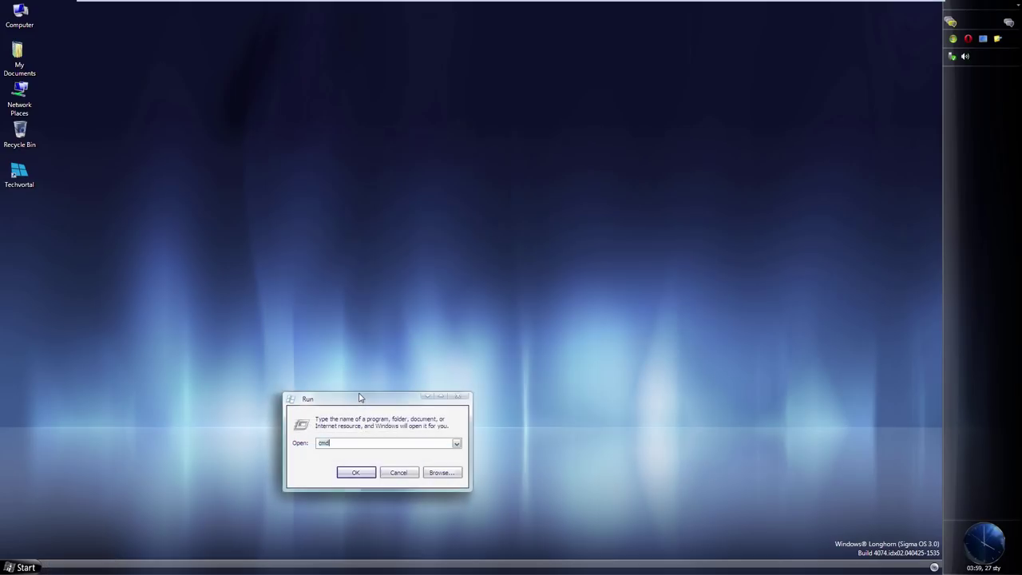
{"action": "type", "text": "nver"}
{"action": "key", "text": "Return"}
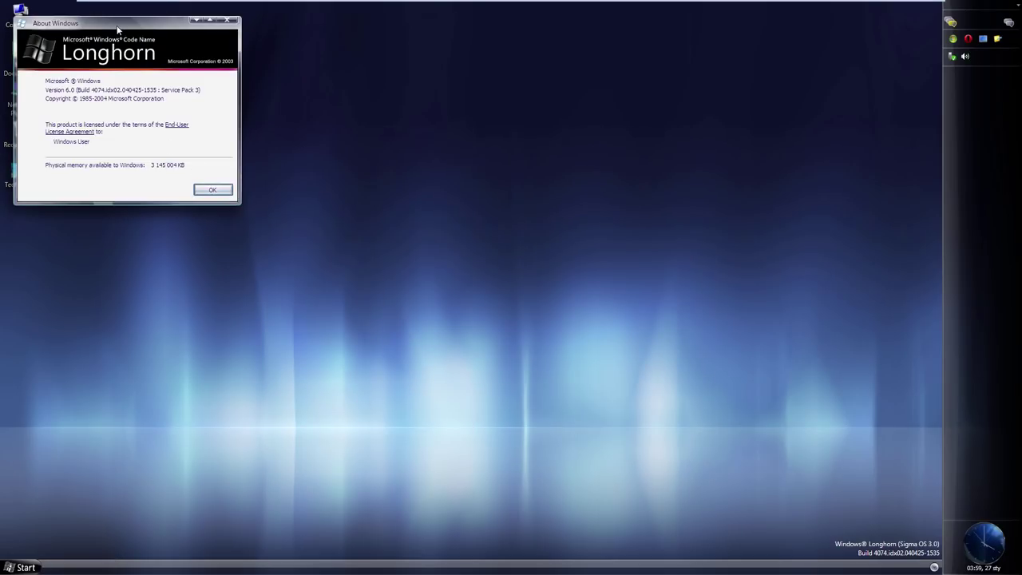
Step: Centre and dismiss the build 4074 About Windows box, then start the Add Hardware wizard
{"action": "left_click_drag", "start_coordinate": [118, 22], "coordinate": [414, 268]}
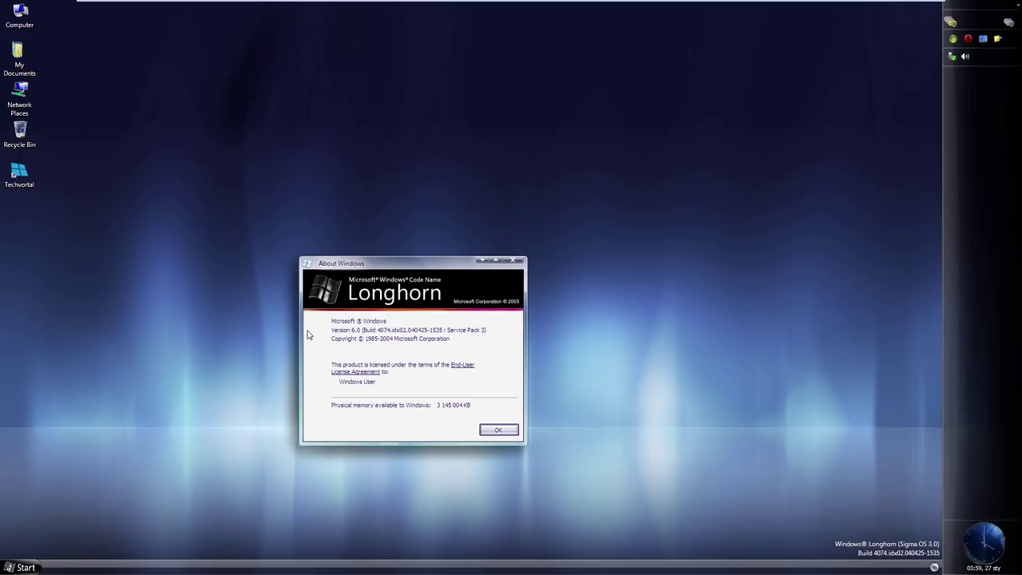
{"action": "left_click", "coordinate": [514, 261]}
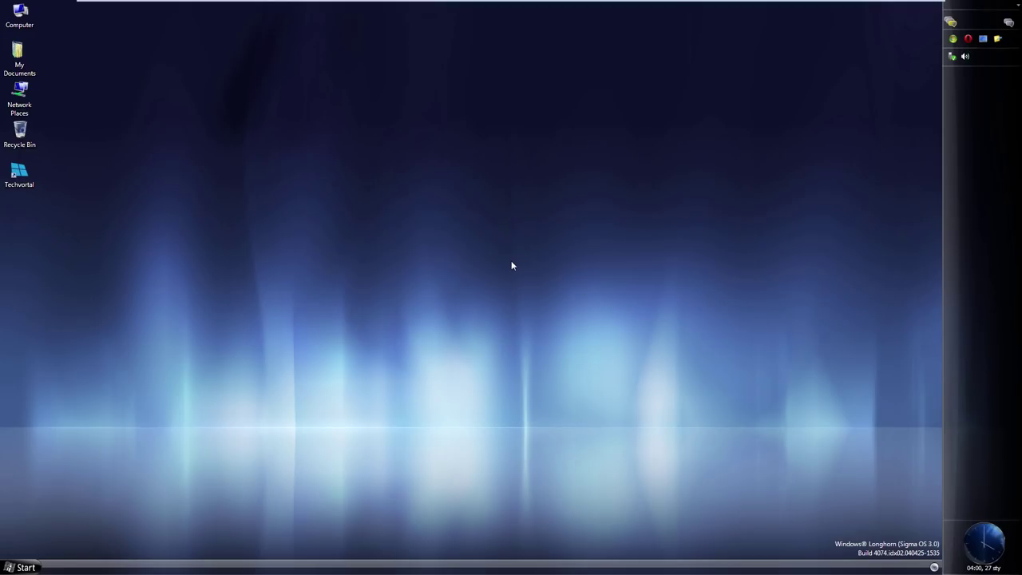
{"action": "key", "text": "super"}
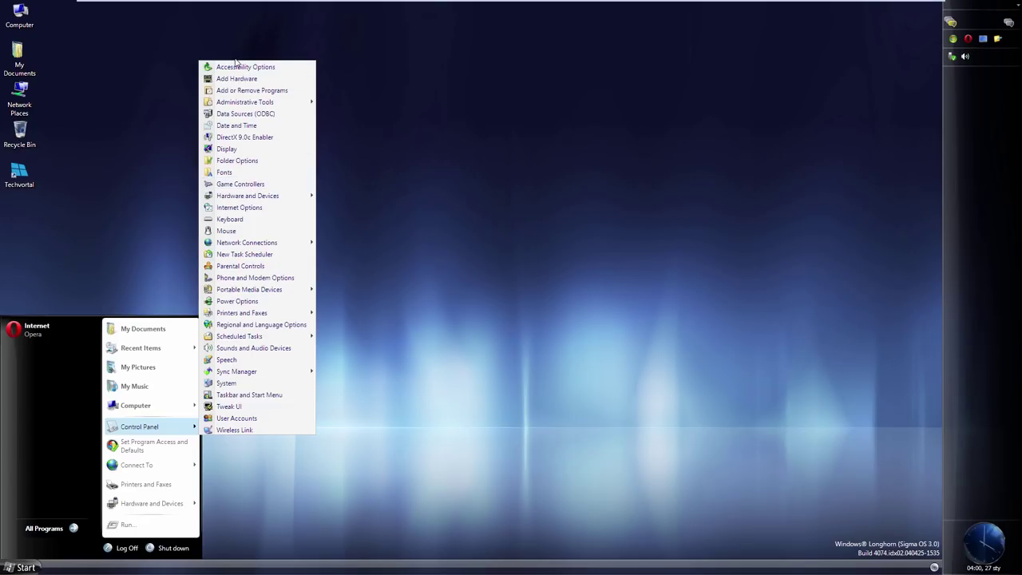
{"action": "left_click", "coordinate": [237, 77]}
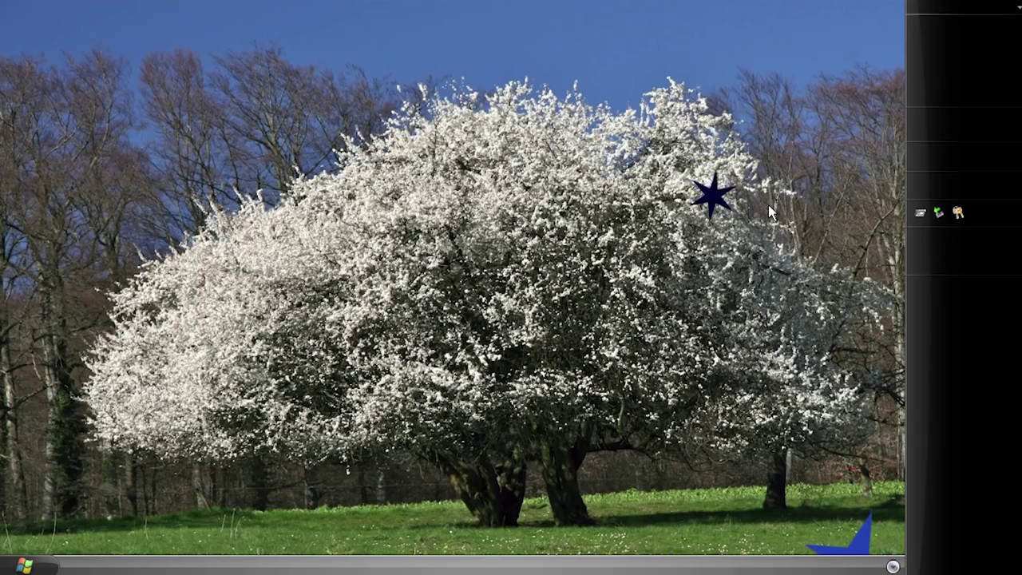
Step: Open the Computer window from Start, then close it
{"action": "left_click", "coordinate": [24, 565]}
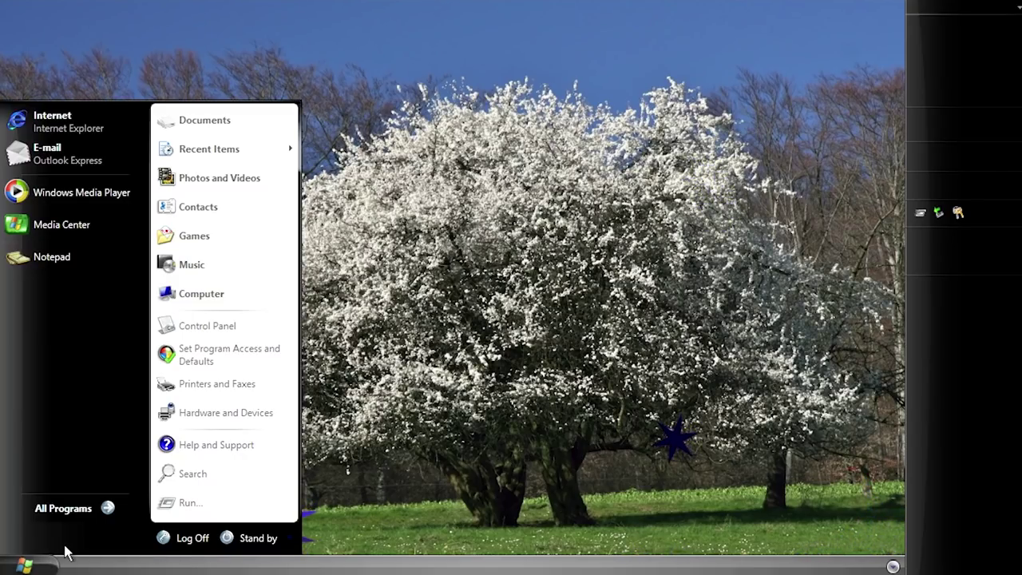
{"action": "left_click", "coordinate": [234, 296]}
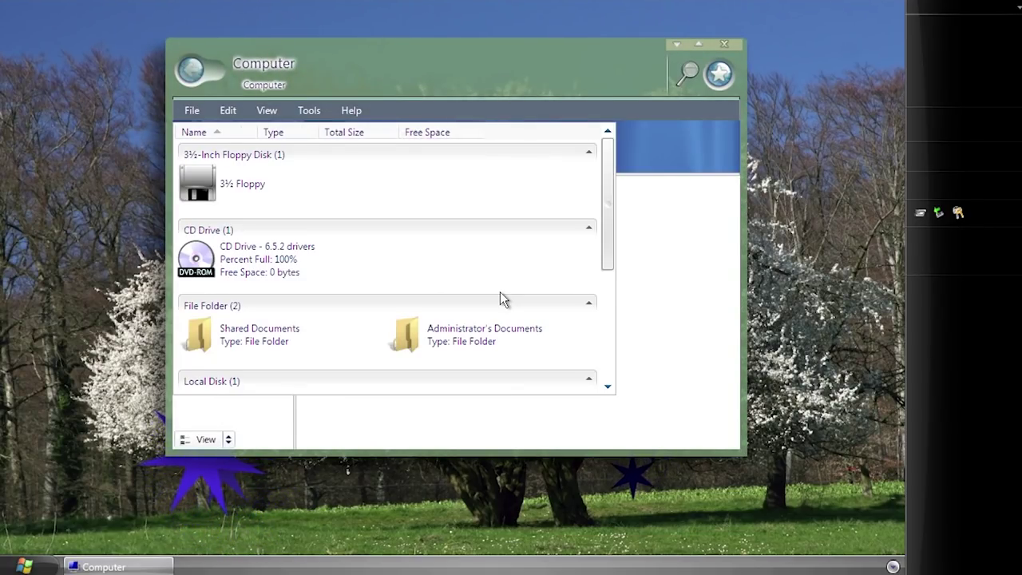
{"action": "left_click", "coordinate": [724, 43]}
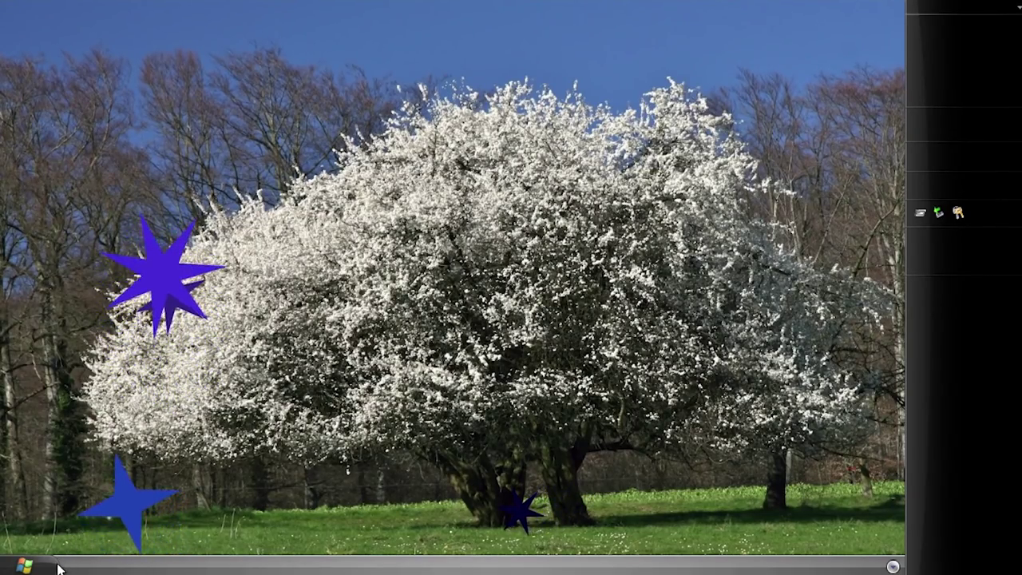
Step: Reopen Computer and resize and reposition it so floppy, CD, folders and Local Disk show
{"action": "left_click", "coordinate": [24, 566]}
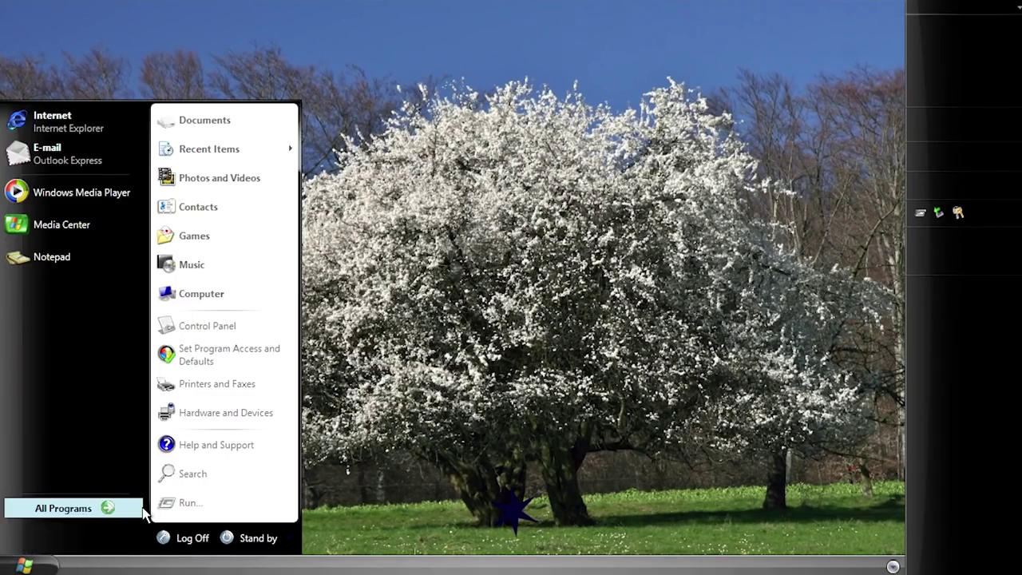
{"action": "left_click", "coordinate": [268, 297]}
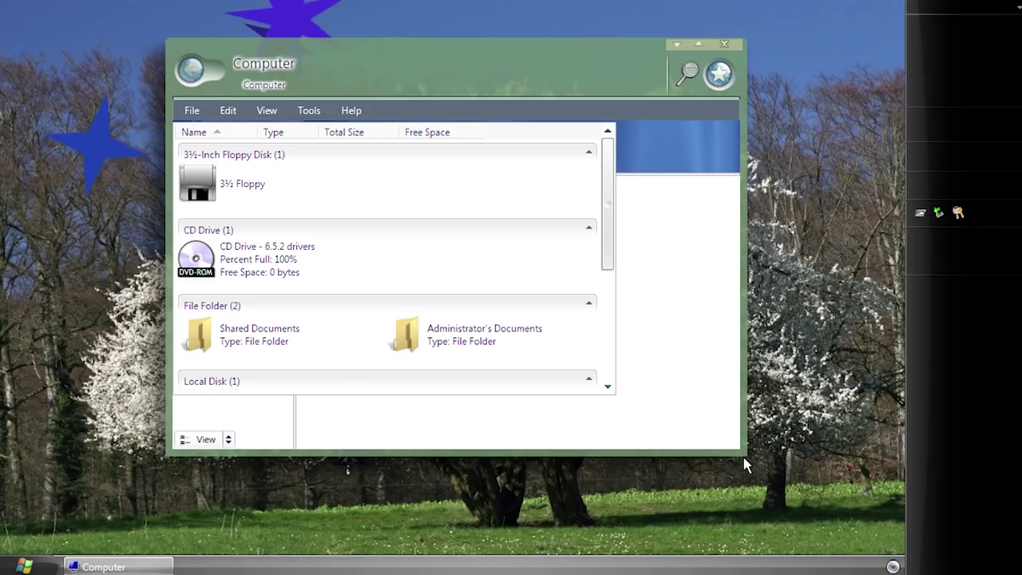
{"action": "left_click_drag", "start_coordinate": [744, 453], "coordinate": [661, 391]}
{"action": "left_click_drag", "start_coordinate": [561, 320], "coordinate": [269, 136]}
{"action": "left_click_drag", "start_coordinate": [348, 268], "coordinate": [851, 531]}
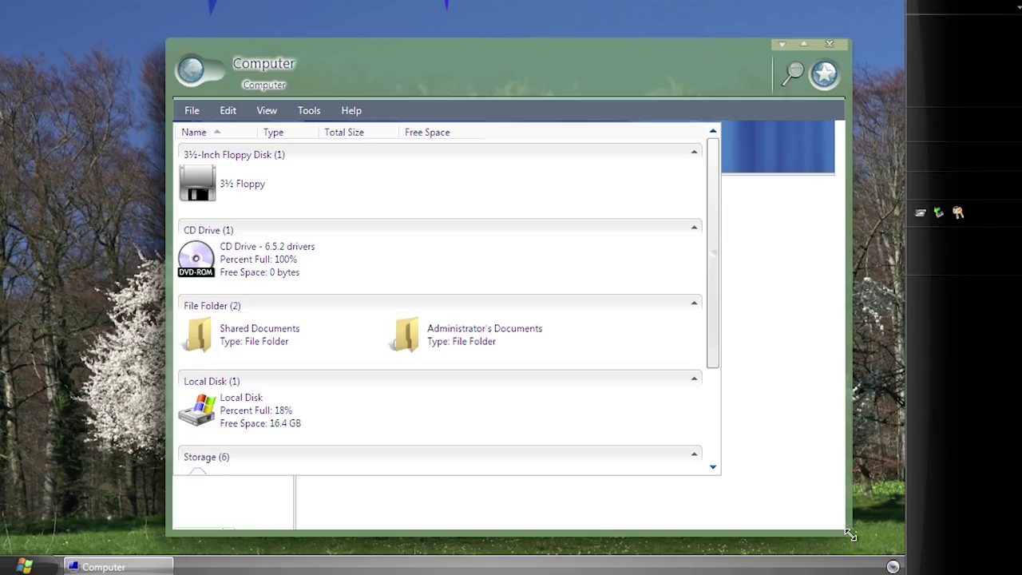
{"action": "left_click_drag", "start_coordinate": [494, 49], "coordinate": [562, 121]}
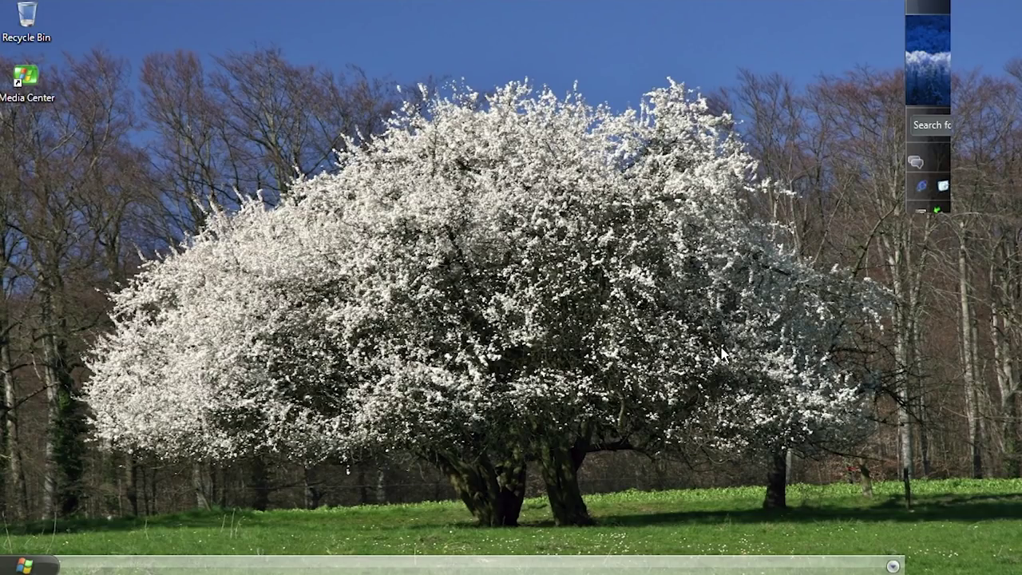
Step: Run C:\ from the Start menu's Run box to open the root of drive C
{"action": "left_click", "coordinate": [24, 565]}
{"action": "left_click", "coordinate": [191, 501]}
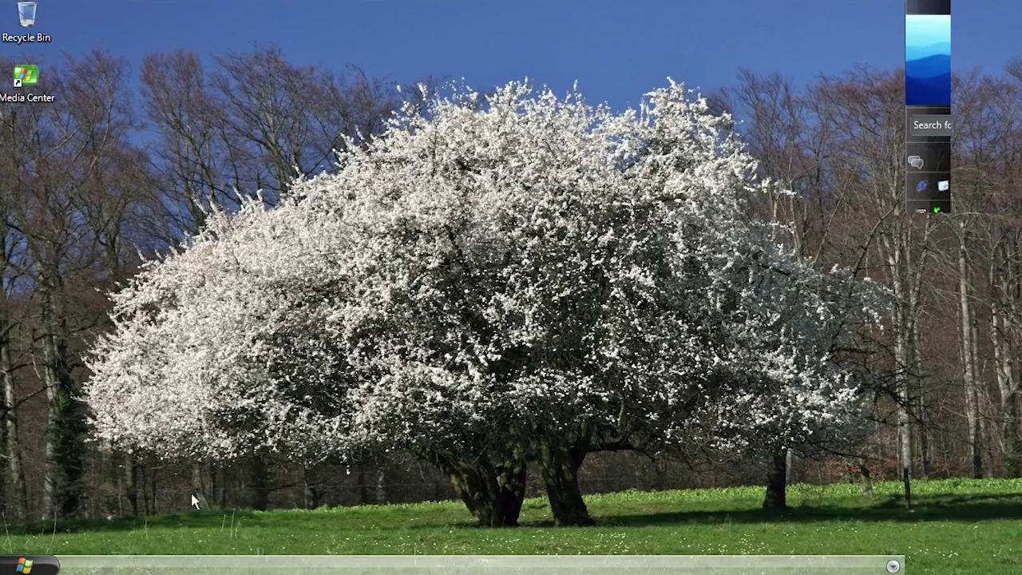
{"action": "type", "text": "C:\\"}
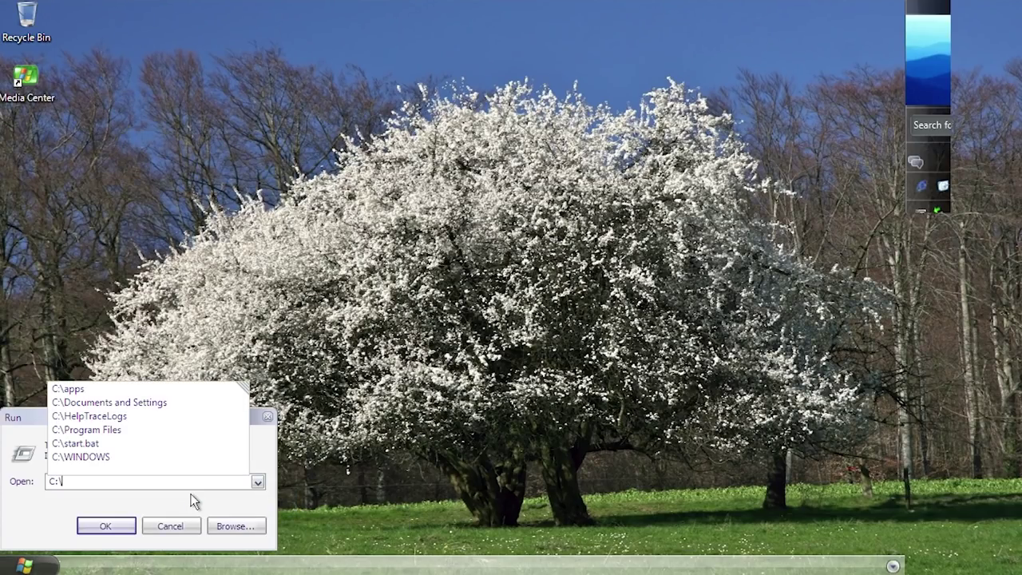
{"action": "key", "text": "Down"}
{"action": "key", "text": "Down"}
{"action": "key", "text": "Down"}
{"action": "key", "text": "Down"}
{"action": "key", "text": "Down"}
{"action": "key", "text": "Return"}
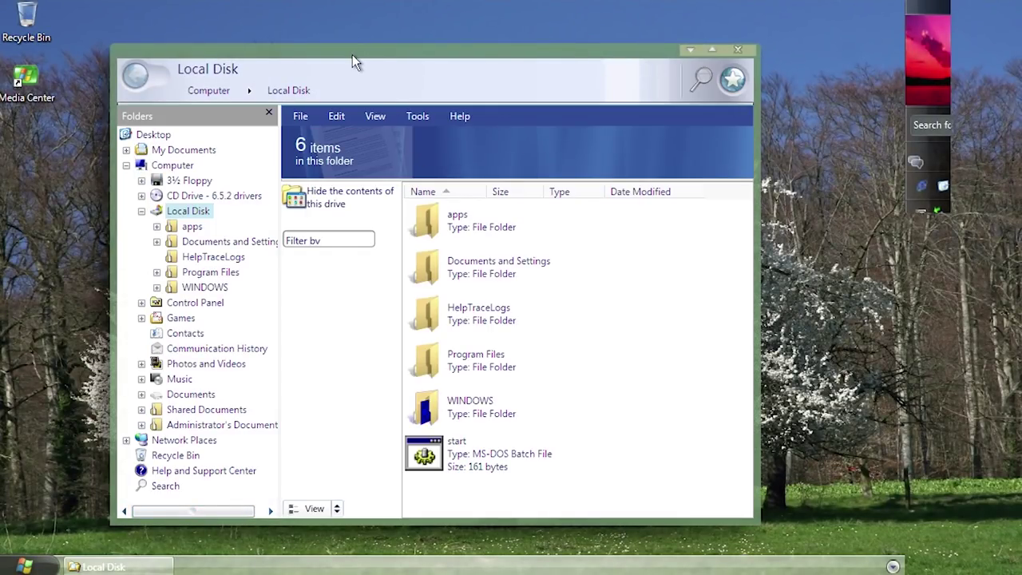
Step: Close the Local Disk window and enlarge the Computer window to list its 11 items
{"action": "left_click_drag", "start_coordinate": [352, 54], "coordinate": [366, 96]}
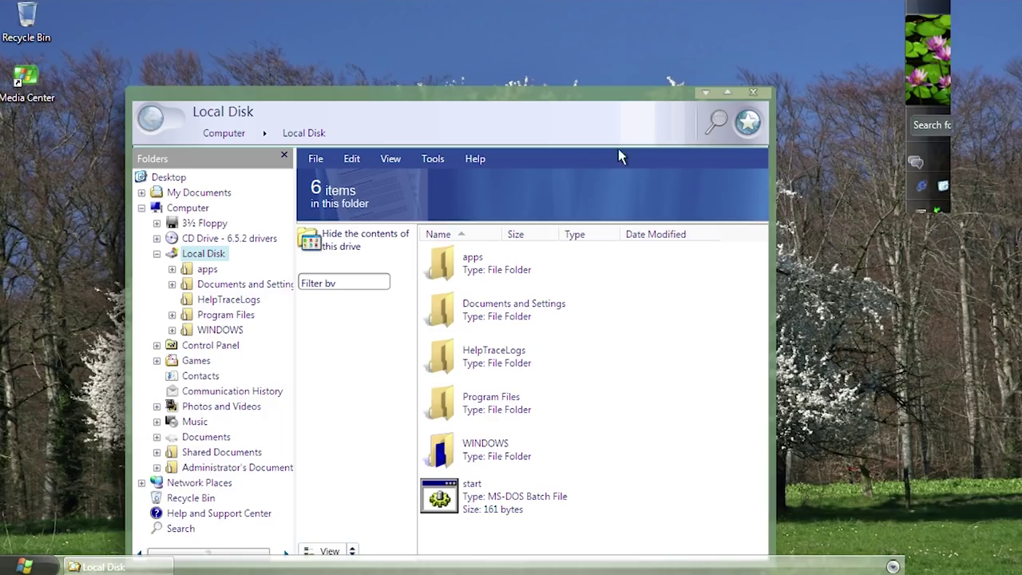
{"action": "left_click_drag", "start_coordinate": [510, 99], "coordinate": [522, 59]}
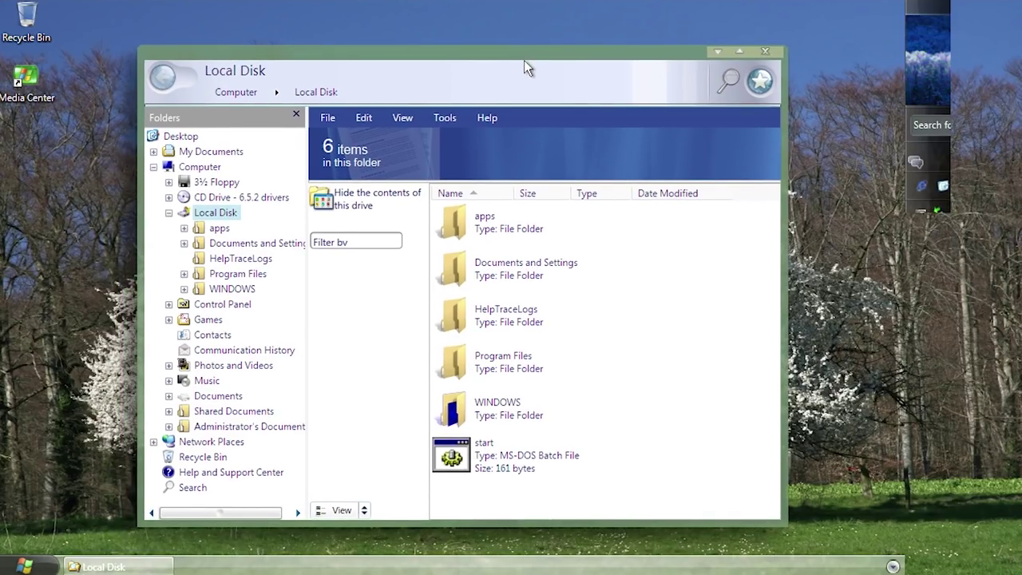
{"action": "left_click", "coordinate": [765, 52]}
{"action": "left_click_drag", "start_coordinate": [751, 410], "coordinate": [842, 510]}
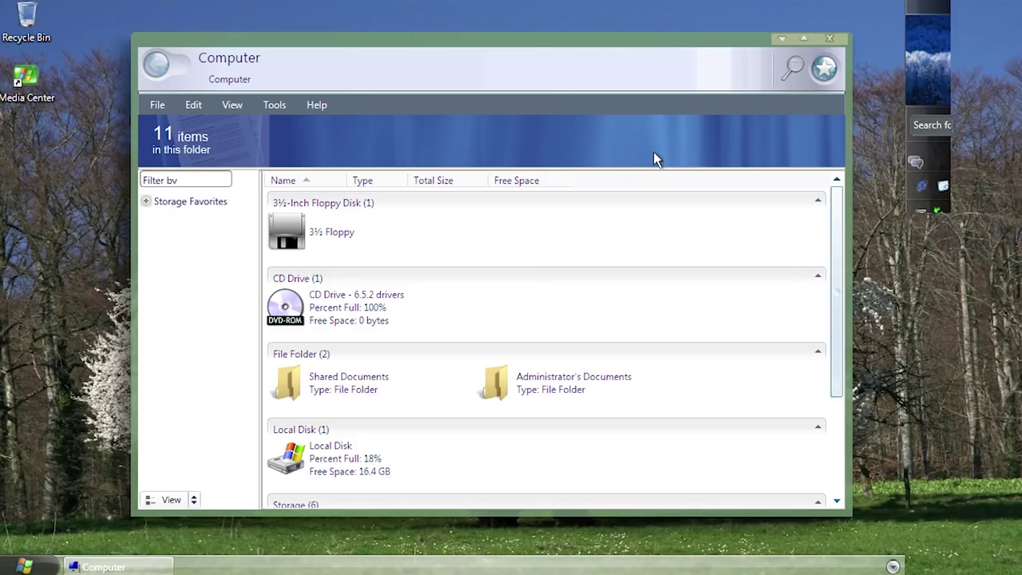
Step: Close Computer with Alt+F4, then run winver to view and dismiss the Longhorn Reloaded About box
{"action": "key", "text": "alt+F4"}
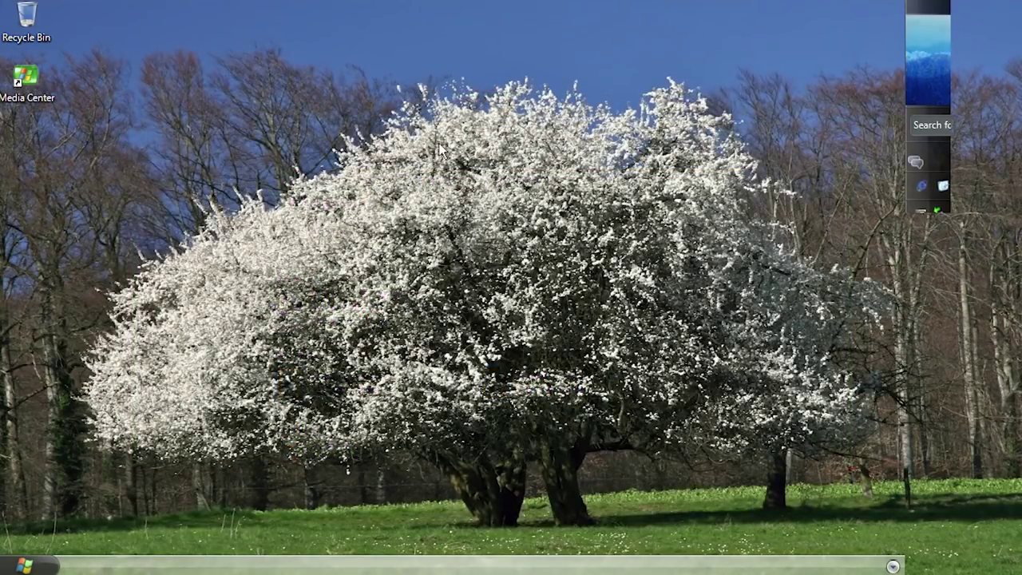
{"action": "left_click", "coordinate": [32, 566]}
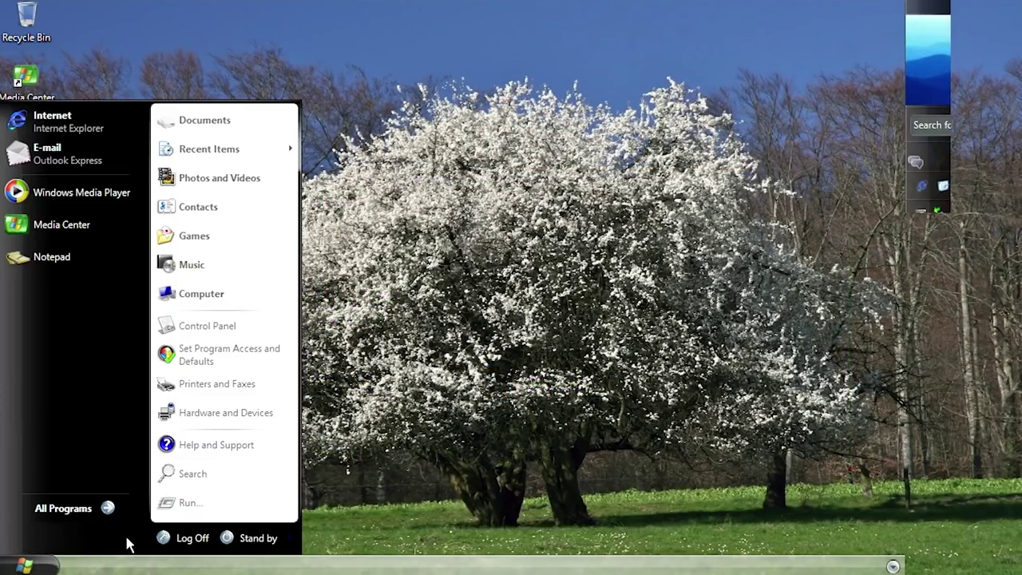
{"action": "left_click", "coordinate": [169, 506]}
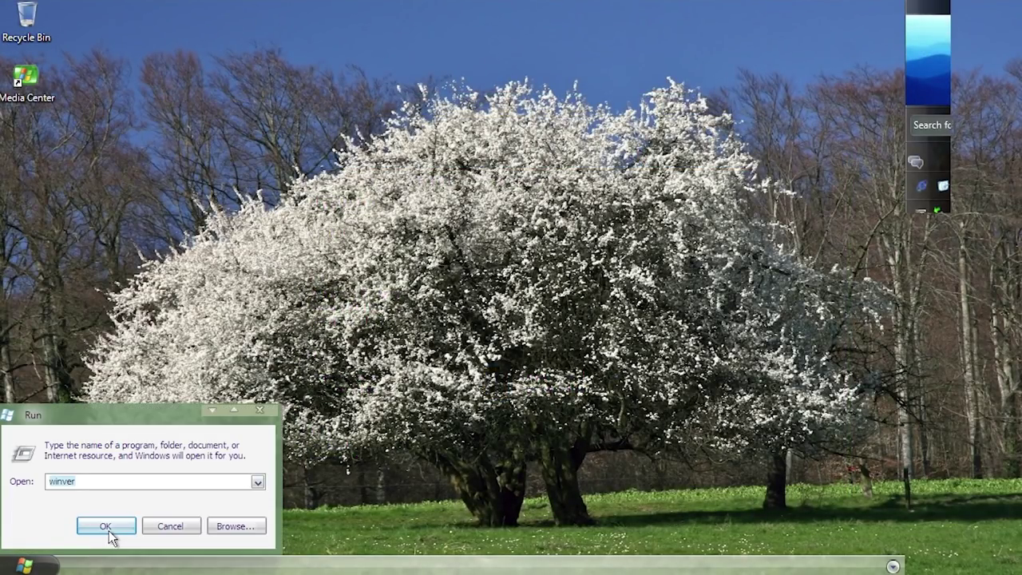
{"action": "left_click", "coordinate": [109, 530]}
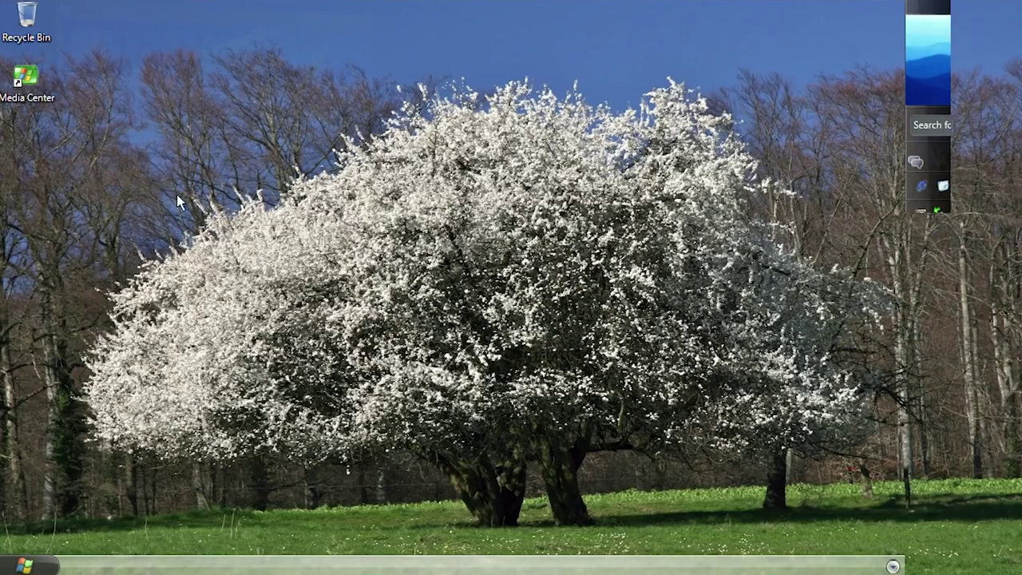
{"action": "left_click_drag", "start_coordinate": [211, 46], "coordinate": [437, 143]}
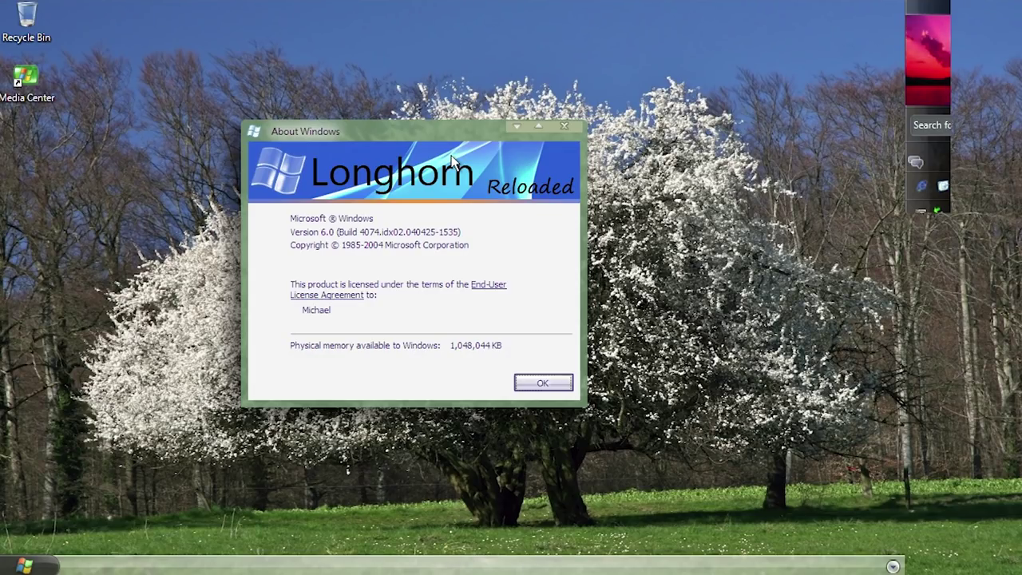
{"action": "left_click", "coordinate": [549, 382]}
Step: Open Display Properties from the desktop shortcut menu and view the Appearance settings
{"action": "right_click", "coordinate": [355, 267]}
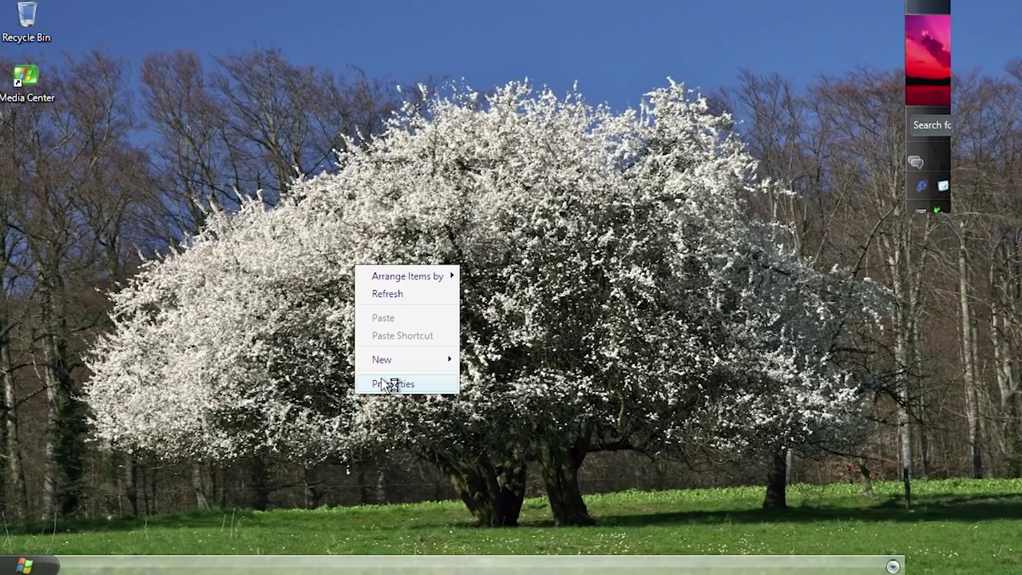
{"action": "left_click", "coordinate": [388, 384]}
{"action": "left_click_drag", "start_coordinate": [245, 96], "coordinate": [537, 128]}
{"action": "left_click", "coordinate": [552, 156]}
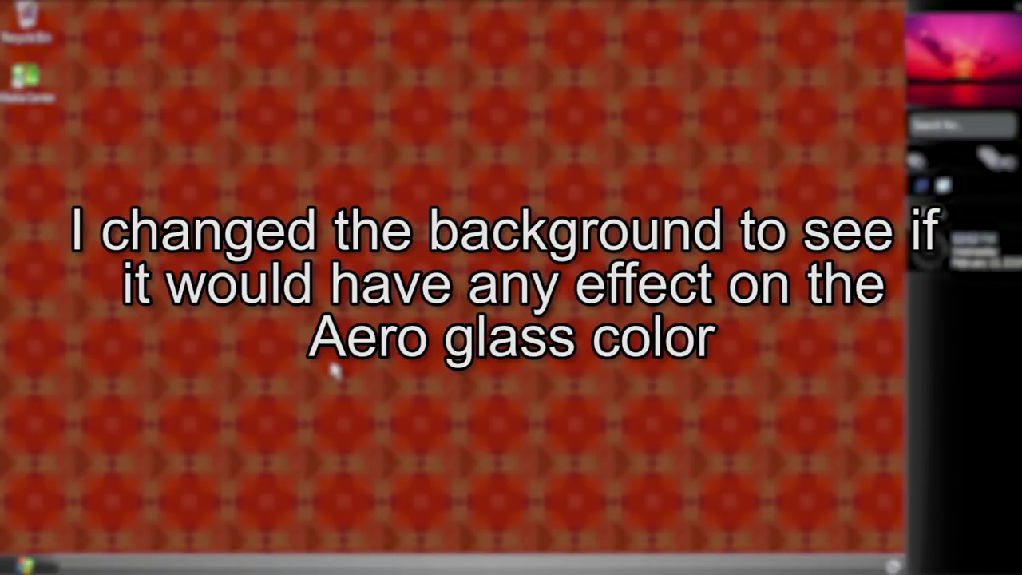
Step: Open Local Disk from Computer, run the start batch file, and close the duplicate Local Disk window
{"action": "key", "text": "super"}
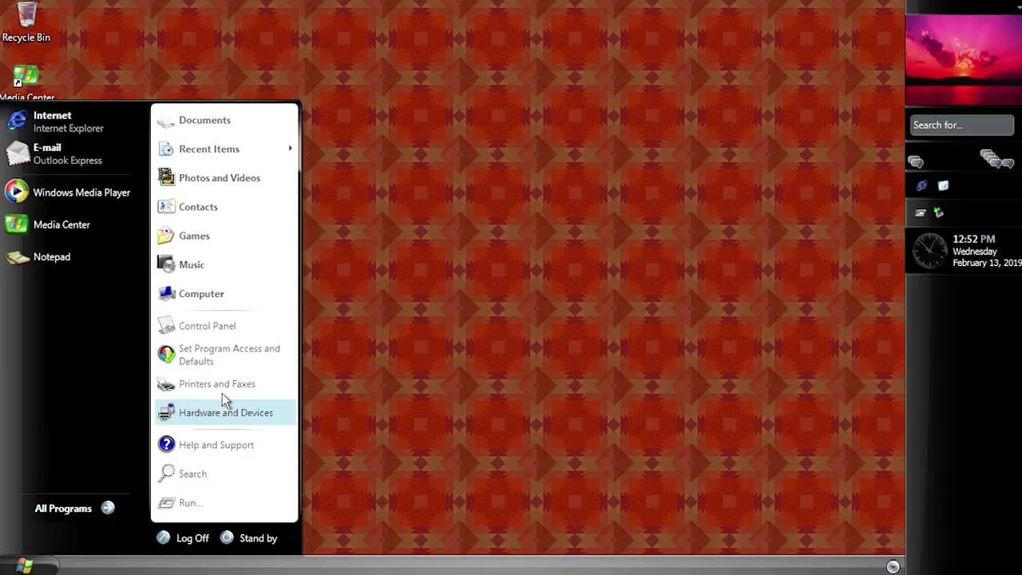
{"action": "left_click", "coordinate": [212, 296]}
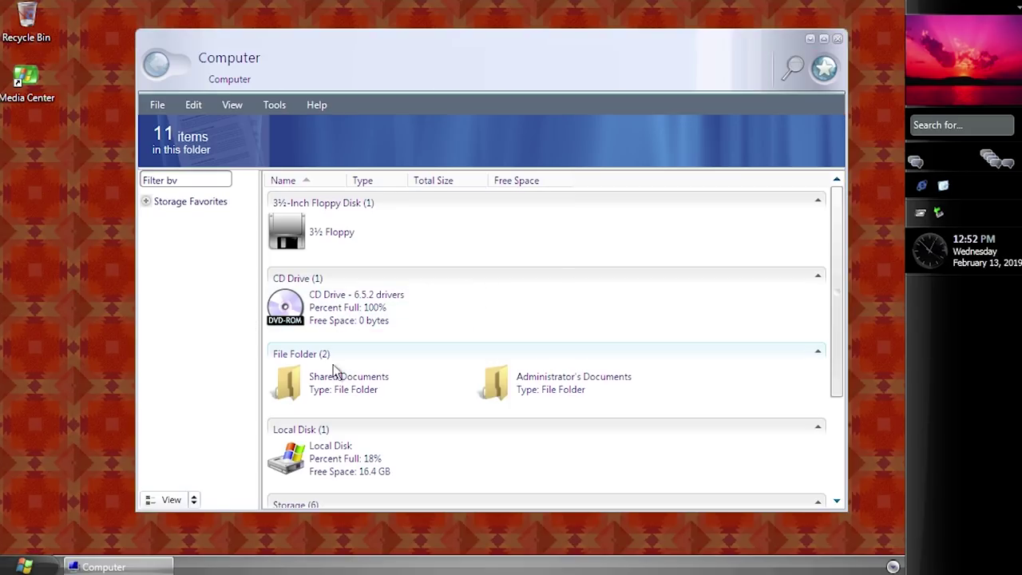
{"action": "scroll", "coordinate": [361, 407], "scroll_direction": "down", "scroll_amount": 3}
{"action": "double_click", "coordinate": [337, 298]}
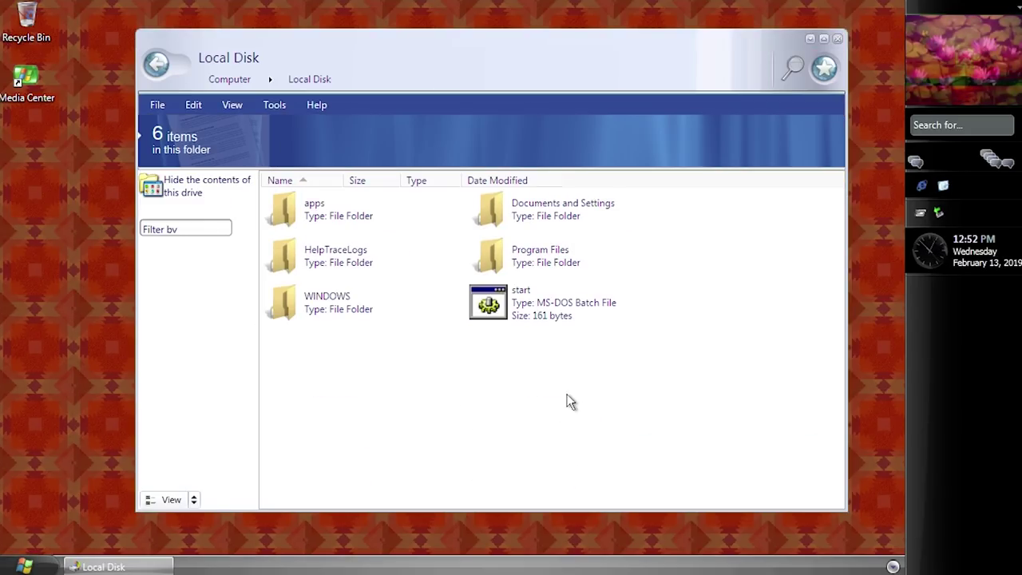
{"action": "double_click", "coordinate": [523, 311]}
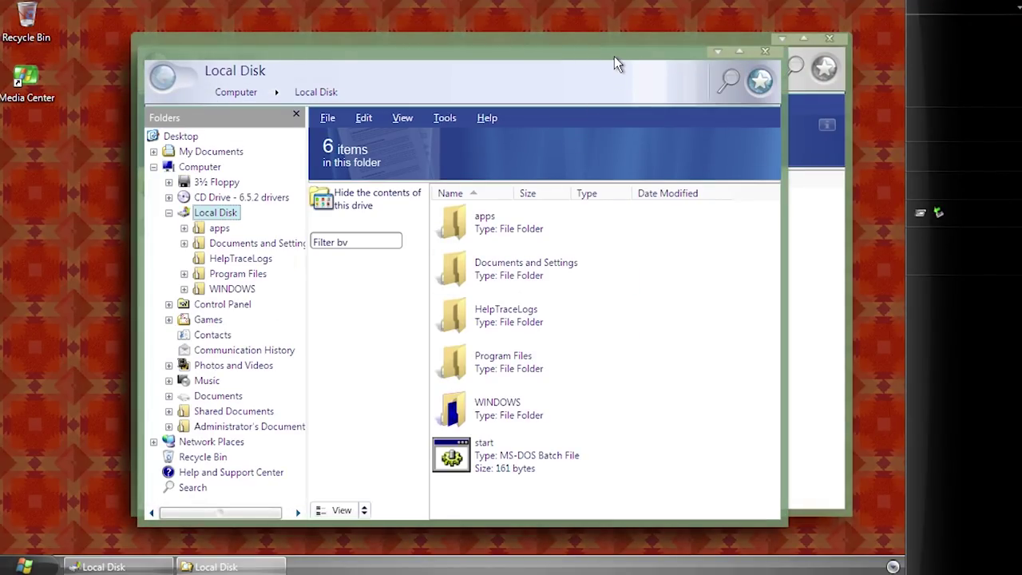
{"action": "left_click_drag", "start_coordinate": [616, 64], "coordinate": [686, 53]}
{"action": "left_click", "coordinate": [829, 38]}
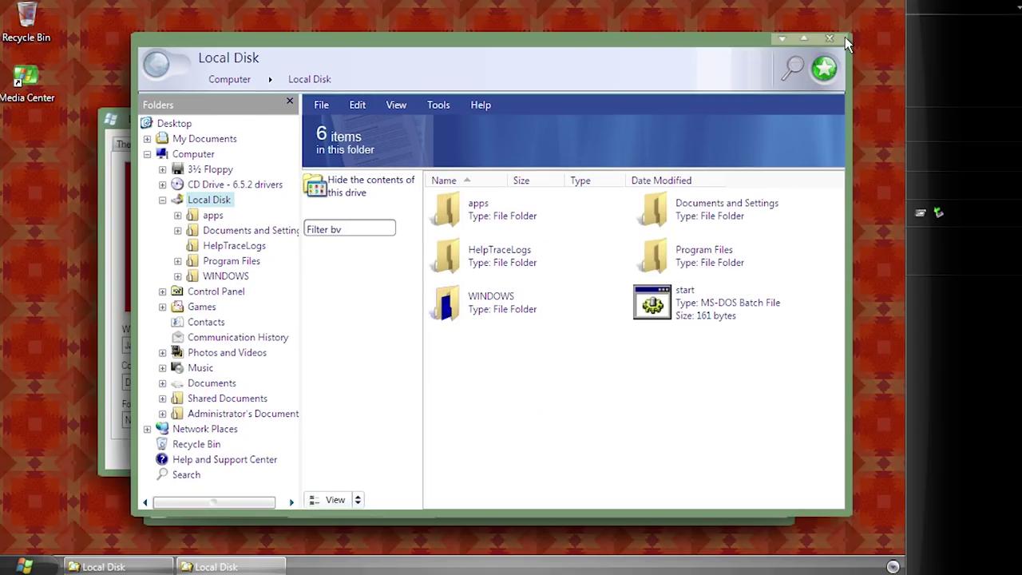
{"action": "left_click_drag", "start_coordinate": [844, 36], "coordinate": [786, 42]}
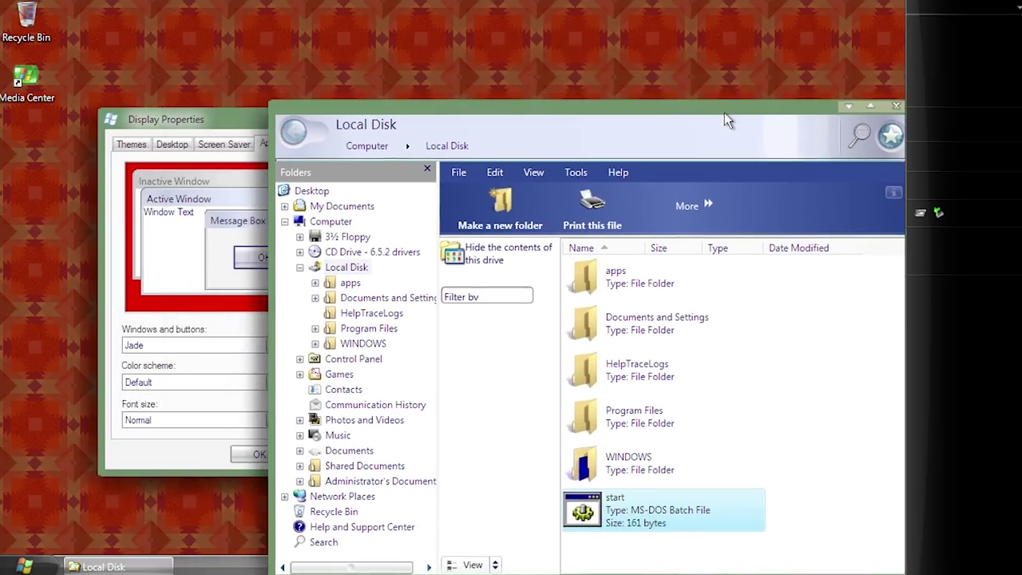
{"action": "left_click_drag", "start_coordinate": [724, 112], "coordinate": [816, 218]}
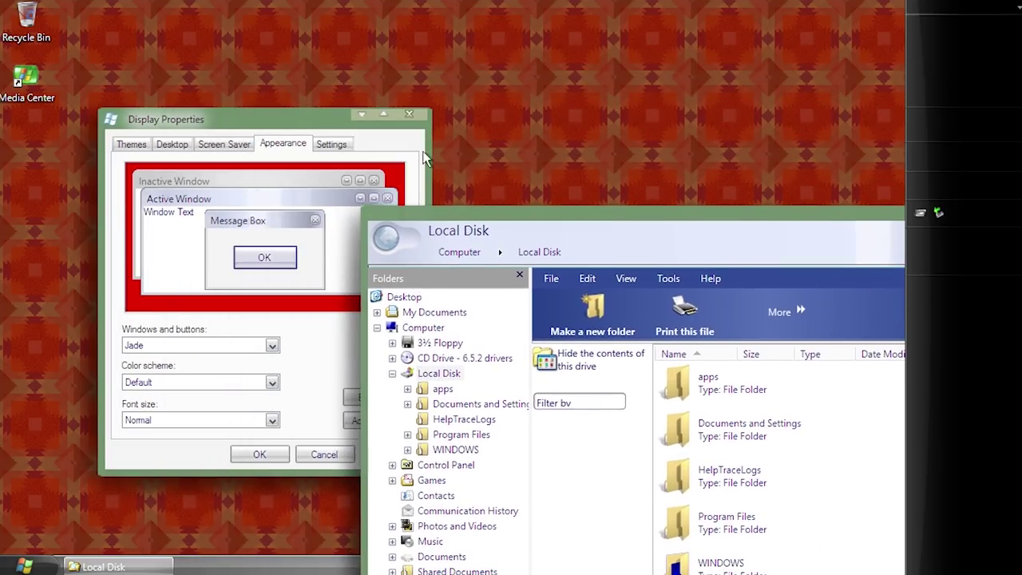
Step: Review the Screen Saver, Desktop and Themes settings, then close Display Properties and Local Disk
{"action": "left_click", "coordinate": [227, 145]}
{"action": "left_click", "coordinate": [164, 144]}
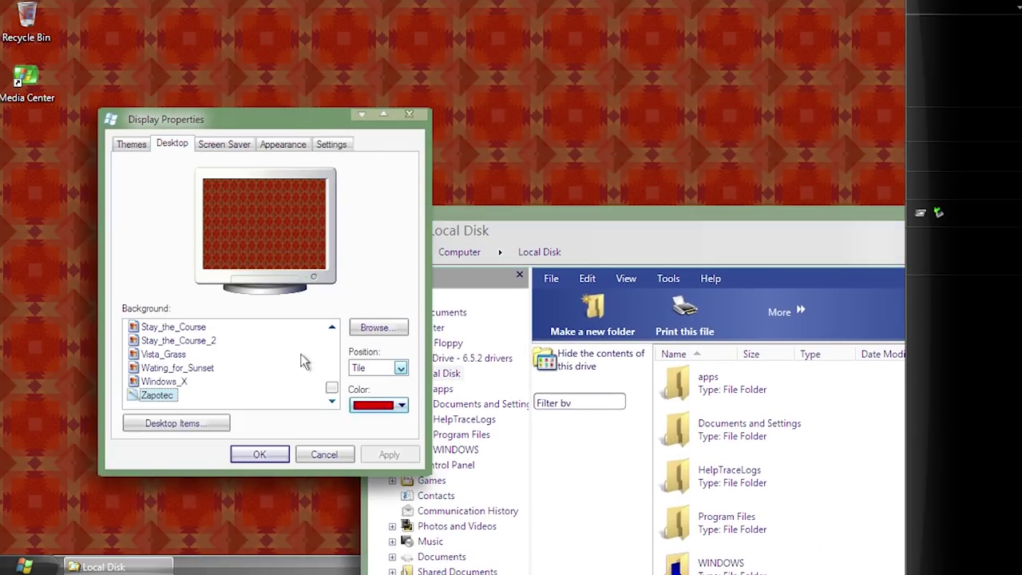
{"action": "left_click", "coordinate": [131, 144]}
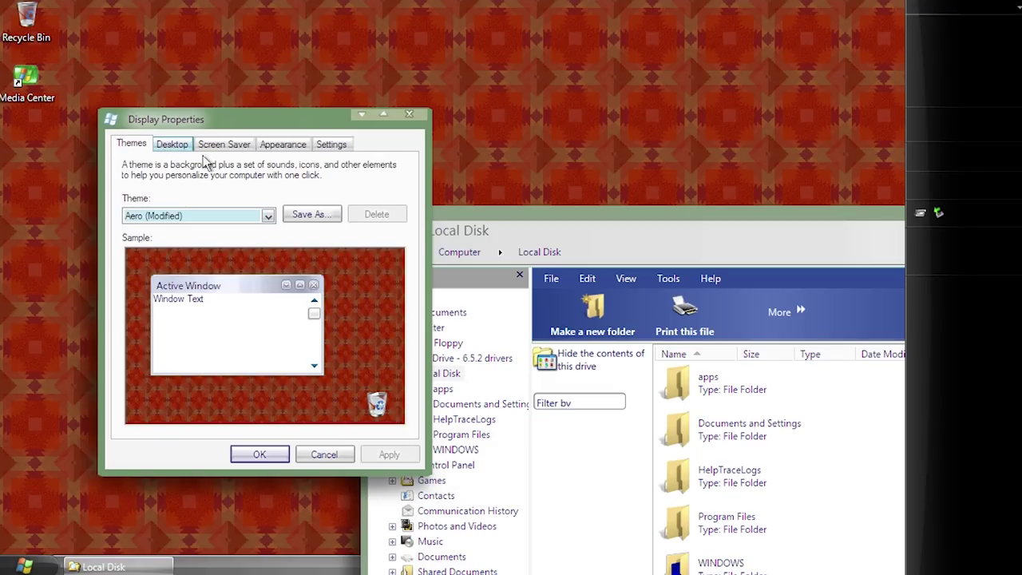
{"action": "left_click", "coordinate": [412, 116]}
{"action": "left_click_drag", "start_coordinate": [499, 211], "coordinate": [298, 43]}
{"action": "mouse_move", "coordinate": [582, 266]}
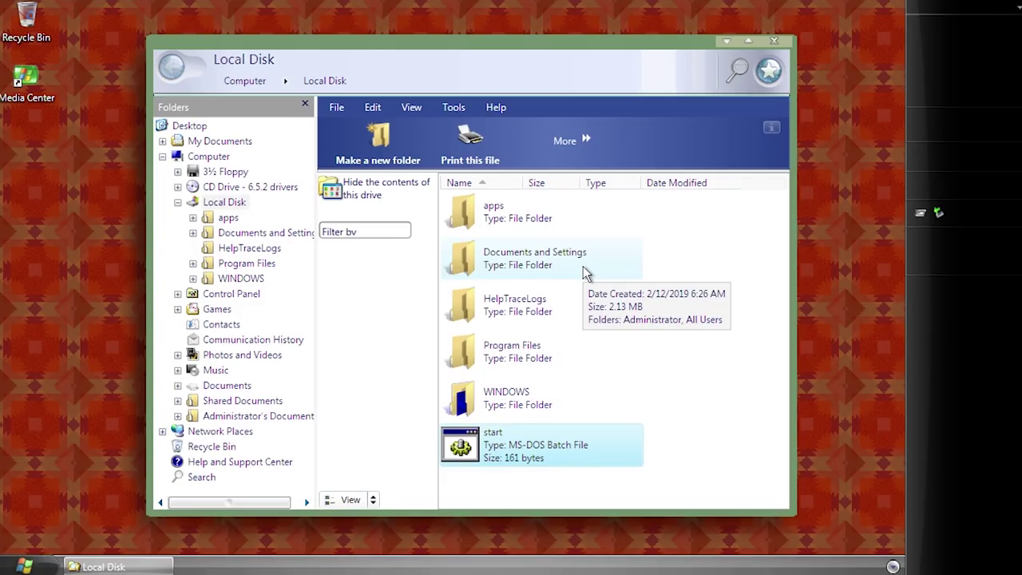
{"action": "left_click", "coordinate": [779, 40]}
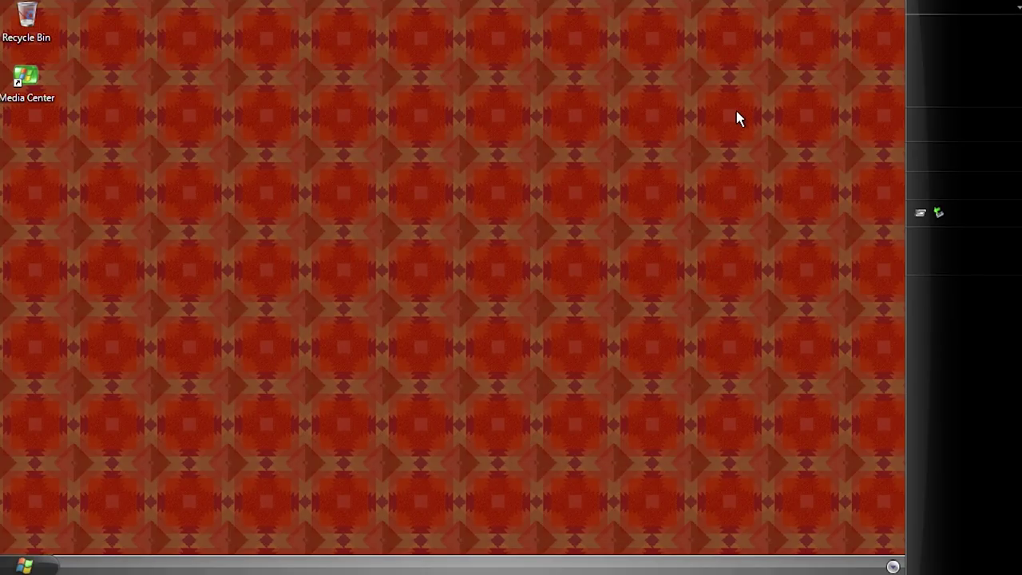